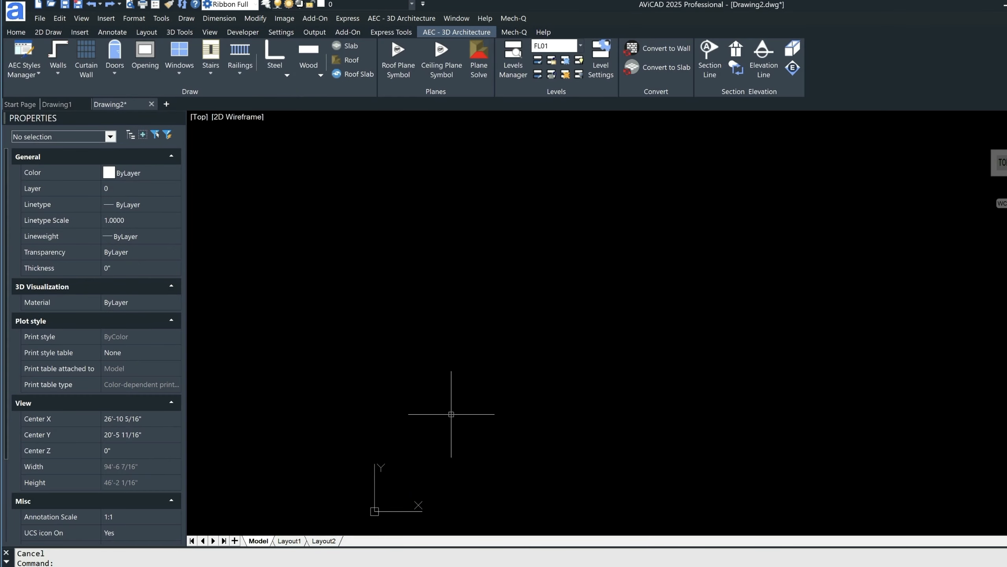
Draw a 30' by 40' rectangle near the origin as the building outline.
{"action": "type", "text": "rec"}
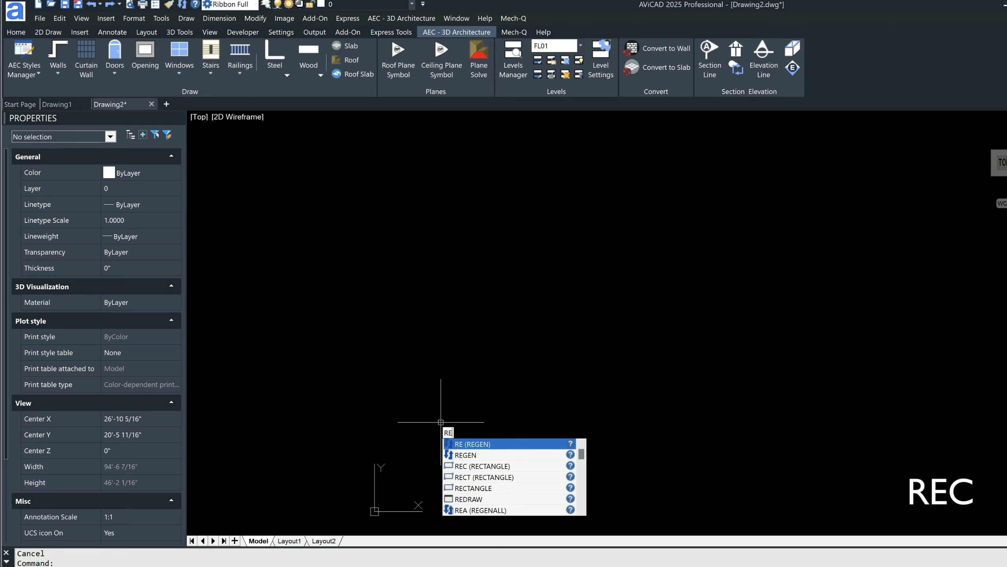
{"action": "key", "text": "Return"}
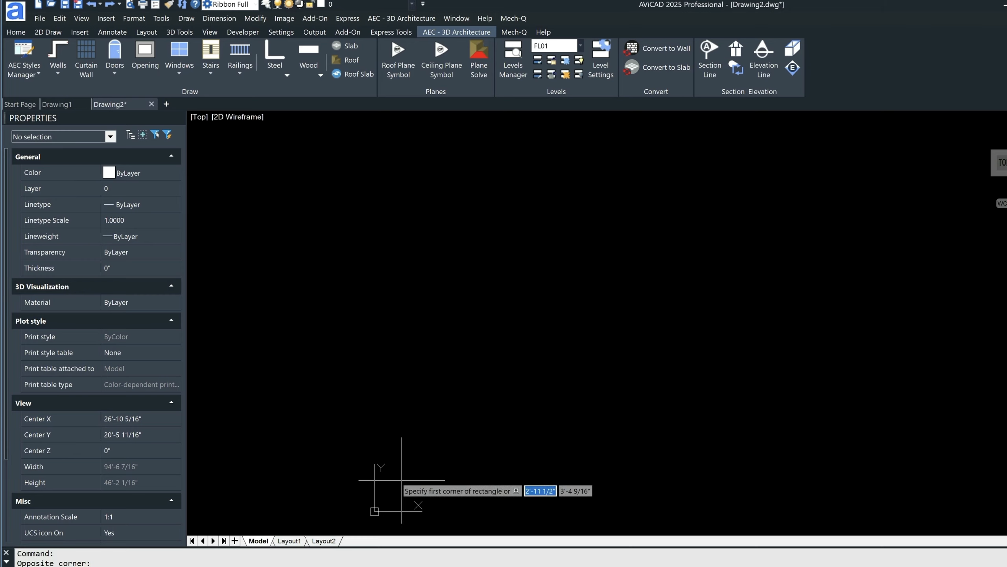
{"action": "left_click", "coordinate": [414, 460]}
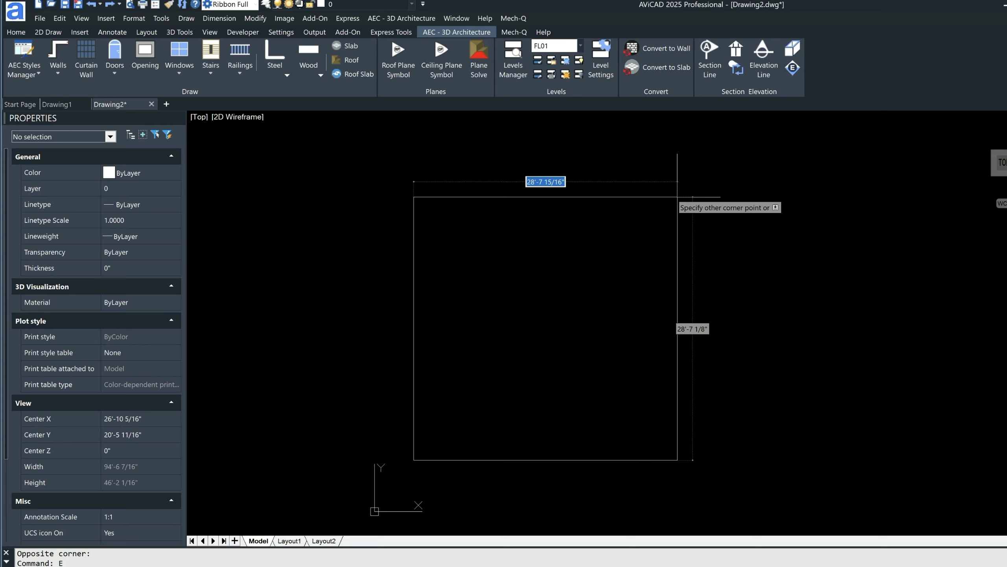
{"action": "type", "text": "30'"}
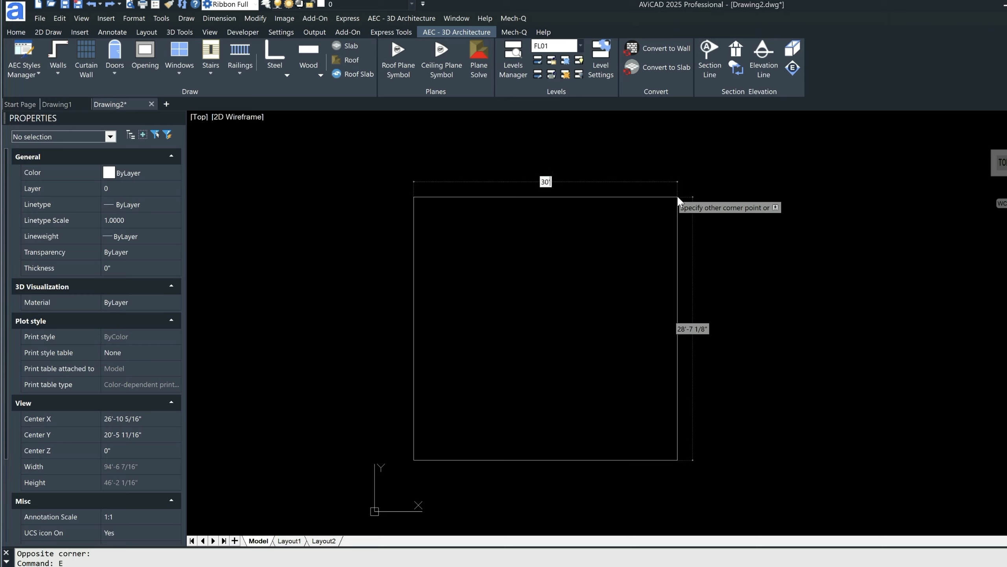
{"action": "key", "text": "Tab"}
{"action": "type", "text": "4"}
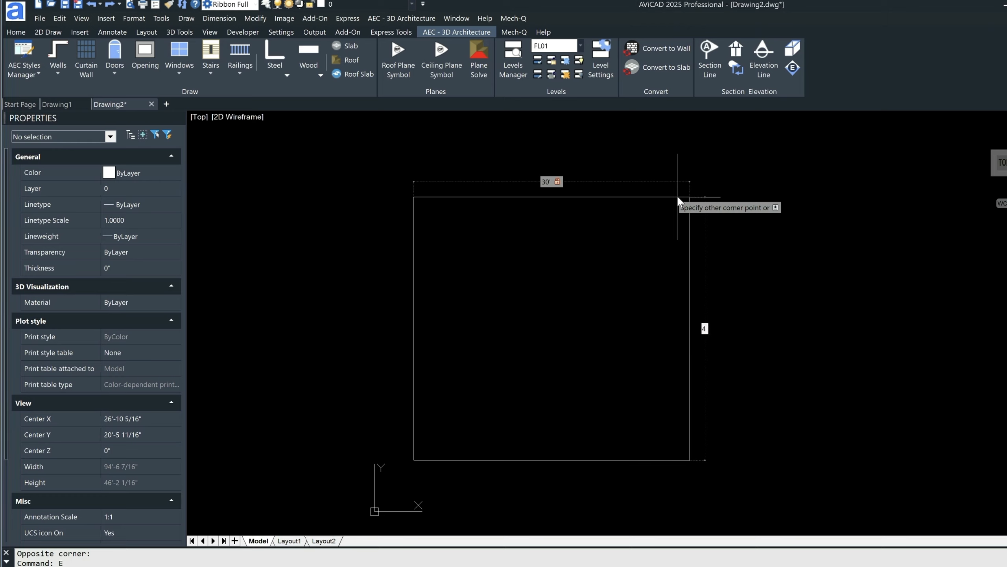
{"action": "type", "text": "0'"}
{"action": "key", "text": "Return"}
{"action": "scroll", "coordinate": [677, 195], "scroll_direction": "down", "scroll_amount": 3}
{"action": "middle_click_drag", "start_coordinate": [570, 153], "coordinate": [590, 243]}
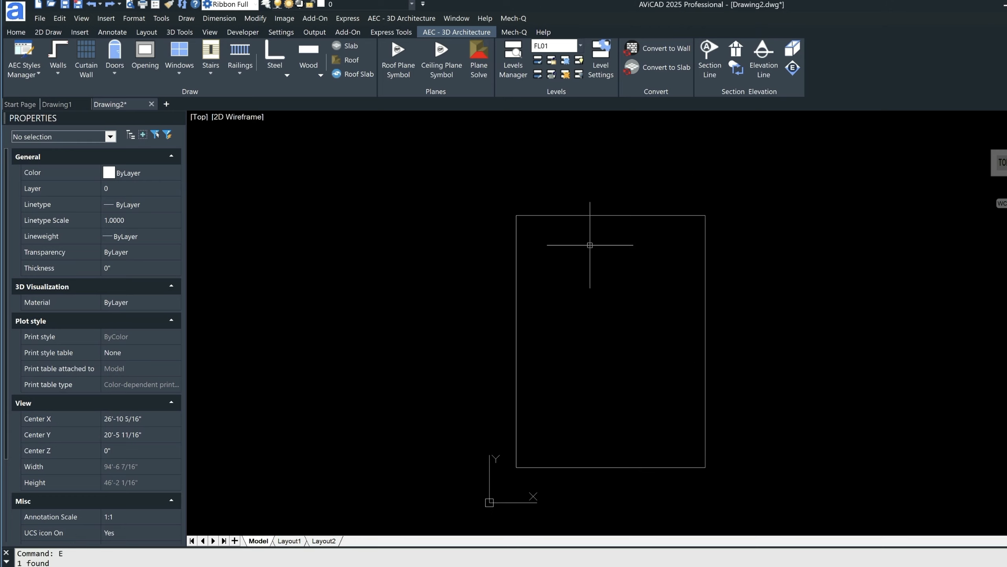
Examine the elevations and wall heights of the building levels in the Levels Manager, leaving them as they are.
{"action": "left_click", "coordinate": [59, 64]}
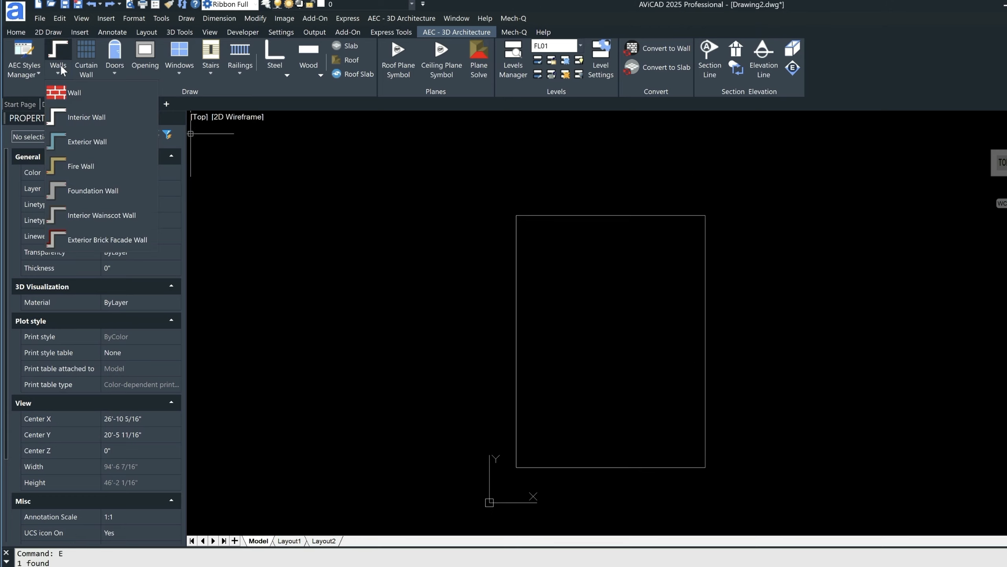
{"action": "left_click", "coordinate": [66, 112]}
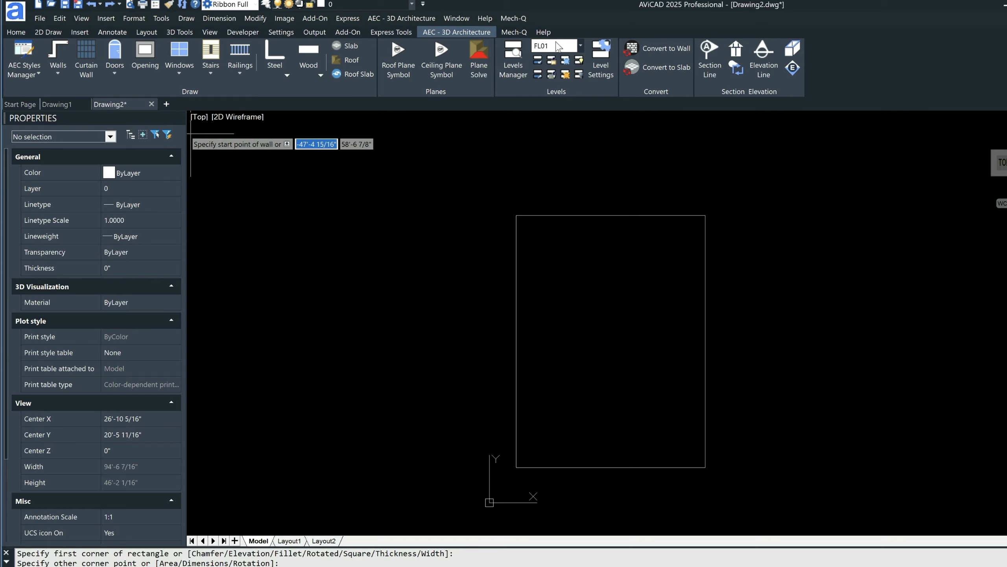
{"action": "left_click", "coordinate": [514, 57]}
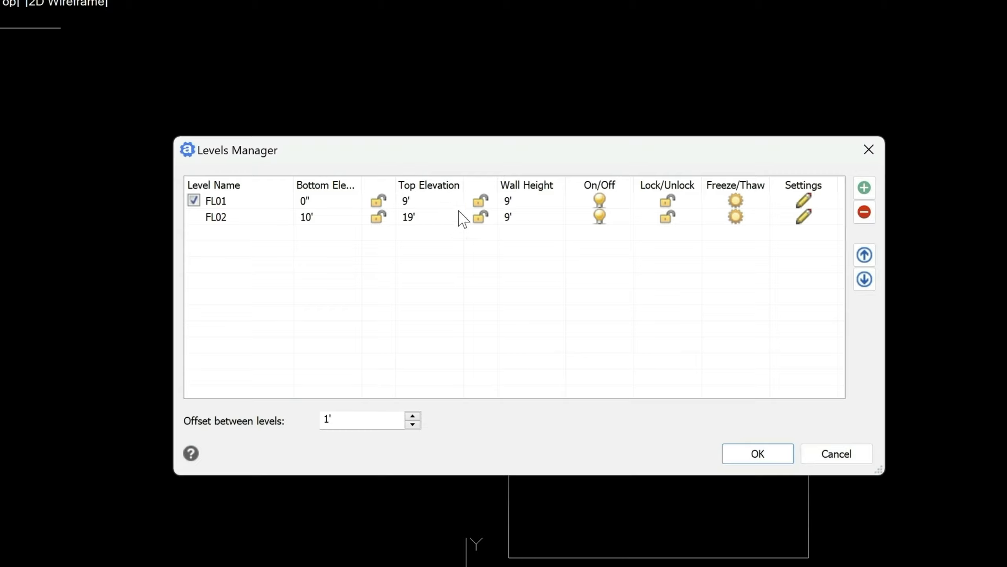
{"action": "left_click", "coordinate": [867, 148]}
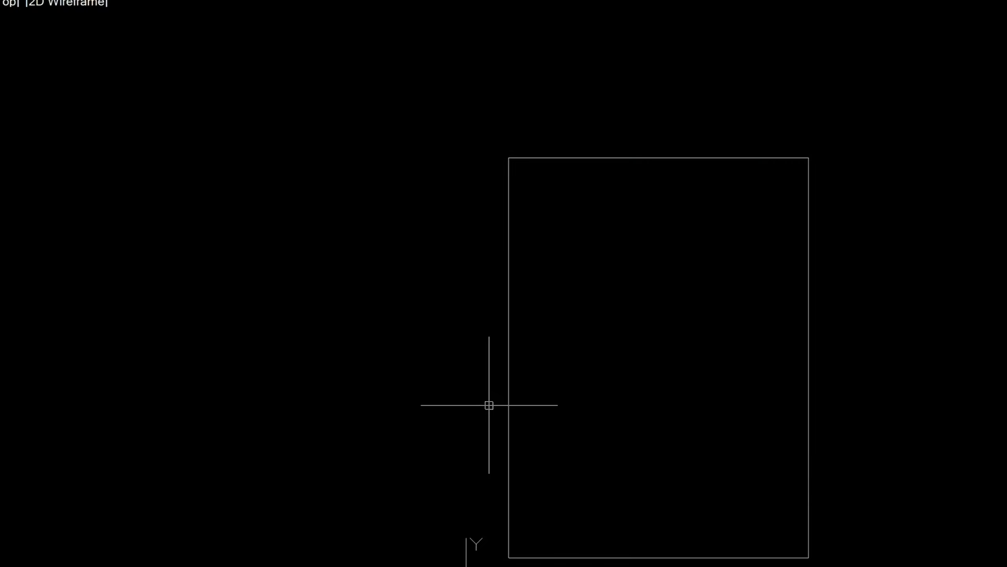
Convert the rectangle to walls with the Wall command, using Right justification and keeping the layout geometry.
{"action": "type", "text": "w"}
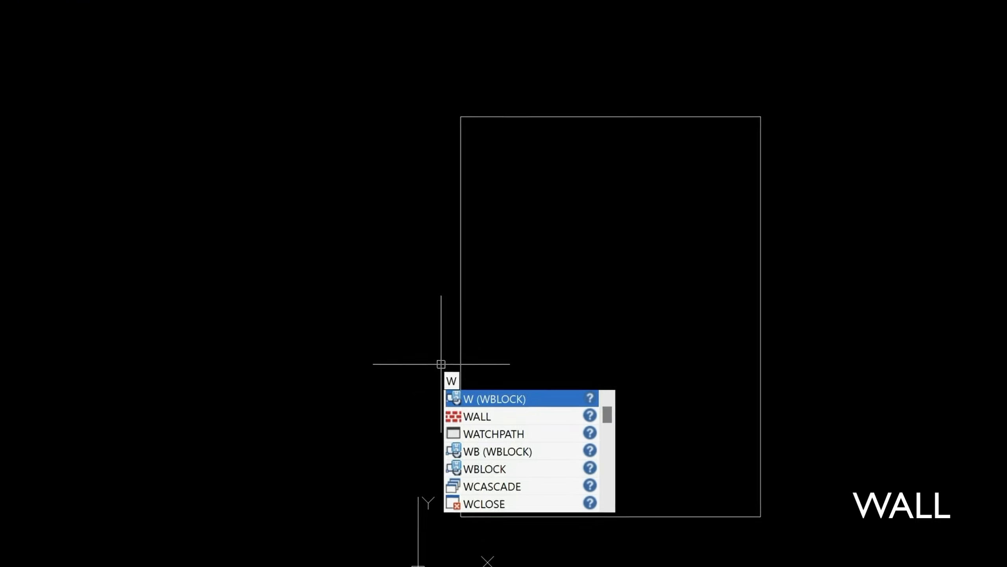
{"action": "type", "text": "all"}
{"action": "key", "text": "Return"}
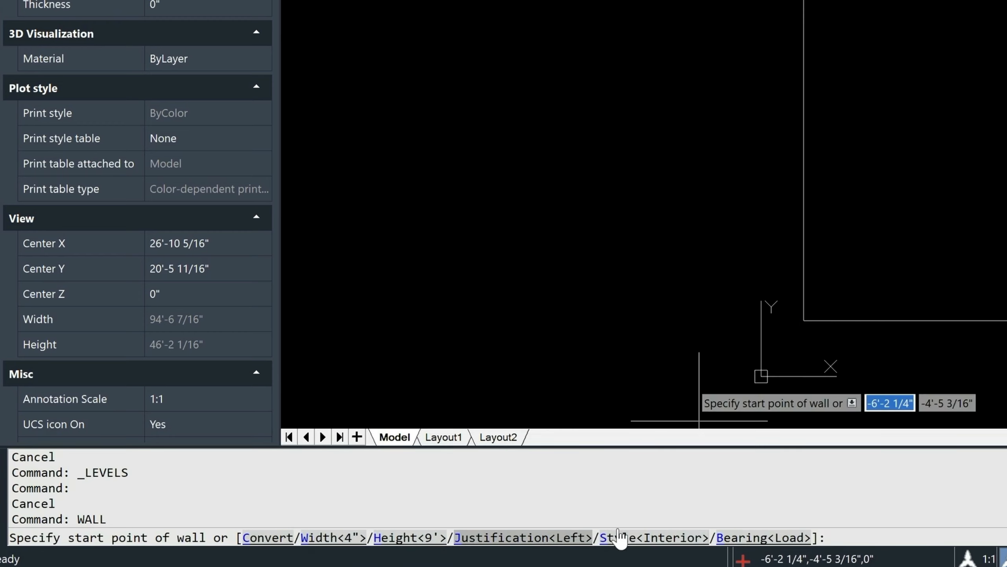
{"action": "left_click", "coordinate": [554, 538]}
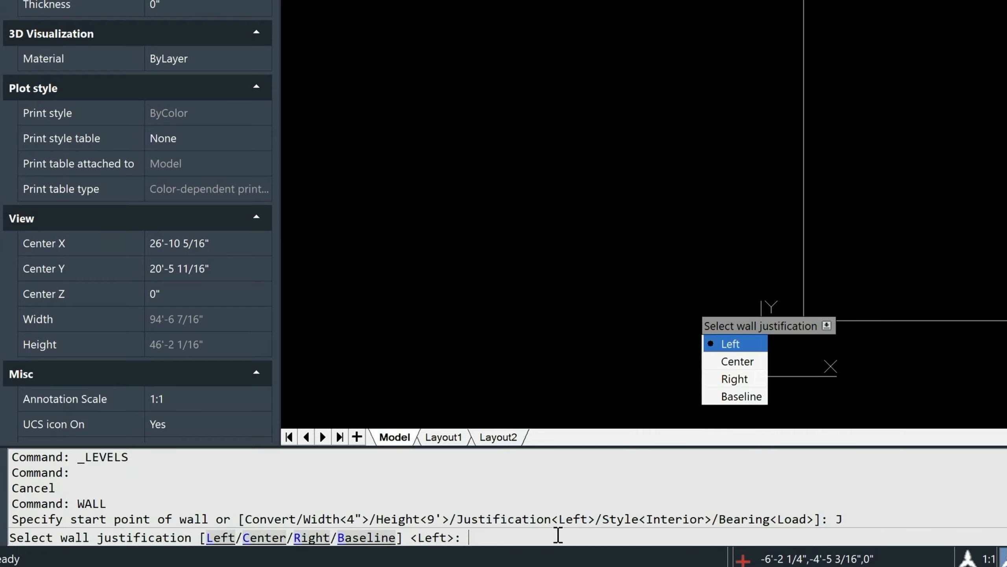
{"action": "left_click", "coordinate": [328, 539]}
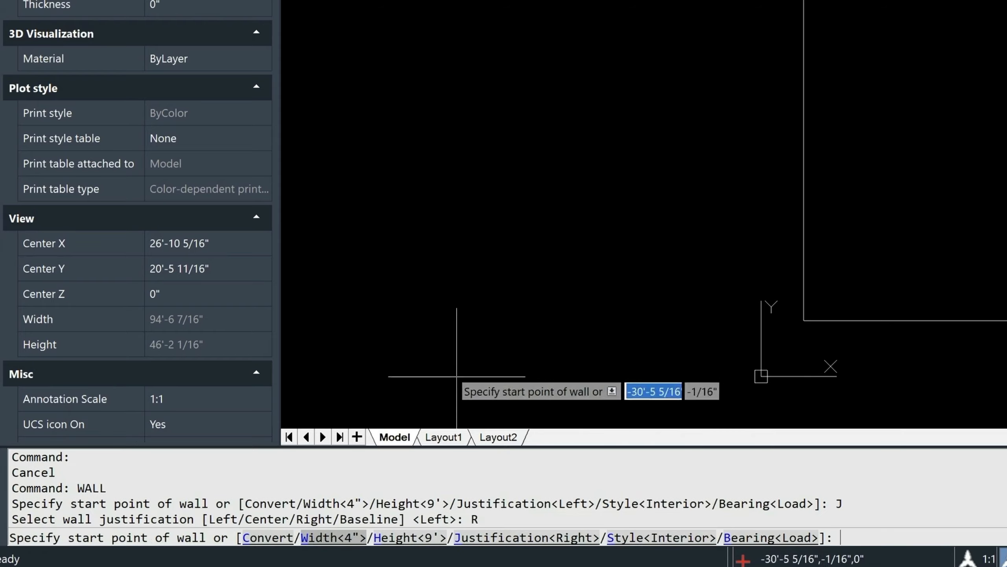
{"action": "left_click", "coordinate": [267, 538]}
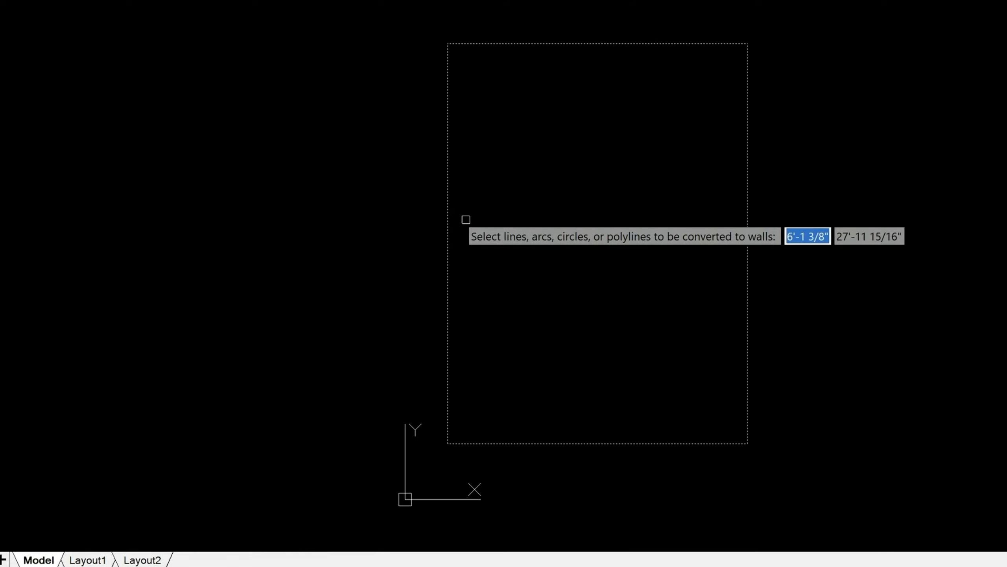
{"action": "key", "text": "Return"}
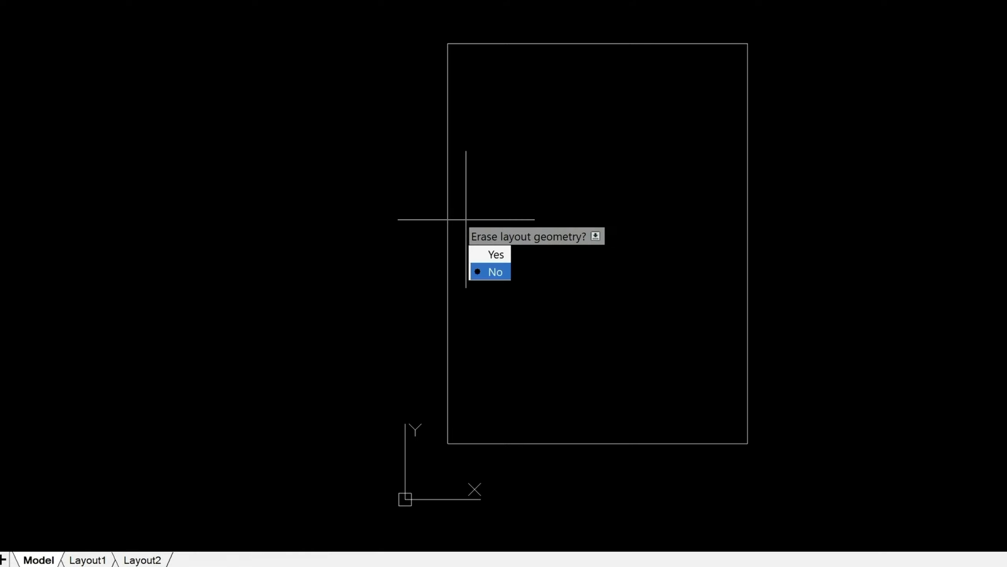
{"action": "key", "text": "Return"}
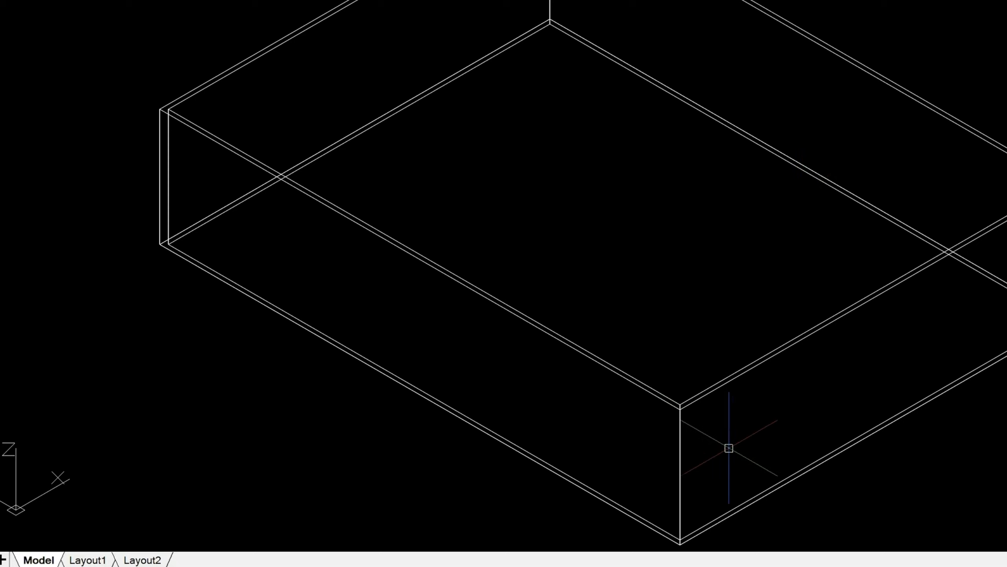
Move the rectangle polyline at the base of the walls straight up by 10' with ortho on.
{"action": "left_click", "coordinate": [734, 516]}
{"action": "left_click", "coordinate": [793, 489]}
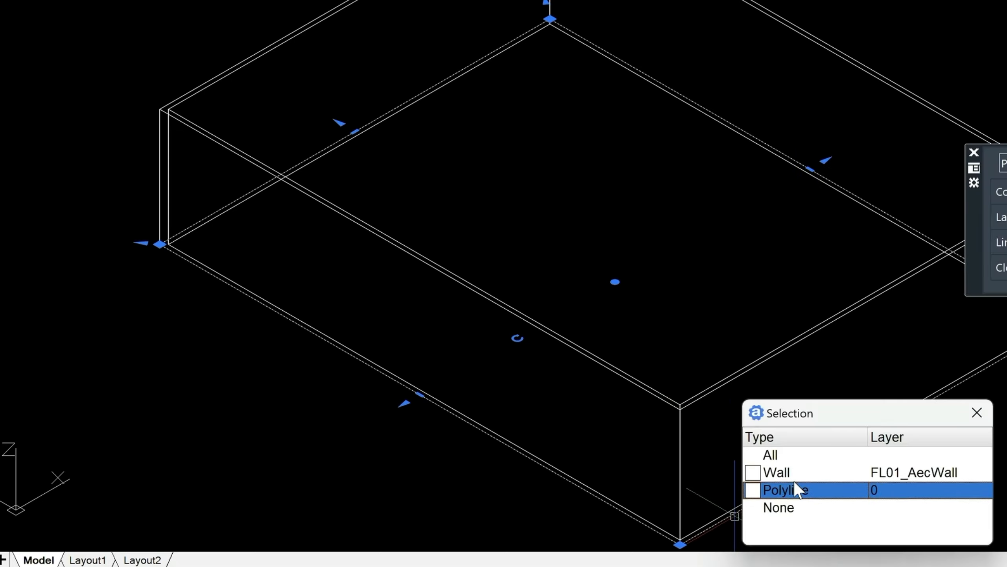
{"action": "left_click", "coordinate": [787, 483]}
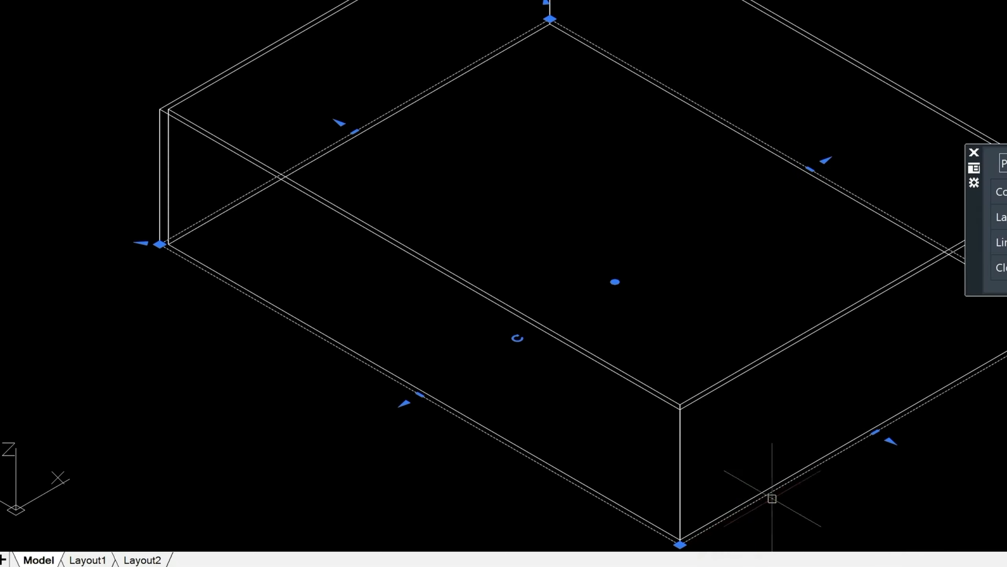
{"action": "type", "text": "m"}
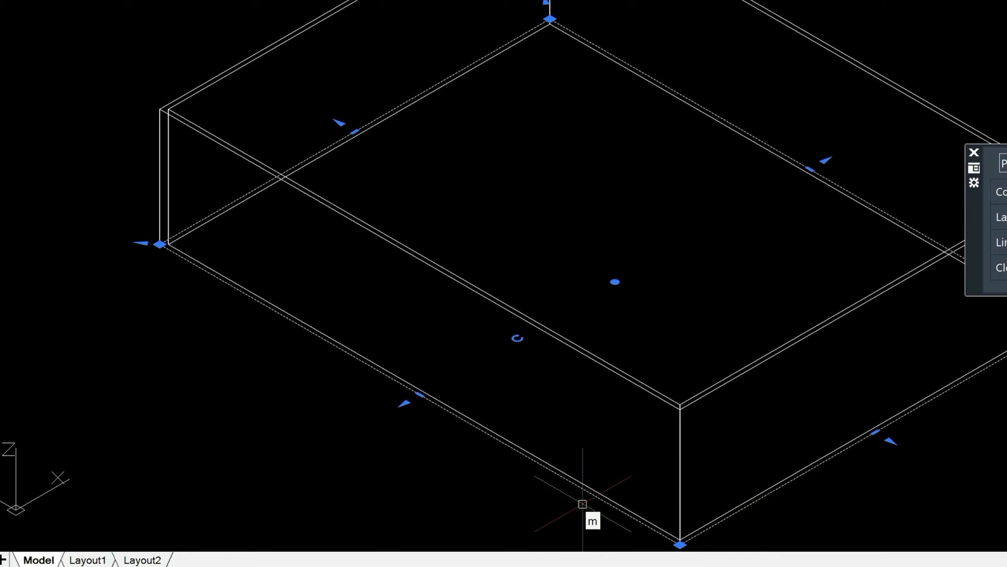
{"action": "key", "text": "Return"}
{"action": "left_click", "coordinate": [488, 494]}
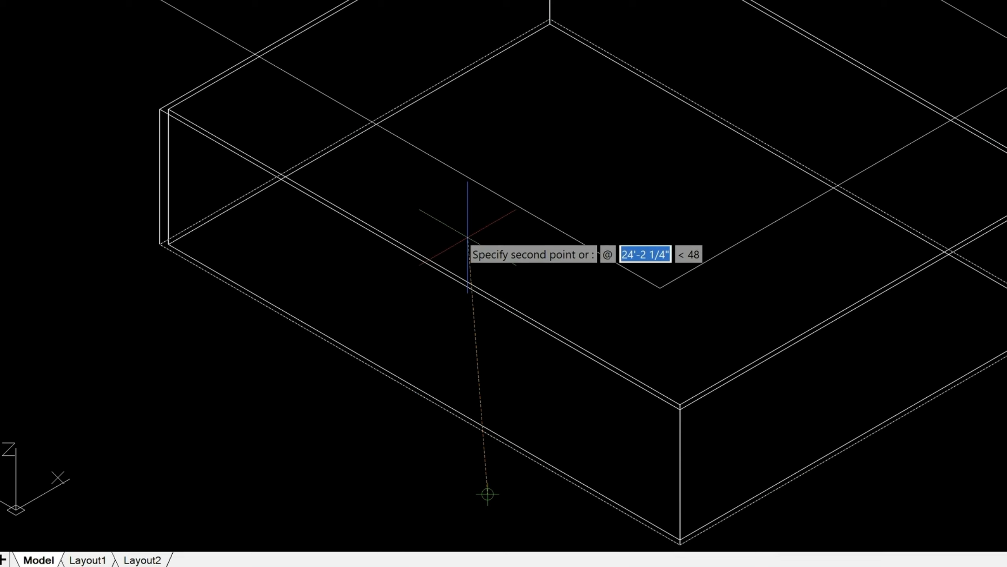
{"action": "key", "text": "F8"}
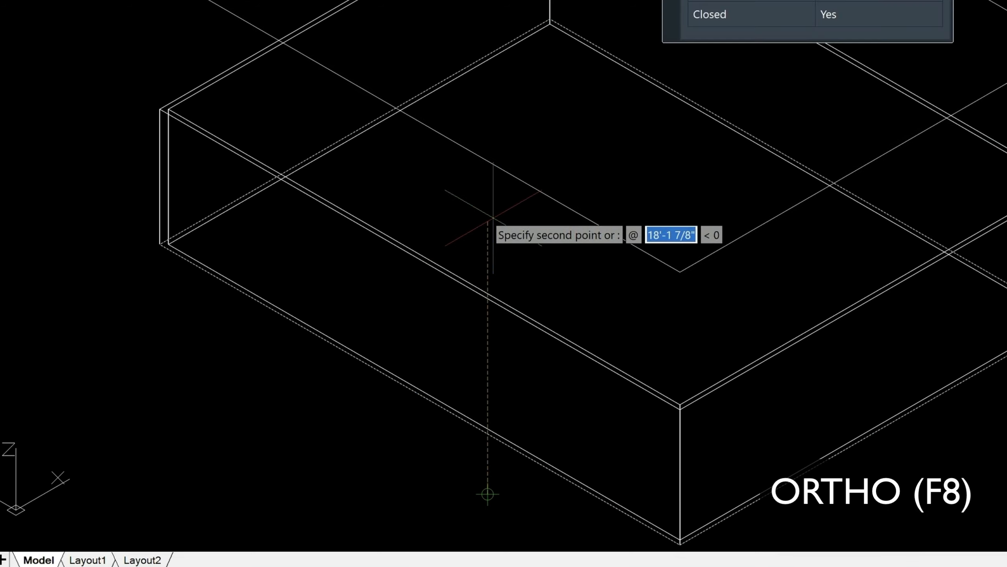
{"action": "type", "text": "10"}
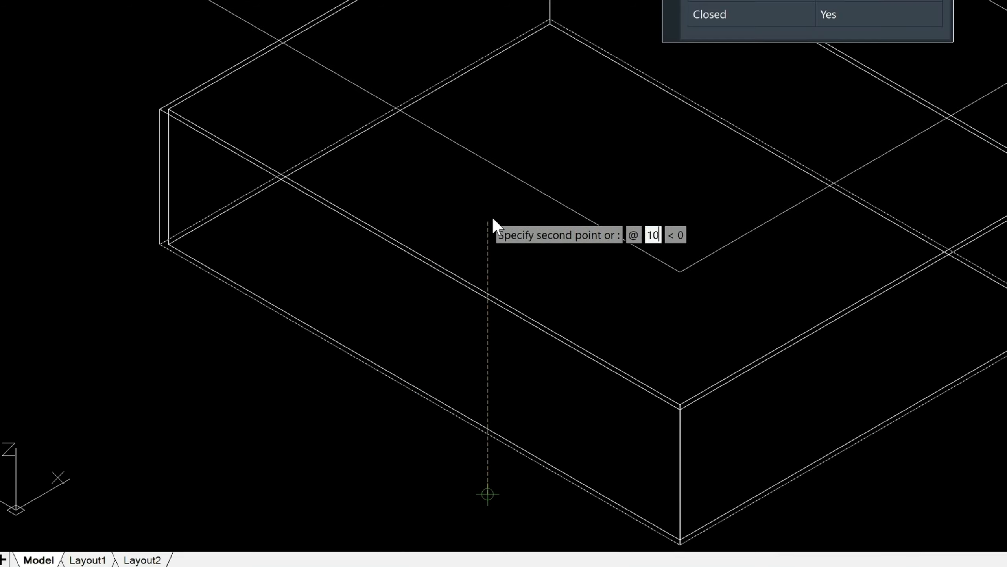
{"action": "key", "text": "Return"}
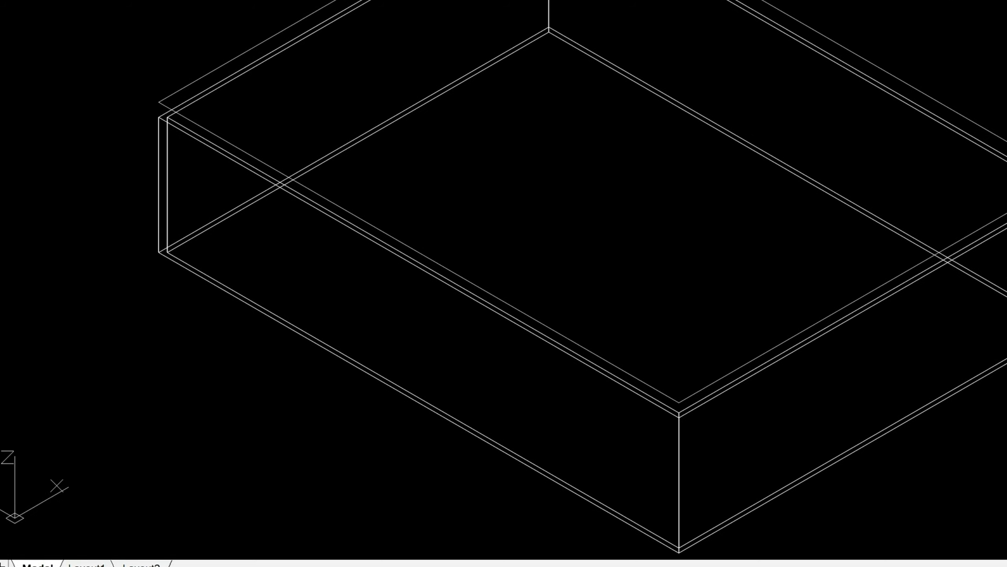
Make FL02 the current level and convert the raised polyline to walls, keeping the layout geometry.
{"action": "left_click", "coordinate": [519, 18]}
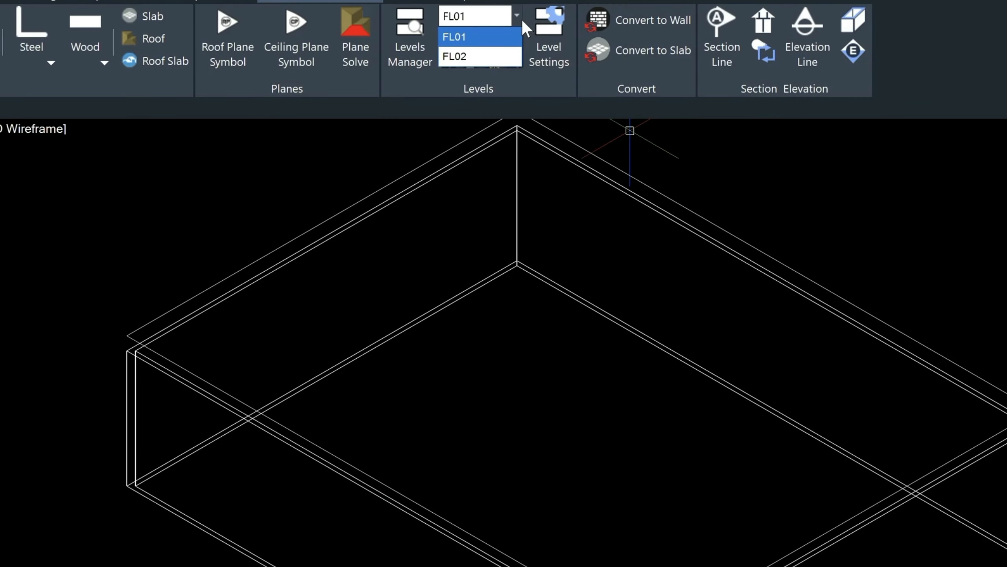
{"action": "left_click", "coordinate": [497, 52]}
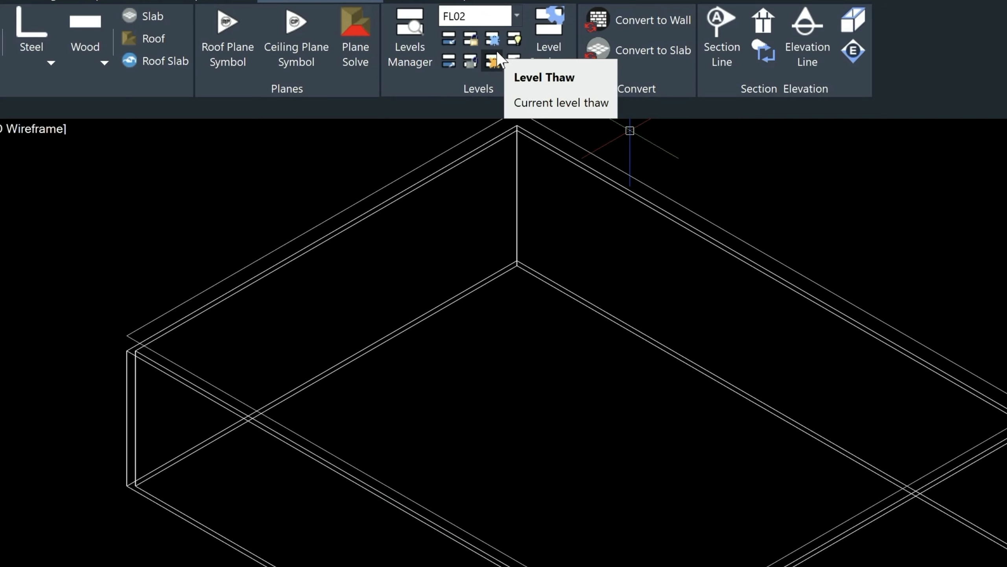
{"action": "type", "text": "WALL"}
{"action": "key", "text": "Return"}
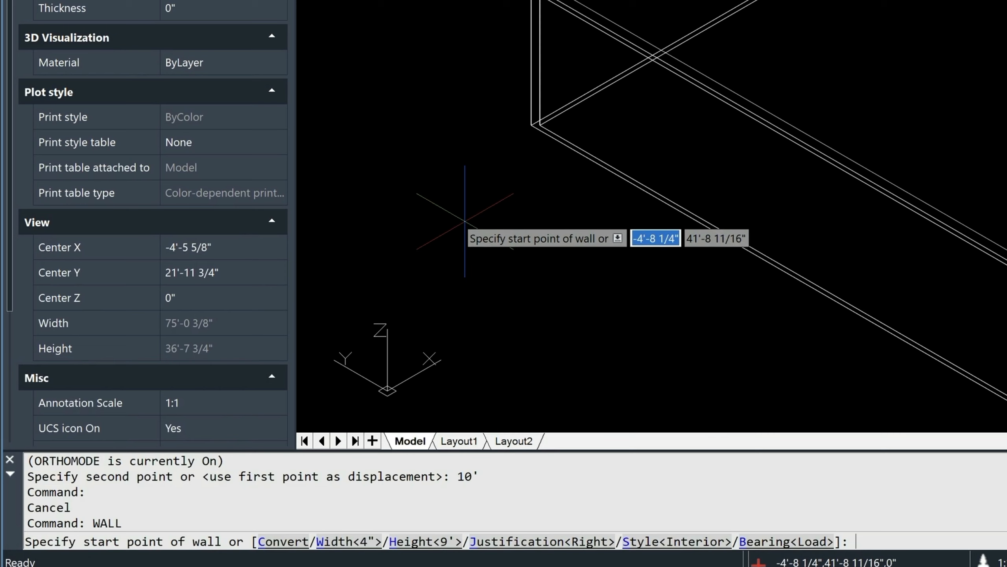
{"action": "type", "text": "c"}
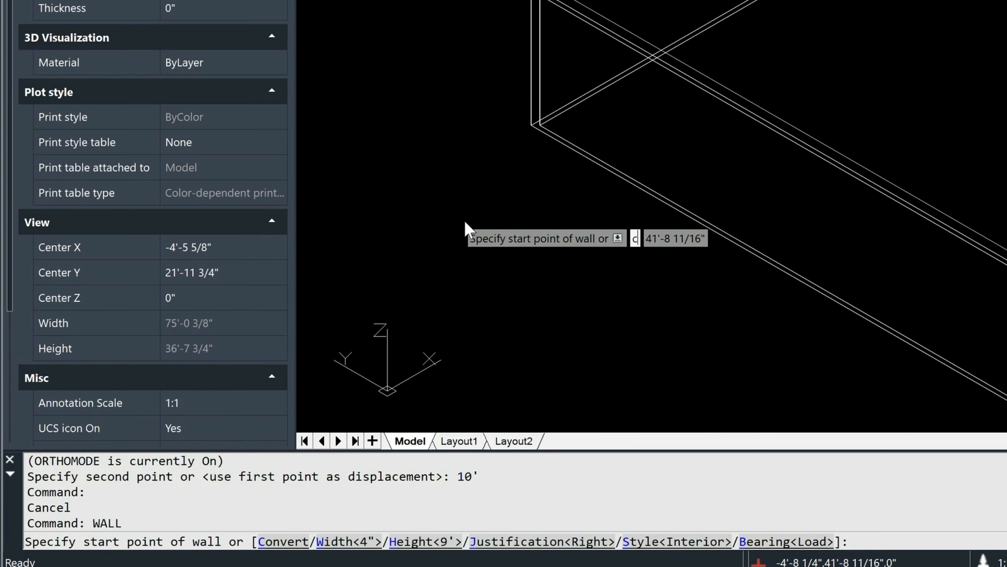
{"action": "key", "text": "Return"}
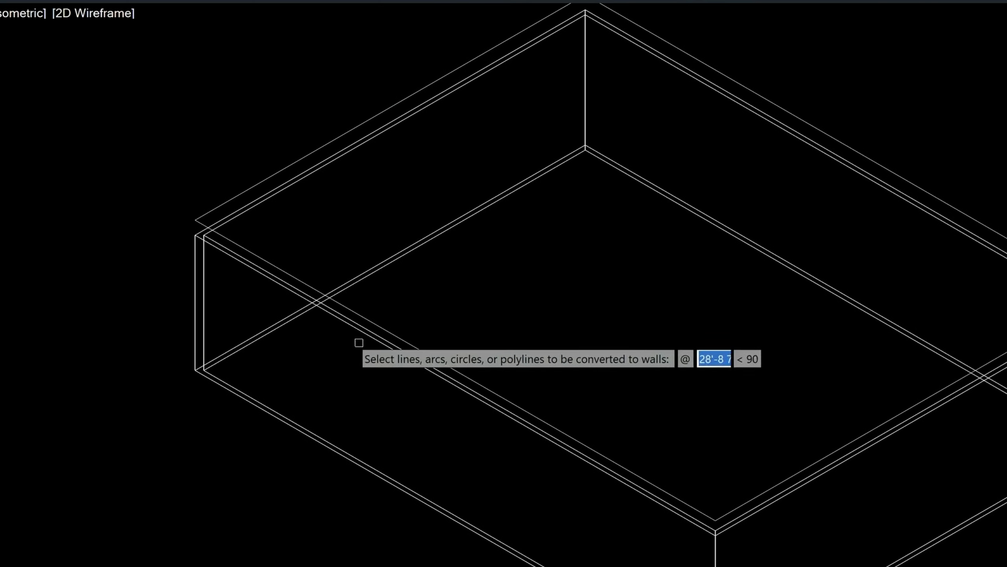
{"action": "left_click", "coordinate": [377, 324]}
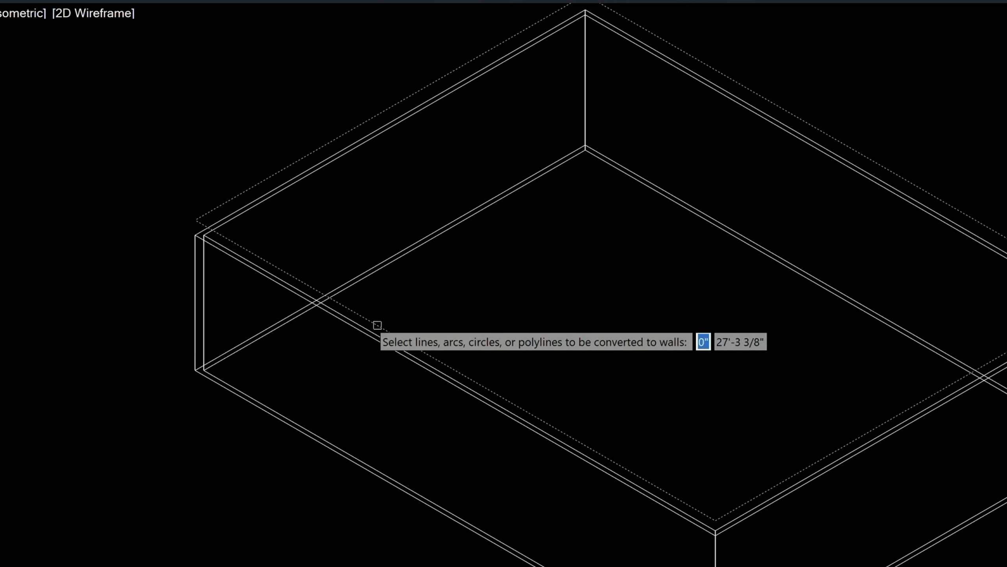
{"action": "key", "text": "Return"}
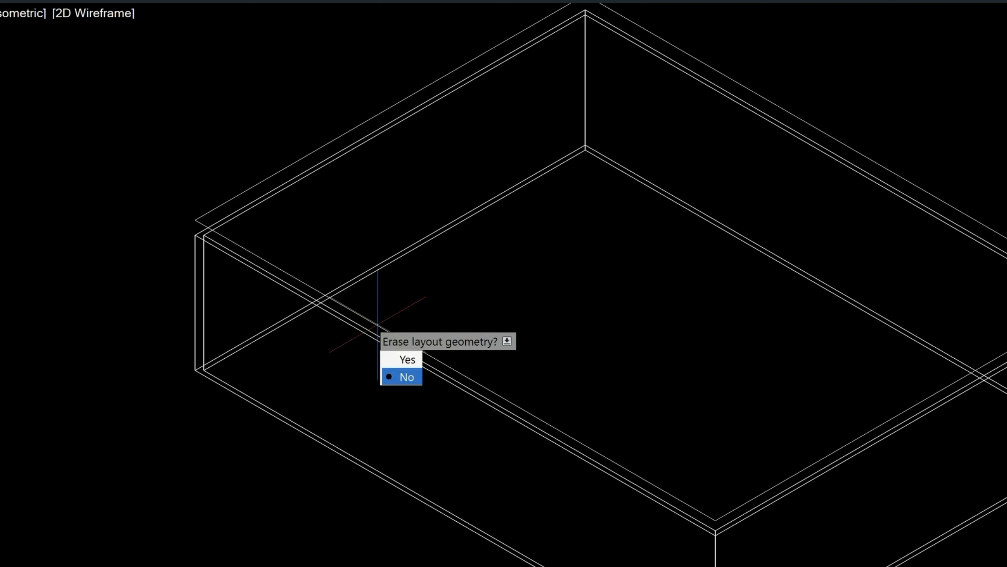
{"action": "key", "text": "Return"}
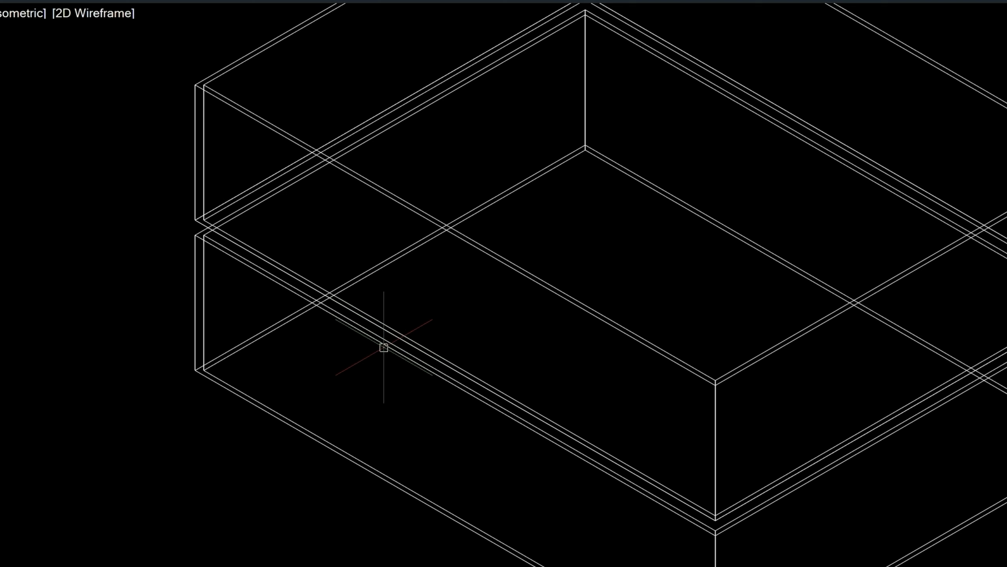
Extrude the polyline at the base of the upper walls by -1' to form the floor between the two levels.
{"action": "left_click", "coordinate": [388, 332]}
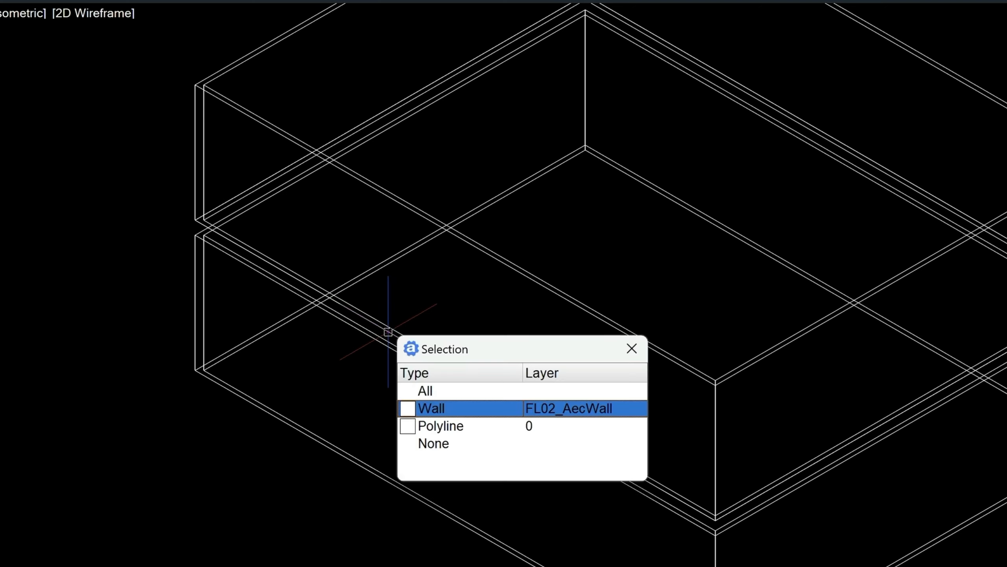
{"action": "left_click", "coordinate": [430, 424]}
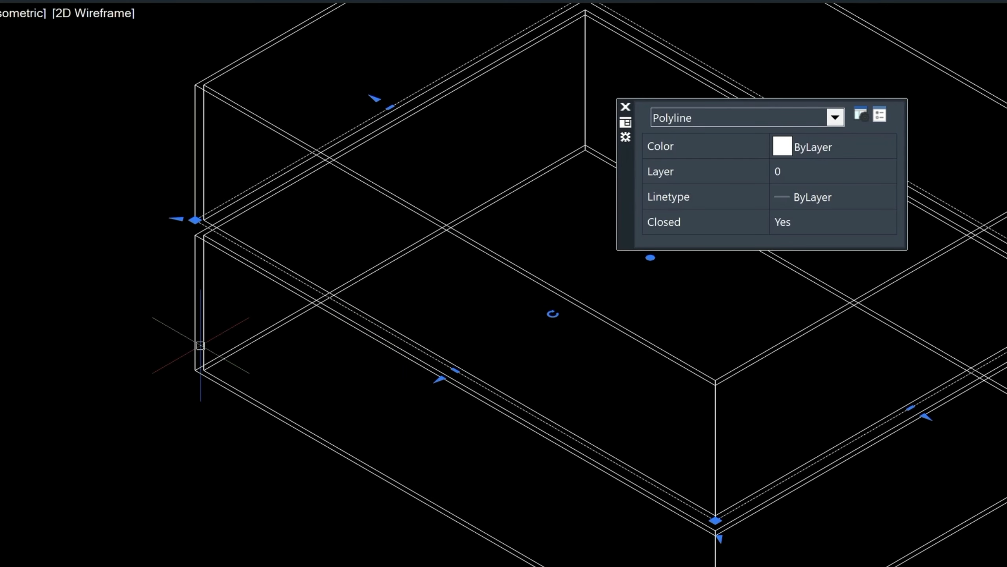
{"action": "type", "text": "ext"}
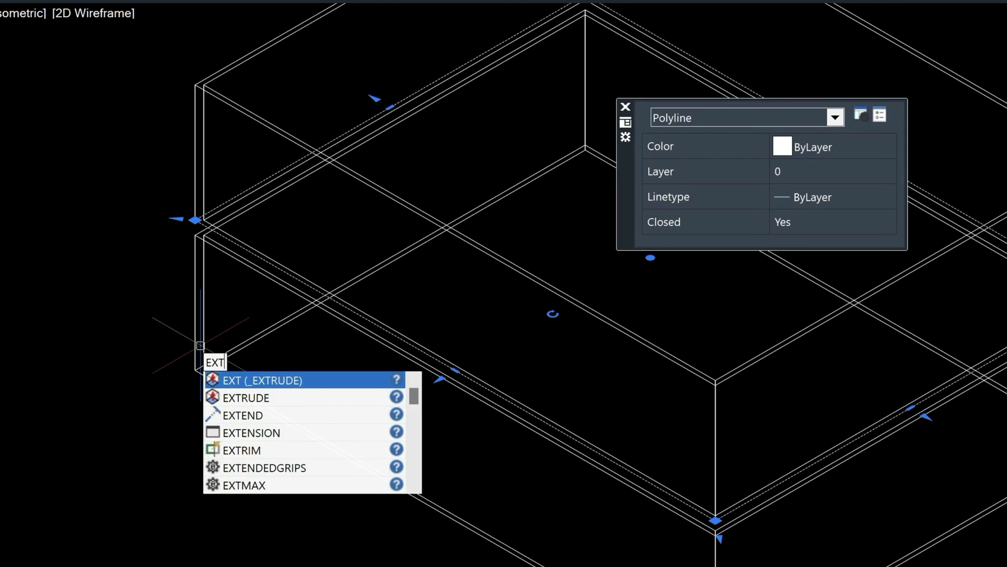
{"action": "key", "text": "Return"}
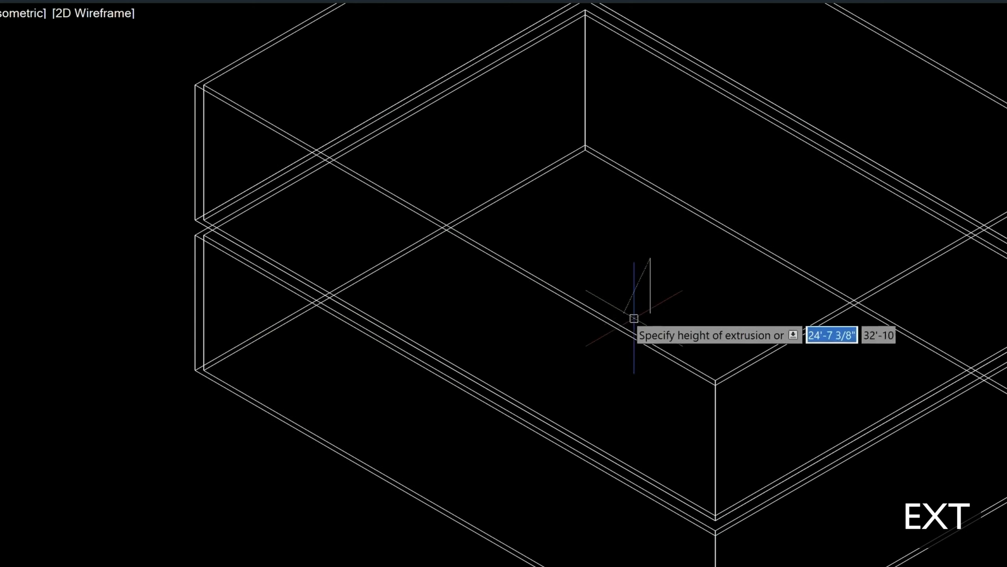
{"action": "type", "text": "-1"}
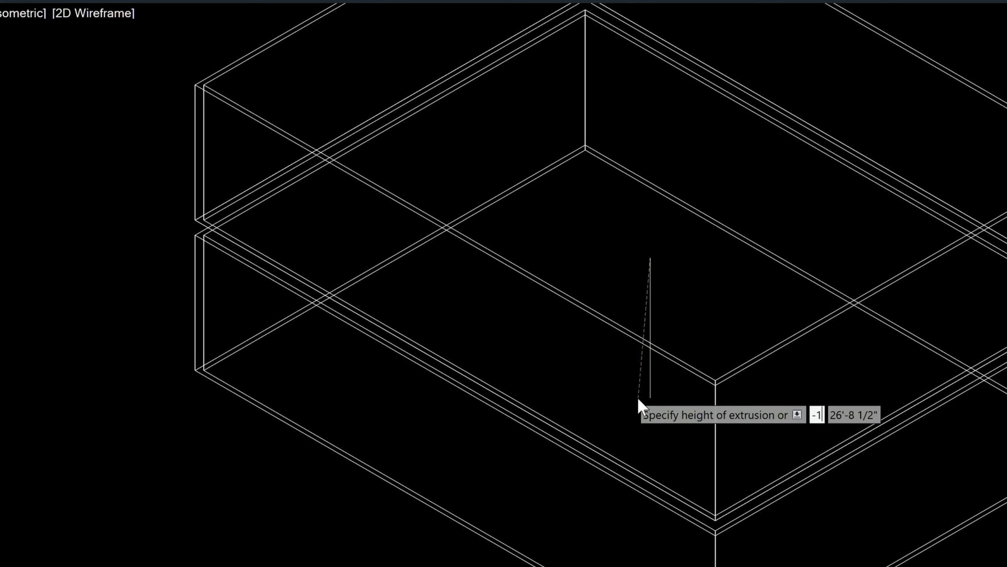
{"action": "type", "text": "'"}
{"action": "key", "text": "Return"}
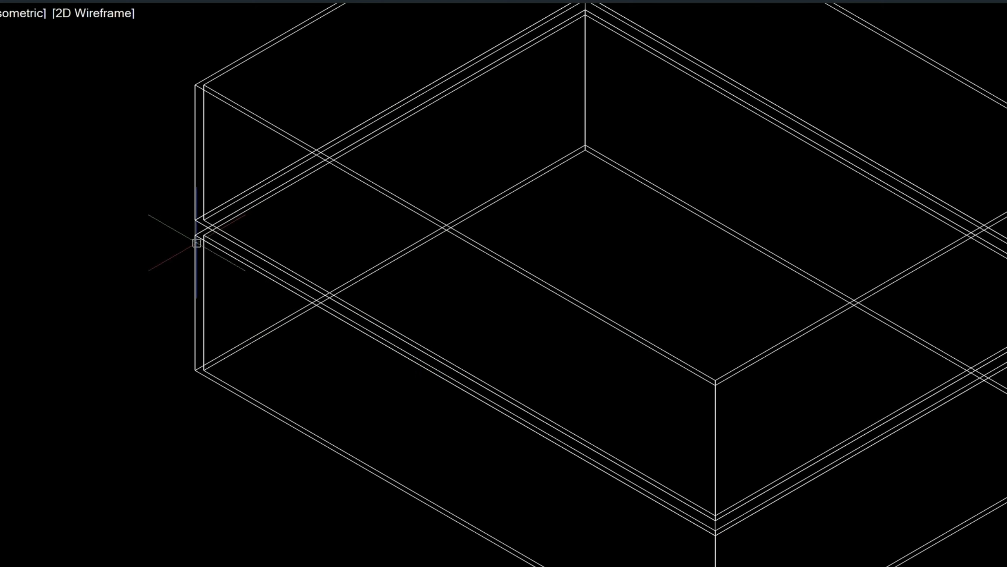
{"action": "left_click", "coordinate": [197, 231]}
{"action": "key", "text": "Escape"}
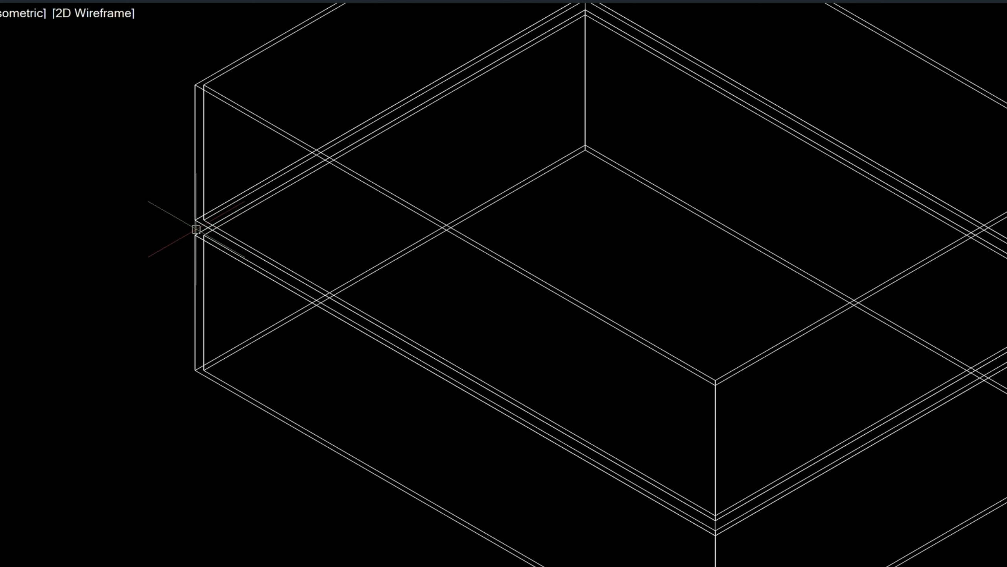
Create a new layer named stairwalls and set its color to index 52.
{"action": "type", "text": "LA"}
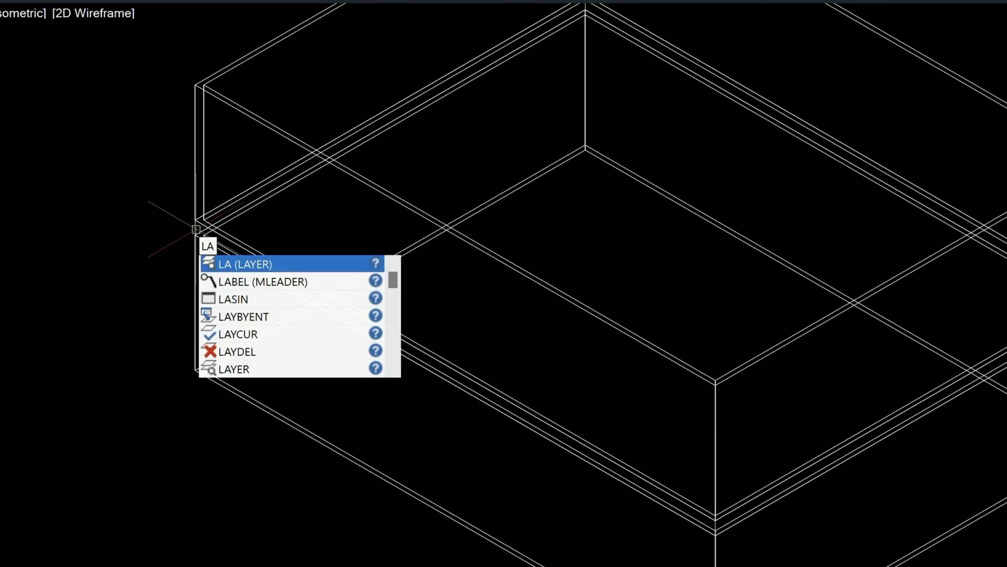
{"action": "key", "text": "Return"}
{"action": "key", "text": "alt+n"}
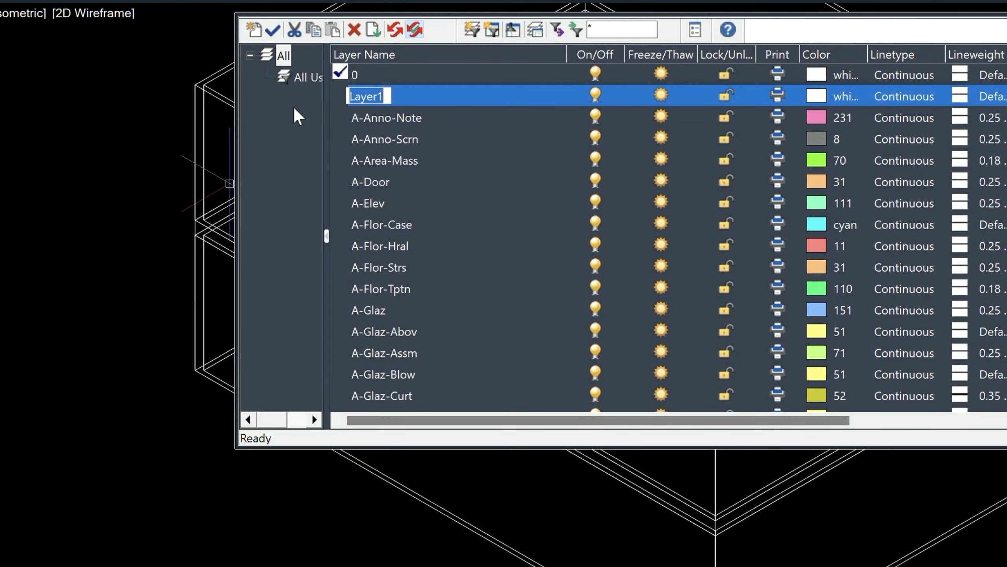
{"action": "type", "text": "st"}
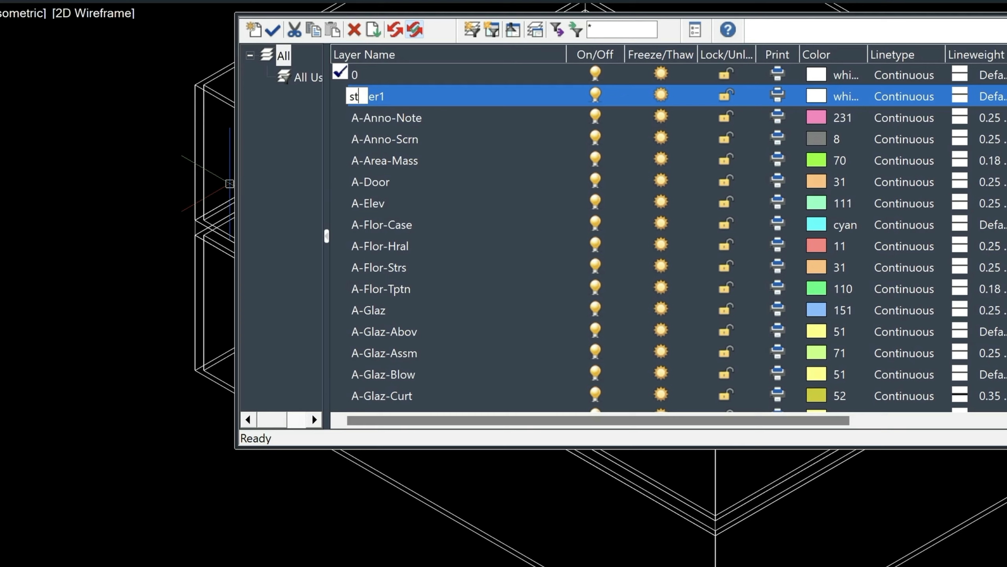
{"action": "type", "text": "airwalls"}
{"action": "key", "text": "Return"}
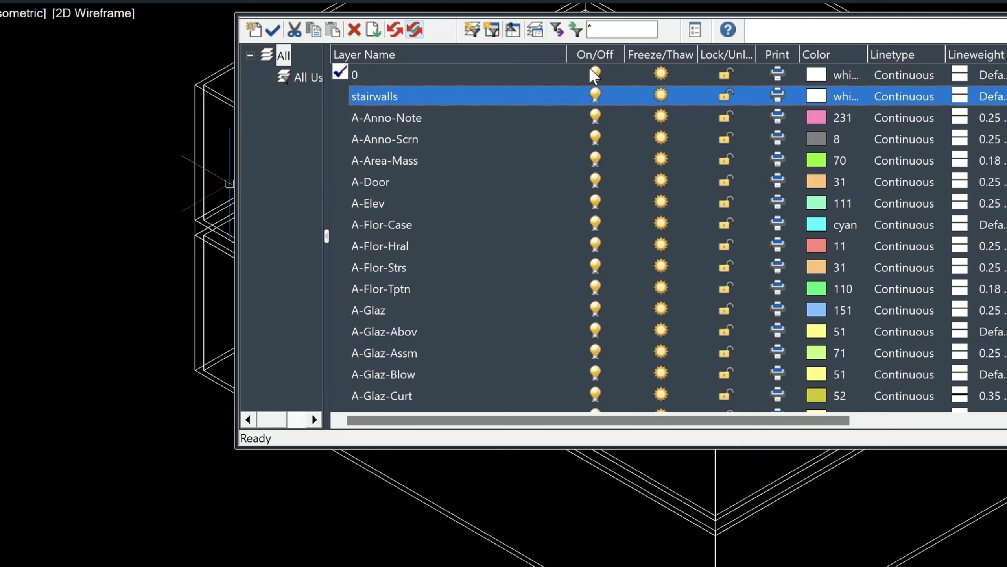
{"action": "left_click", "coordinate": [816, 96]}
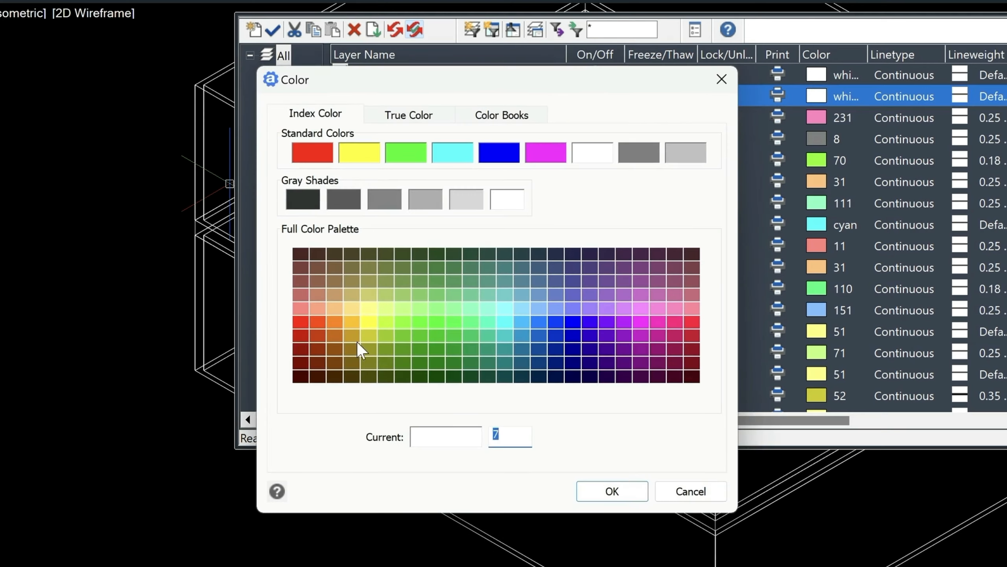
{"action": "left_click", "coordinate": [368, 333]}
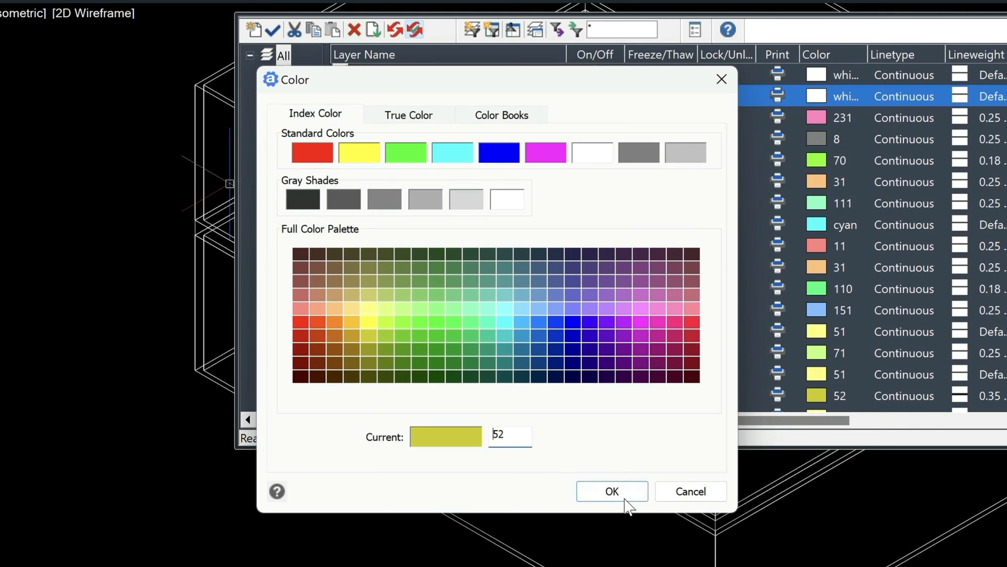
{"action": "left_click", "coordinate": [614, 492]}
Assign the extruded floor solid between the two wall levels to the stairwalls layer and deselect it.
{"action": "left_click", "coordinate": [196, 229]}
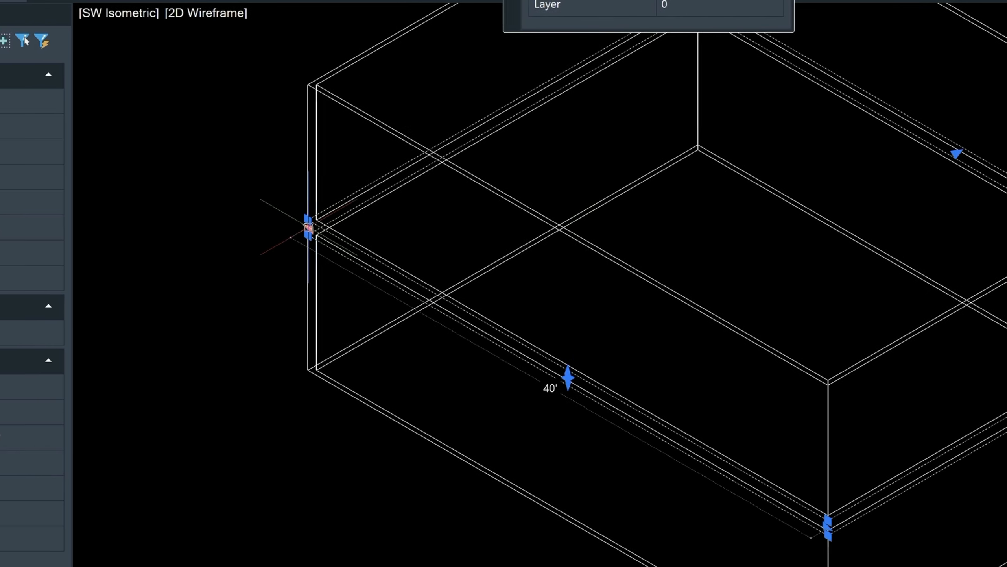
{"action": "left_click", "coordinate": [249, 127]}
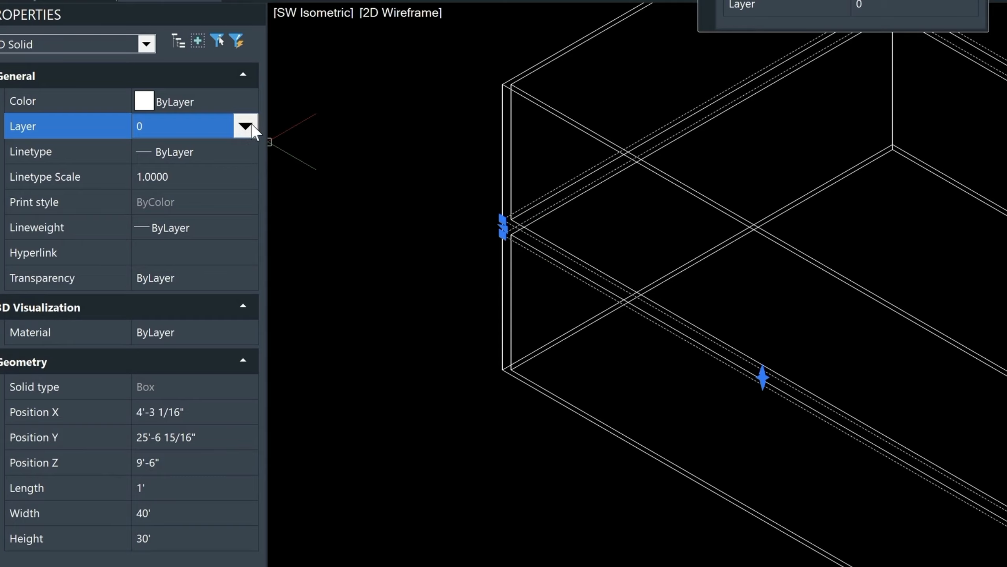
{"action": "left_click", "coordinate": [252, 125]}
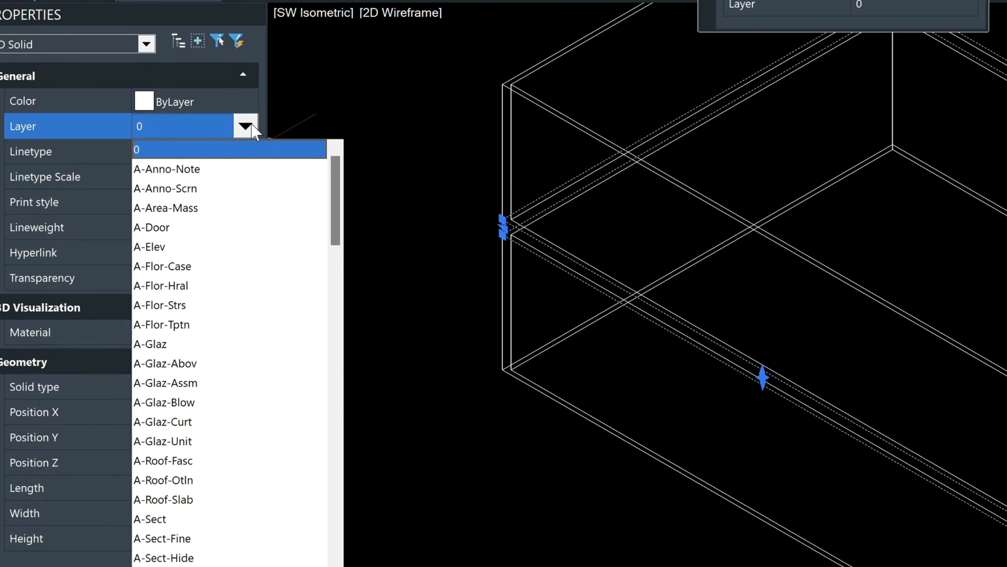
{"action": "left_click_drag", "start_coordinate": [337, 191], "coordinate": [342, 566]}
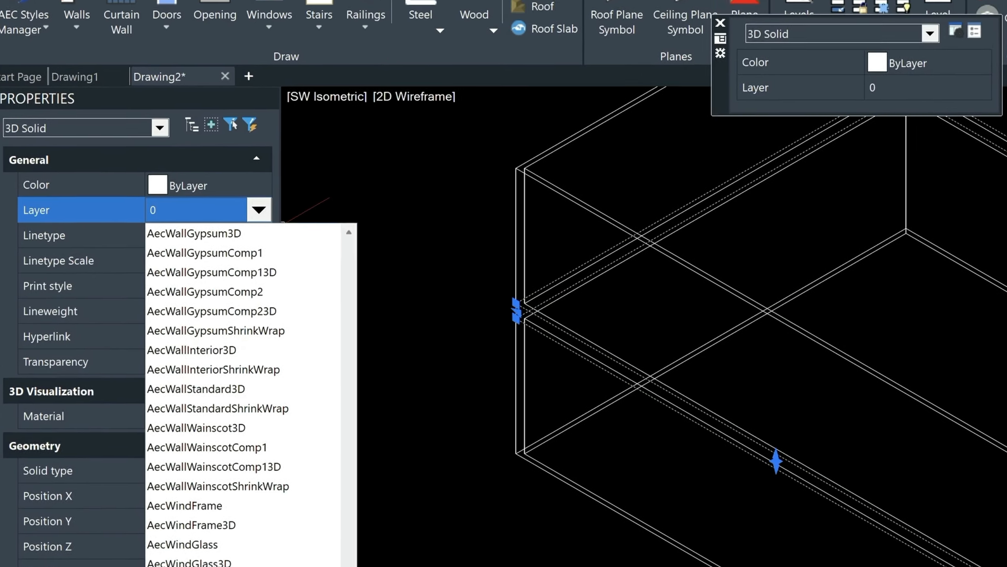
{"action": "key", "text": "Escape"}
{"action": "key", "text": "Escape"}
Make stairwalls the current layer.
{"action": "left_click", "coordinate": [670, 11]}
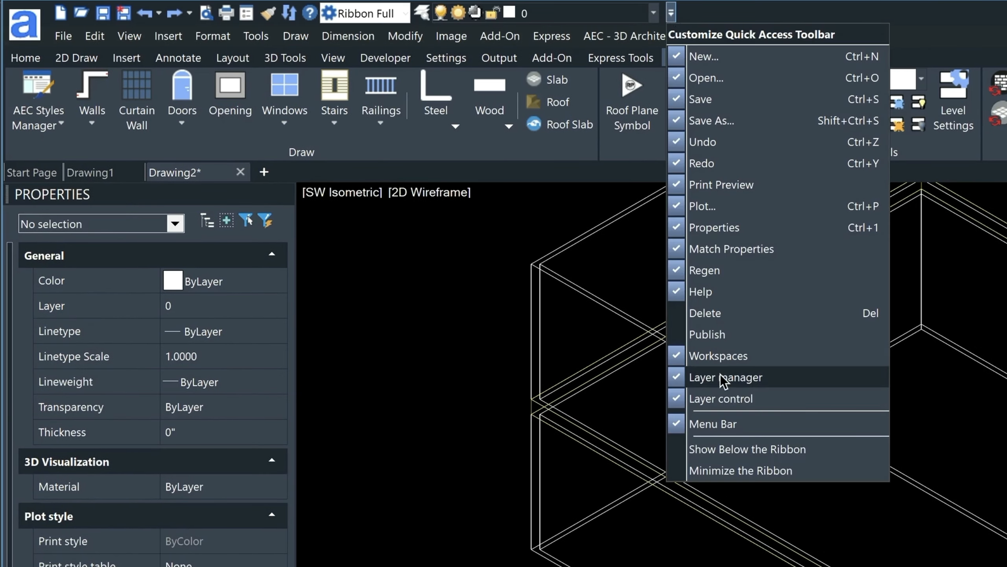
{"action": "left_click", "coordinate": [611, 118]}
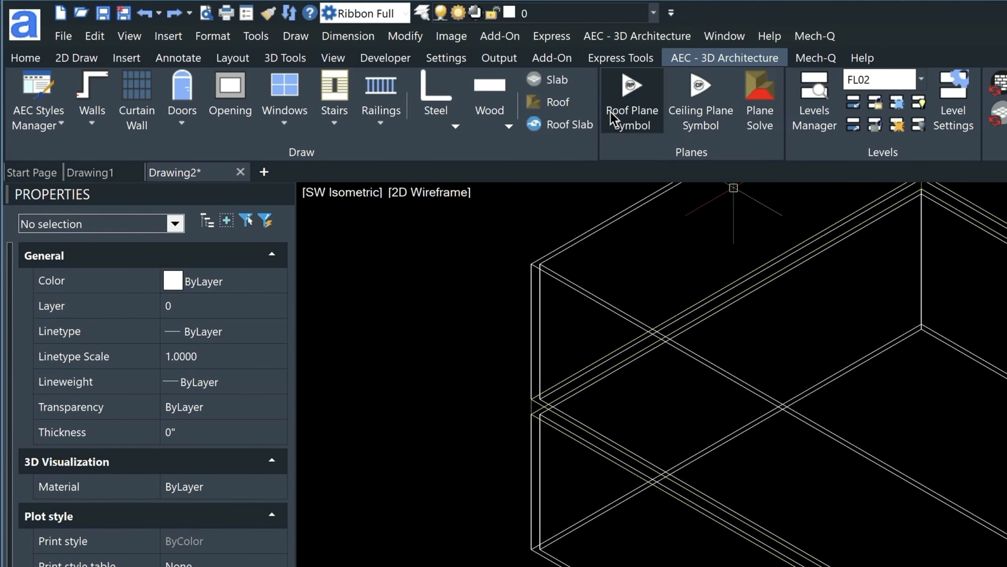
{"action": "left_click", "coordinate": [625, 15]}
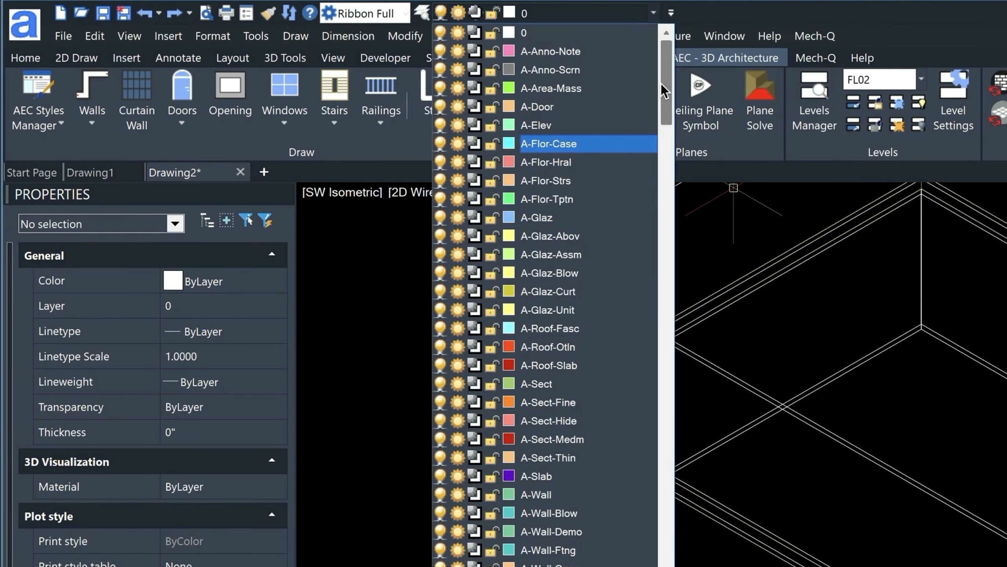
{"action": "left_click_drag", "start_coordinate": [662, 84], "coordinate": [651, 557]}
{"action": "left_click", "coordinate": [618, 531]}
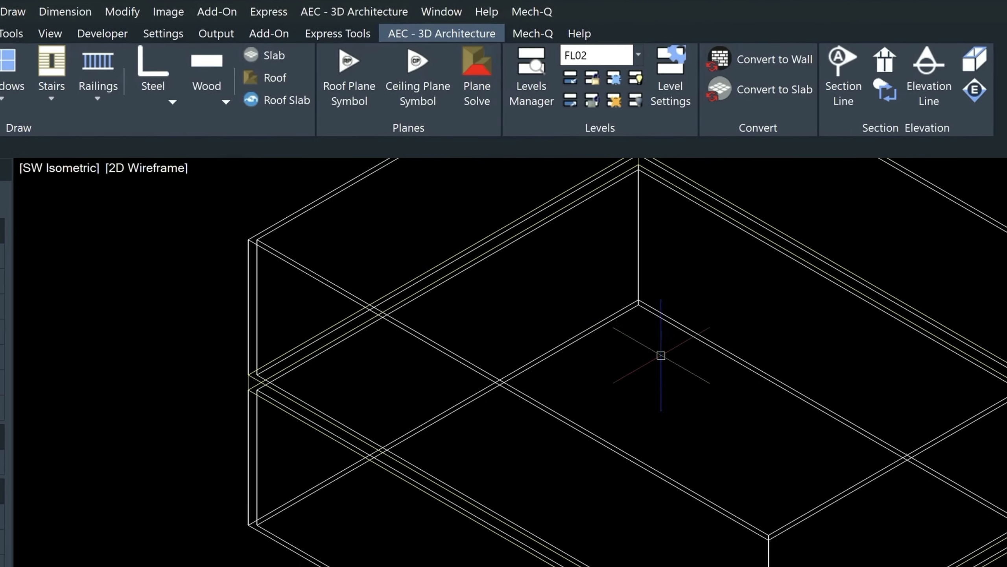
In the top view, place a left-justified U-shaped stair inside the upper-left corner of the walls, specifying the spacing between its flights.
{"action": "left_click", "coordinate": [979, 197]}
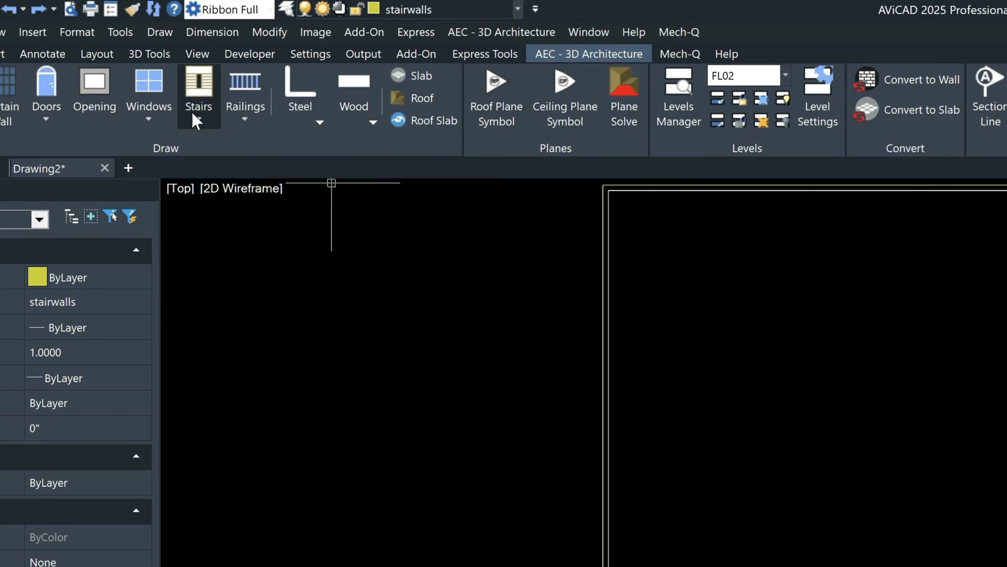
{"action": "left_click", "coordinate": [196, 115]}
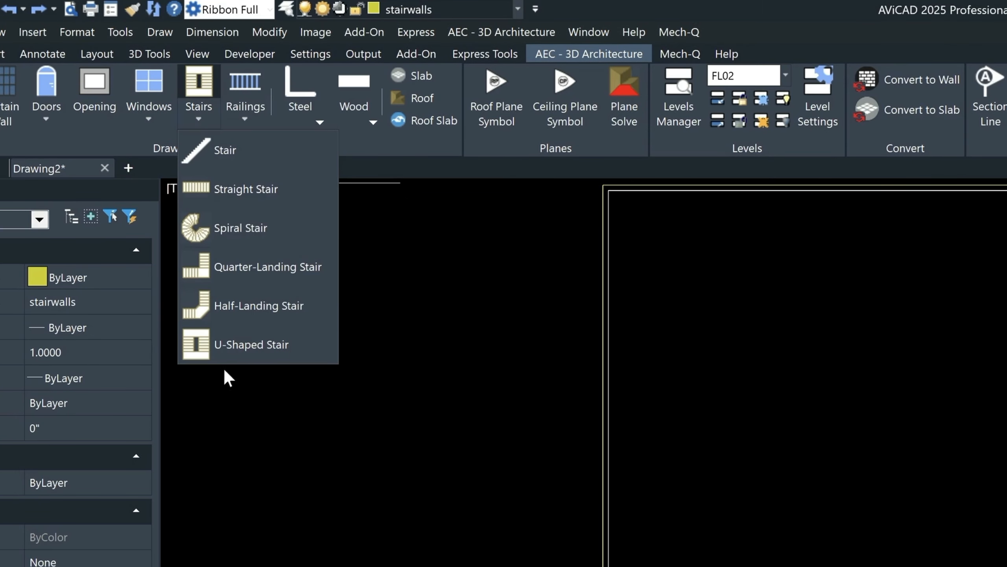
{"action": "left_click", "coordinate": [214, 341]}
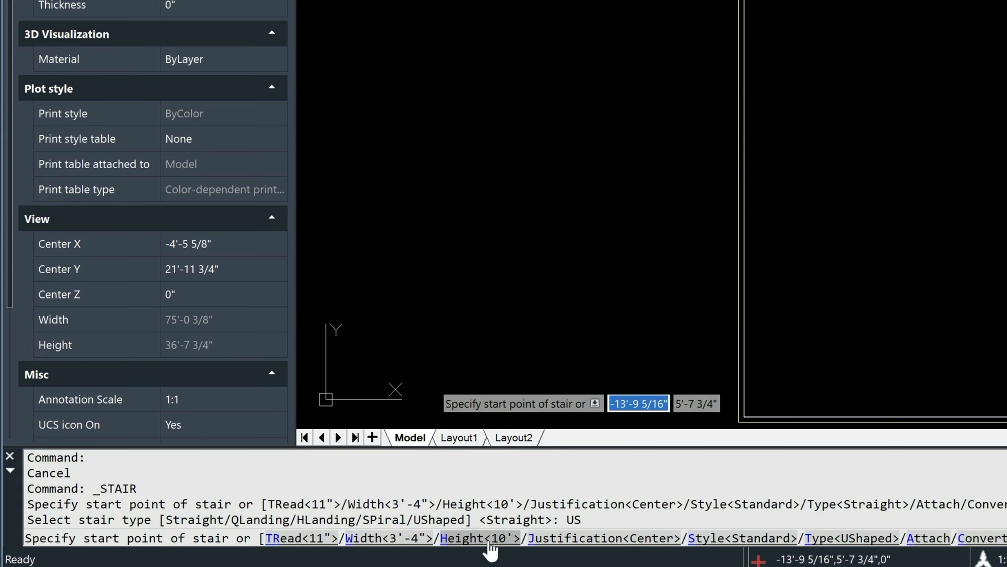
{"action": "left_click", "coordinate": [595, 539]}
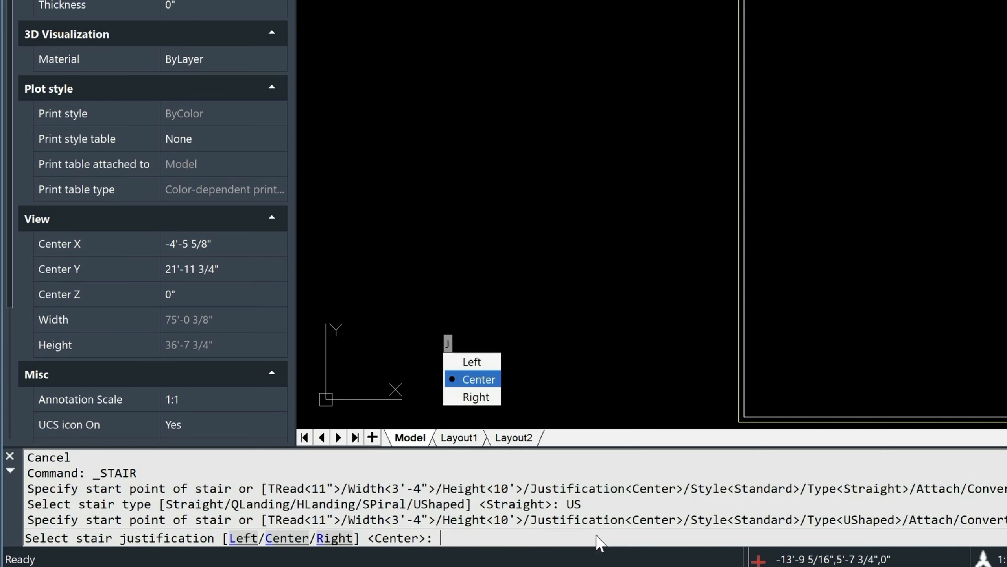
{"action": "left_click", "coordinate": [241, 538]}
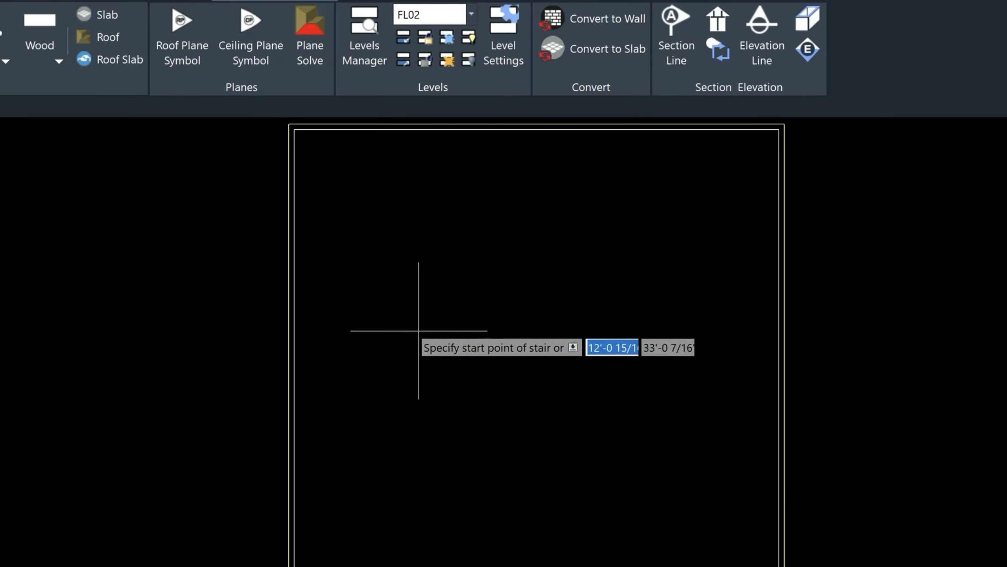
{"action": "left_click", "coordinate": [411, 330]}
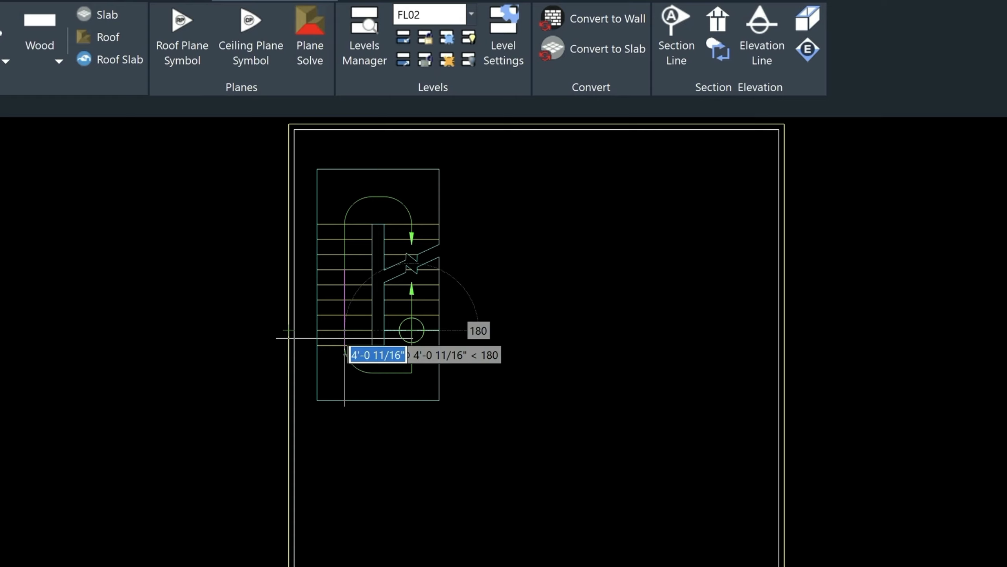
{"action": "type", "text": "3"}
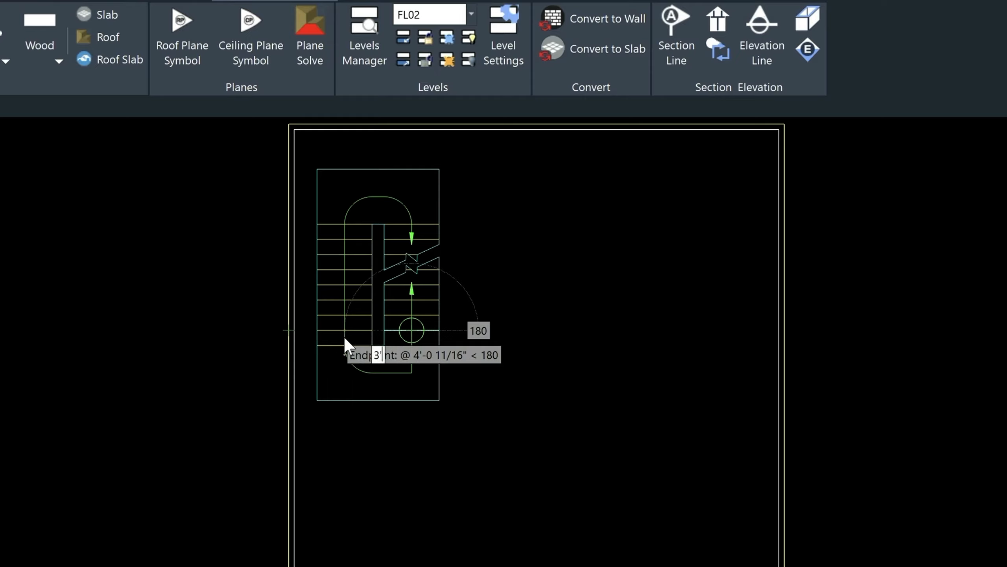
{"action": "key", "text": "Return"}
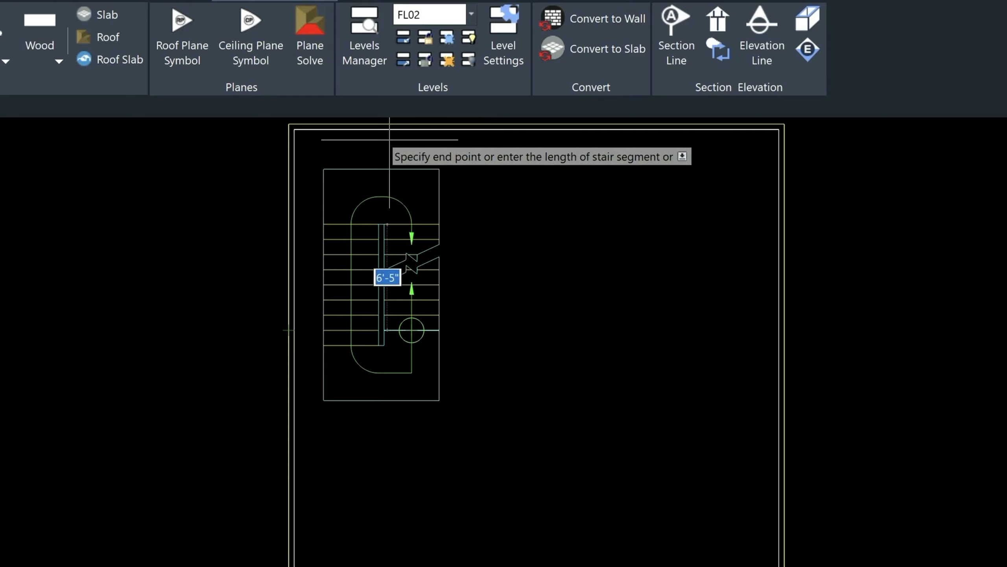
{"action": "key", "text": "Return"}
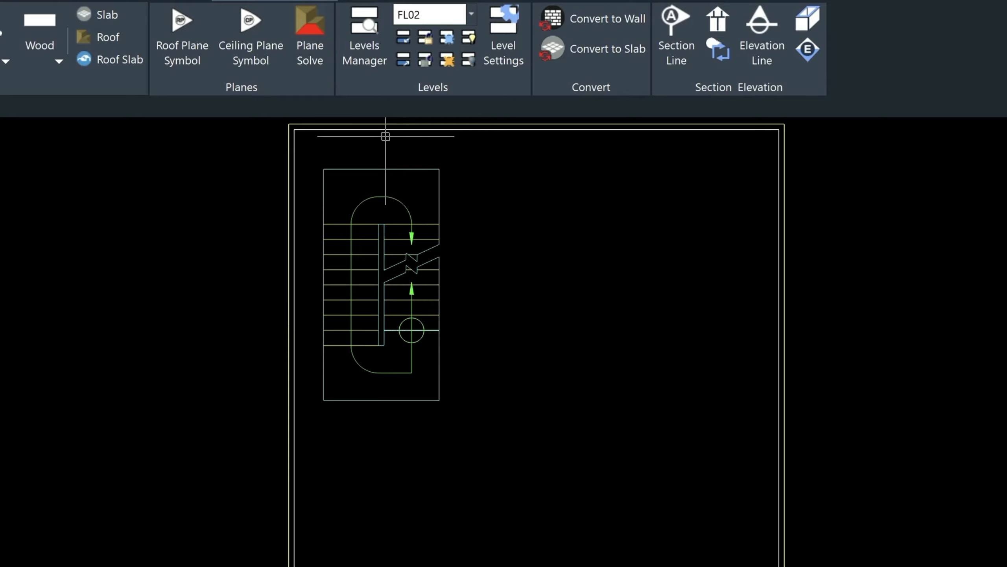
Set the U-shaped stair to terminate with a Tread.
{"action": "left_click", "coordinate": [412, 169]}
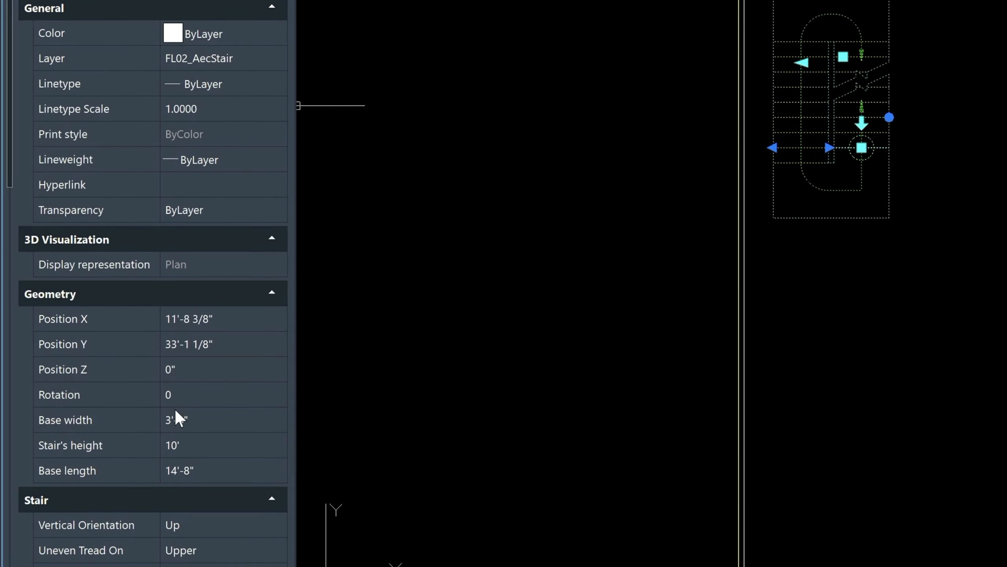
{"action": "scroll", "coordinate": [174, 410], "scroll_direction": "down", "scroll_amount": 10}
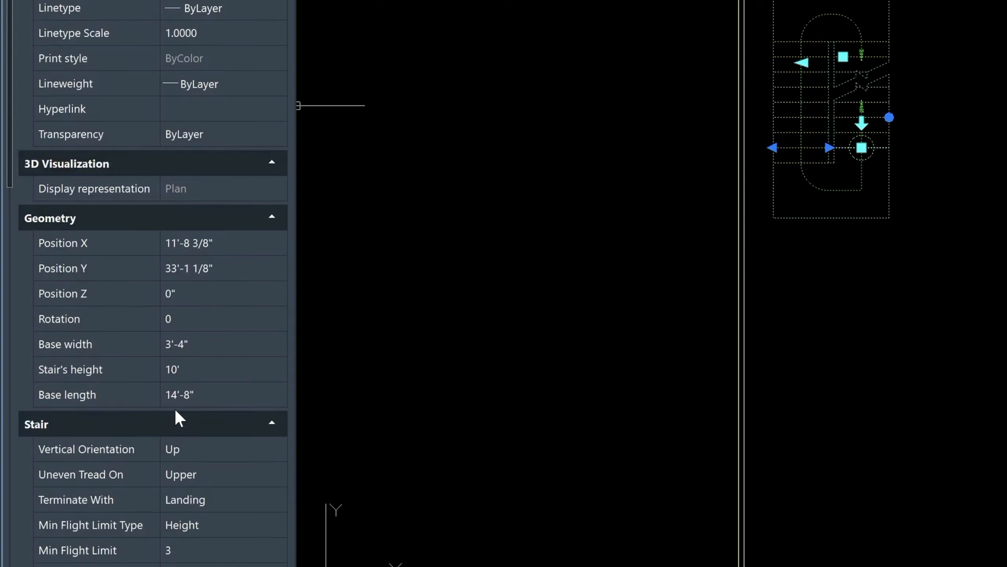
{"action": "scroll", "coordinate": [174, 407], "scroll_direction": "up", "scroll_amount": 6}
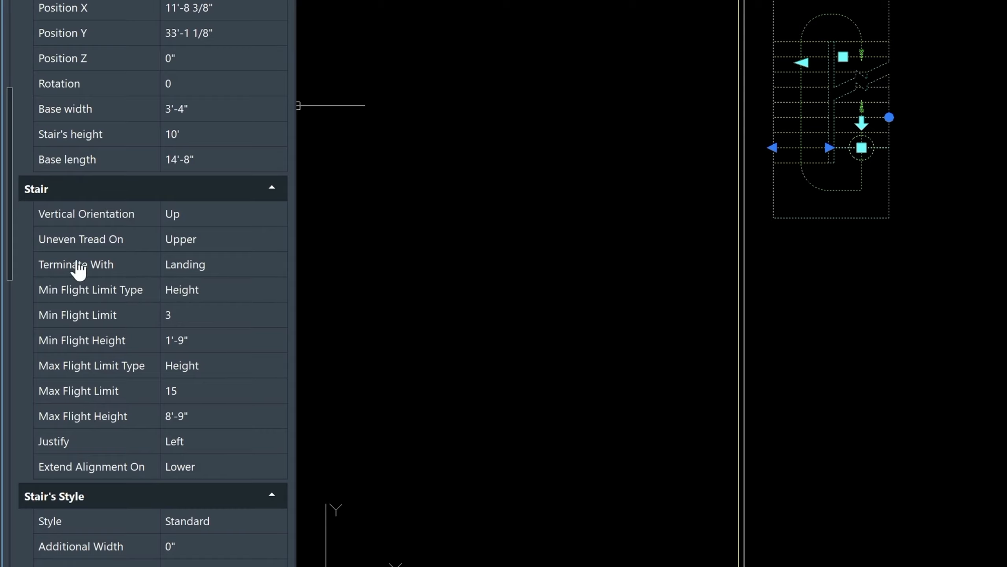
{"action": "left_click", "coordinate": [203, 264]}
{"action": "left_click", "coordinate": [274, 264]}
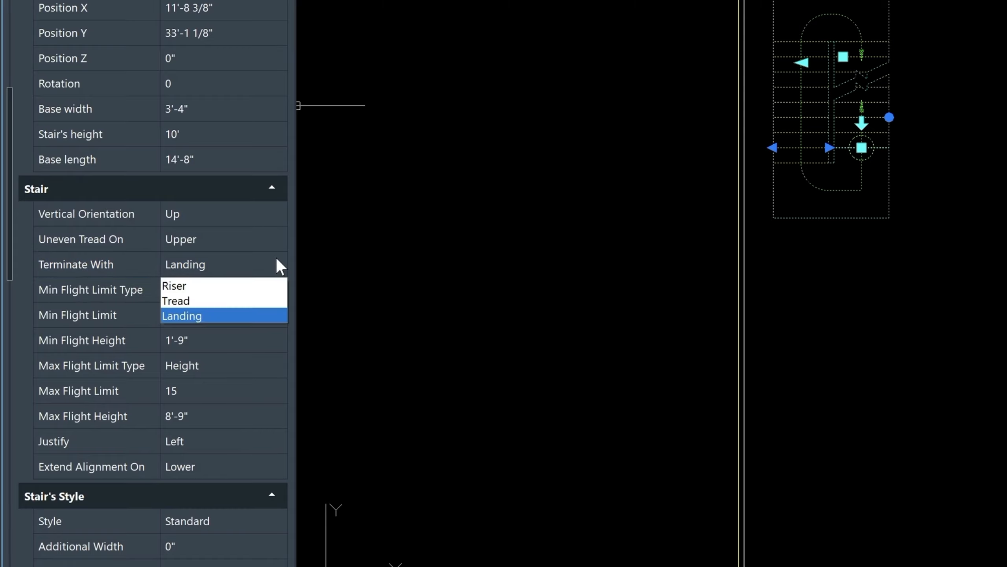
{"action": "left_click", "coordinate": [182, 300]}
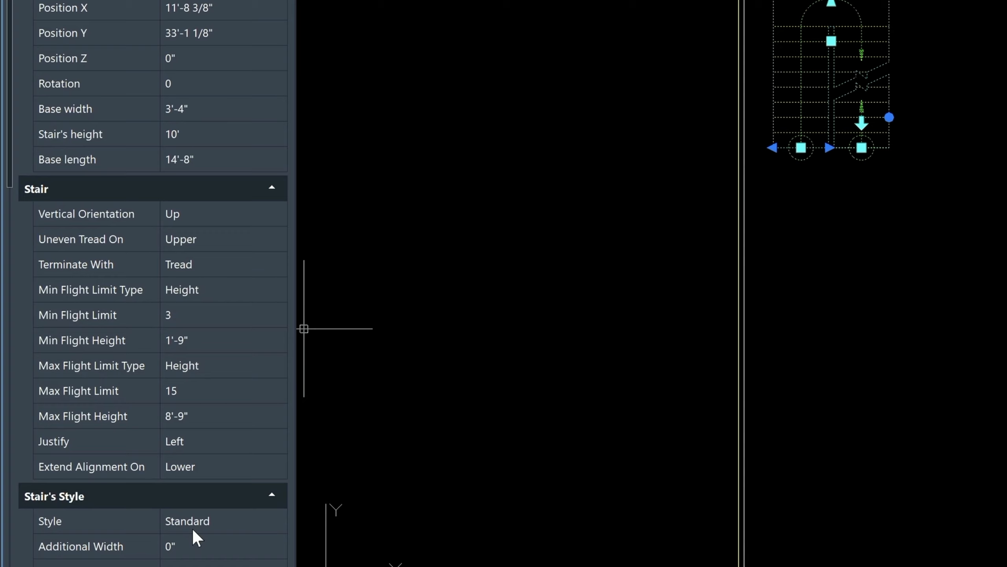
Set the U-shaped stair's landing thickness to 4" and deselect the stair.
{"action": "scroll", "coordinate": [192, 527], "scroll_direction": "down", "scroll_amount": 10}
{"action": "scroll", "coordinate": [192, 527], "scroll_direction": "up", "scroll_amount": 7}
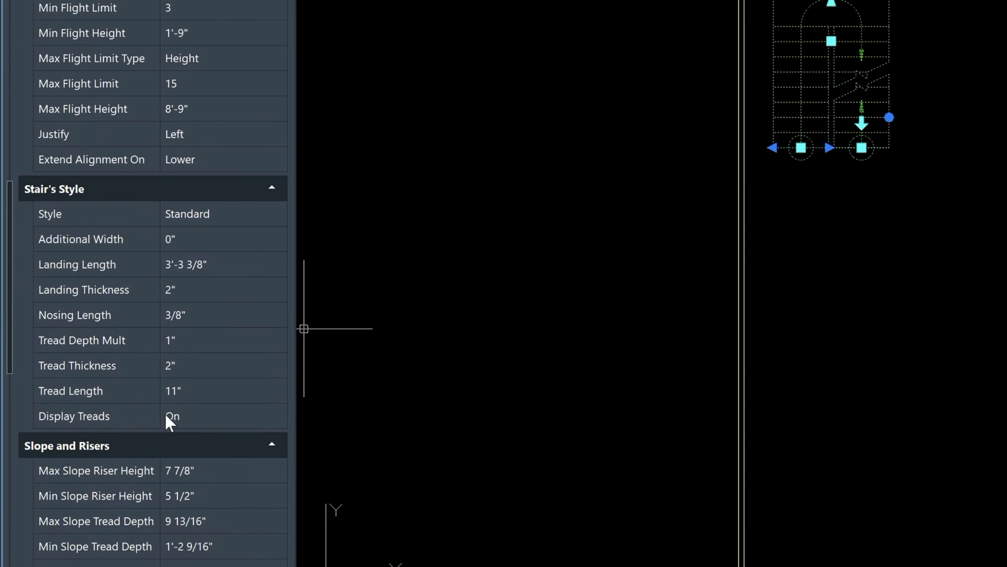
{"action": "left_click", "coordinate": [206, 287]}
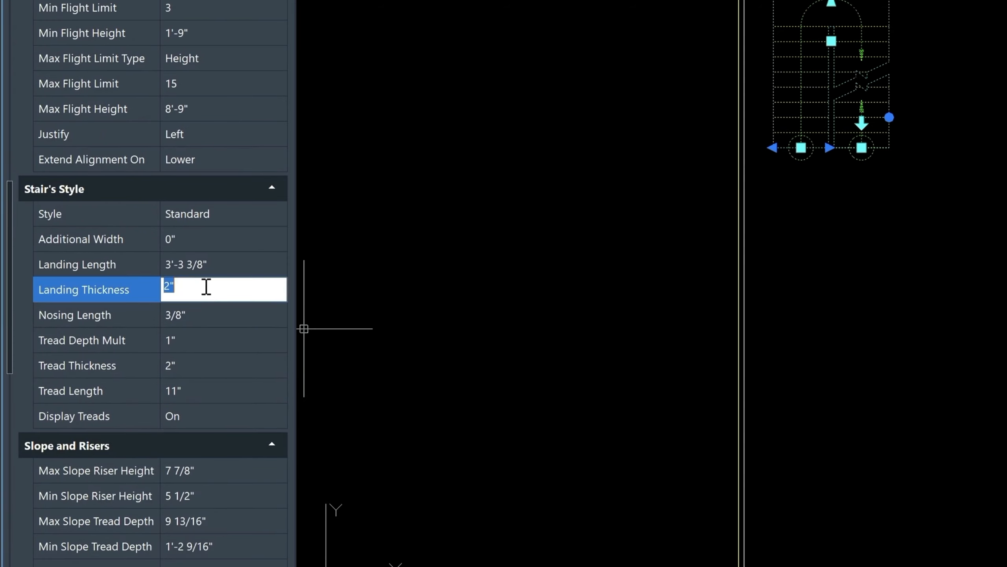
{"action": "type", "text": "4"}
{"action": "key", "text": "Tab"}
{"action": "key", "text": "Escape"}
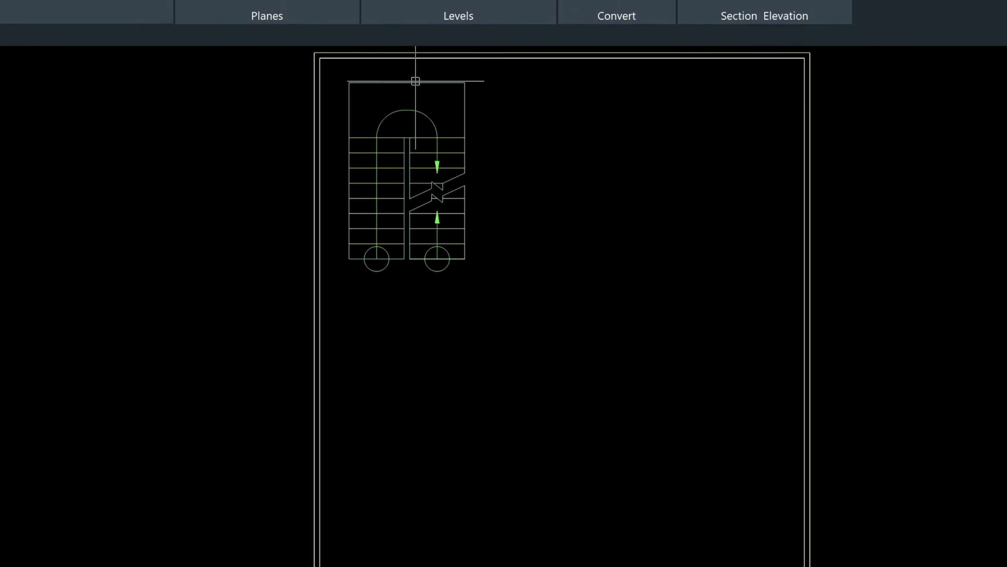
Move the U-shaped stair by its landing edge's midpoint to the midpoint of the back wall's inner face.
{"action": "left_click", "coordinate": [406, 82]}
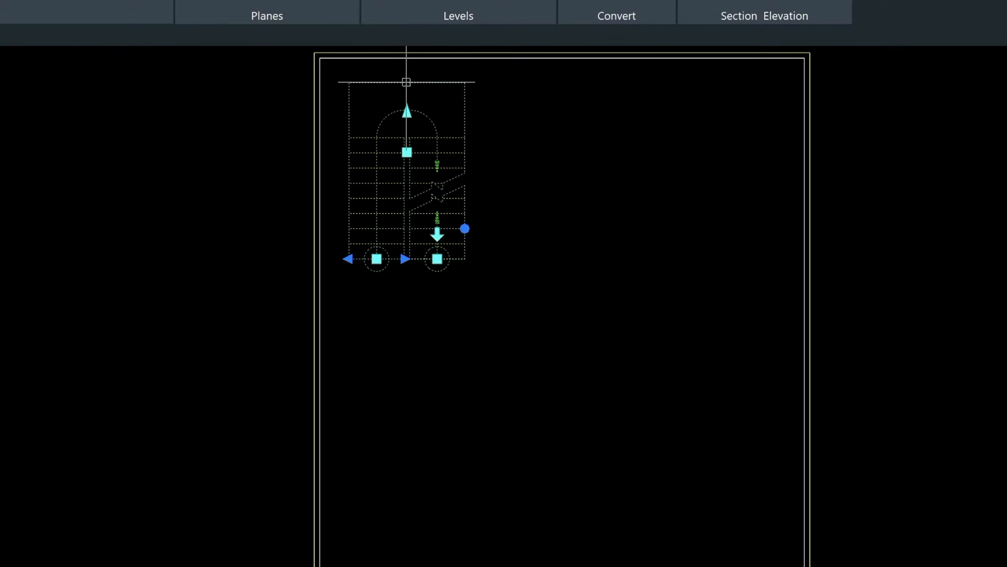
{"action": "key", "text": "m"}
{"action": "key", "text": "Return"}
{"action": "left_click", "coordinate": [407, 83]}
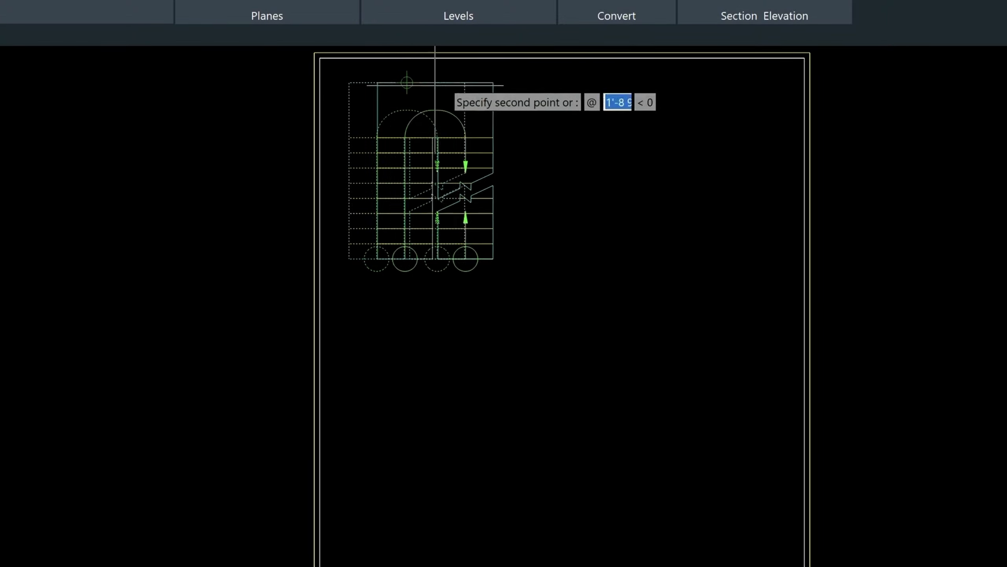
{"action": "left_click", "coordinate": [562, 59]}
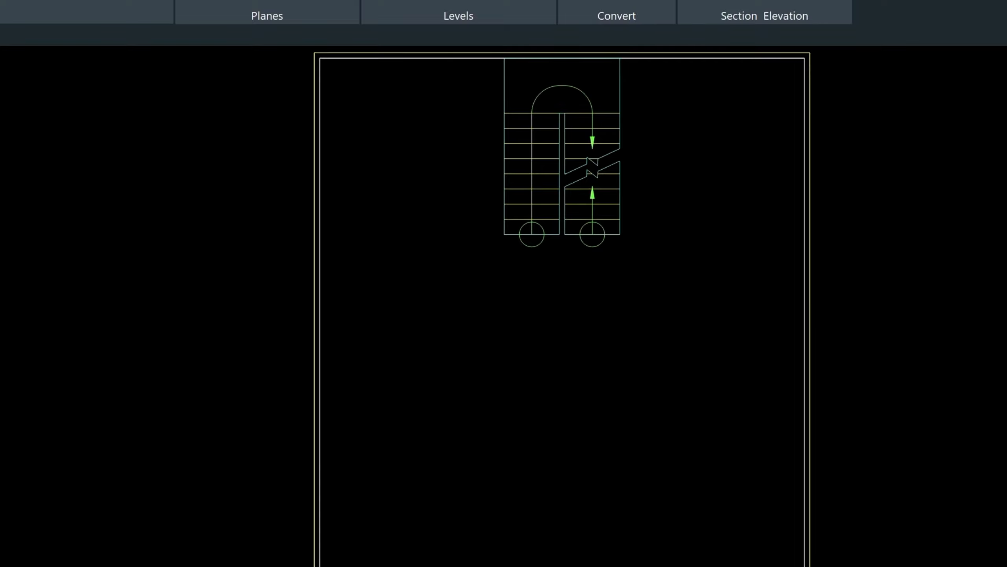
Check the stair in the front view, return to the top view and start a vertical elevation line just outside the stair's lower-right corner.
{"action": "left_click", "coordinate": [958, 150]}
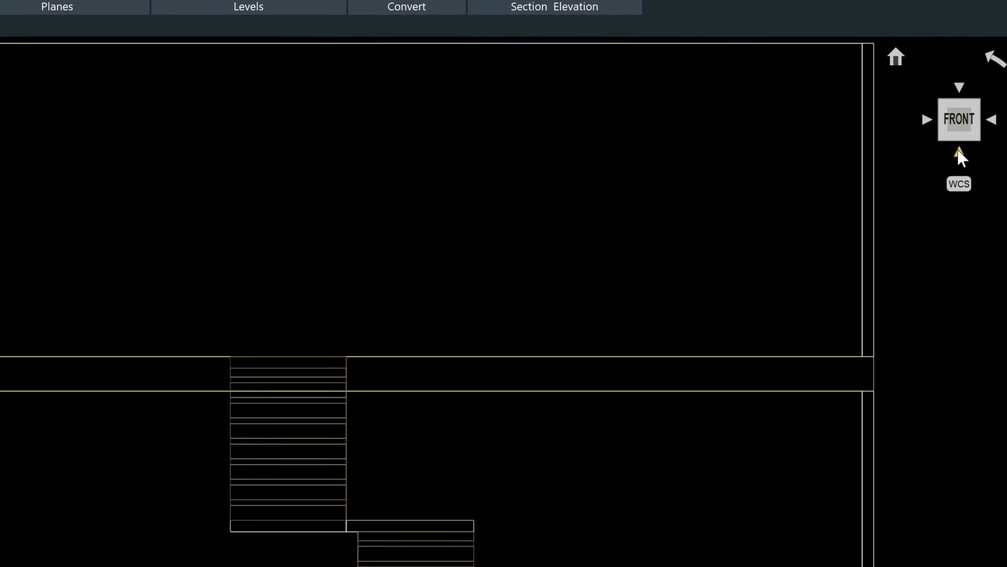
{"action": "left_click", "coordinate": [952, 152]}
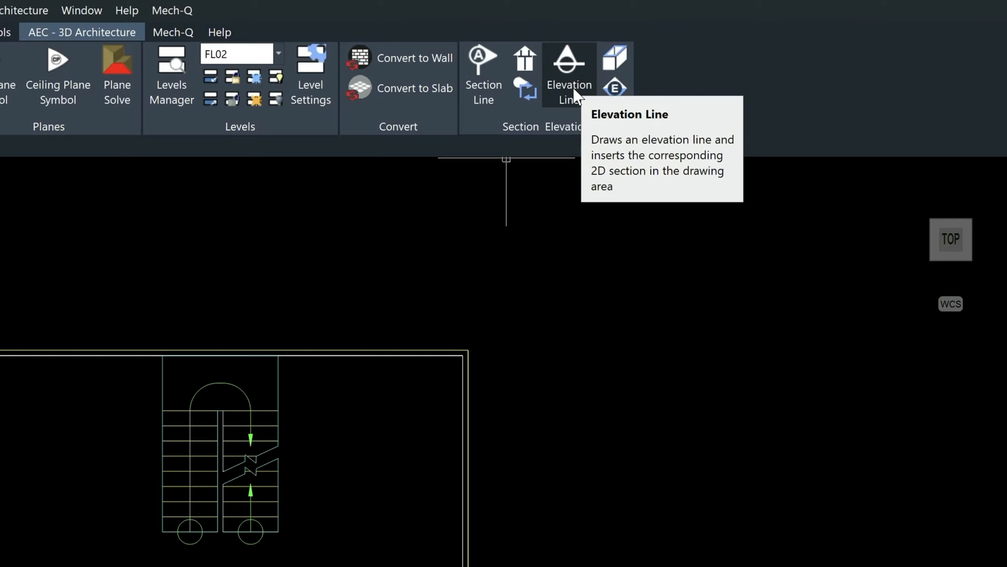
{"action": "left_click", "coordinate": [580, 94]}
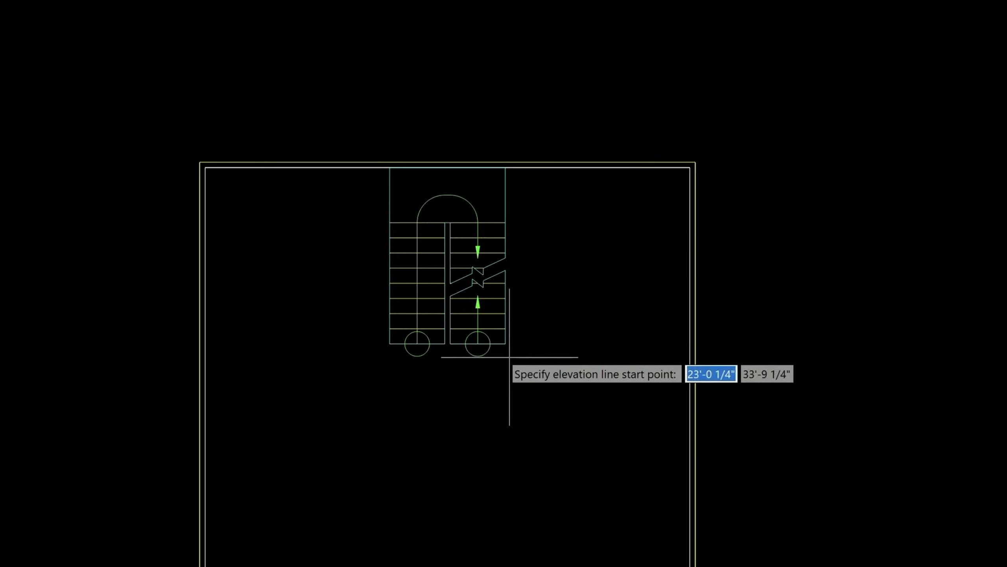
{"action": "left_click", "coordinate": [516, 358]}
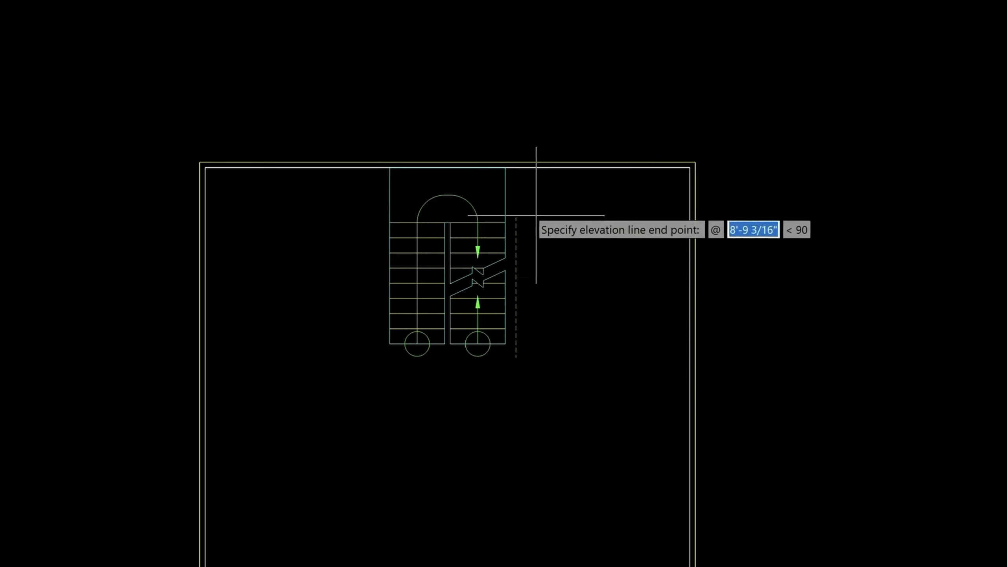
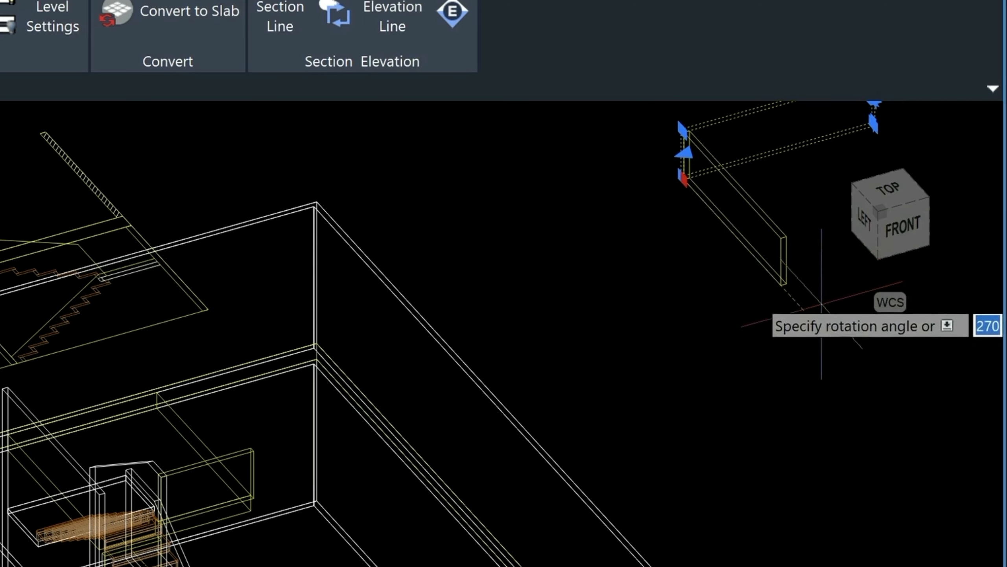
Rotate the selected low wall box to 270 degrees.
{"action": "left_click", "coordinate": [820, 302]}
{"action": "key", "text": "Escape"}
{"action": "scroll", "coordinate": [822, 303], "scroll_direction": "up", "scroll_amount": 2}
{"action": "left_click", "coordinate": [848, 322]}
{"action": "key", "text": "Escape"}
Move the rotated 11'-4" wall box by its lower end corner onto the lower end corner of the front guard wall at the stair opening.
{"action": "left_click", "coordinate": [850, 327]}
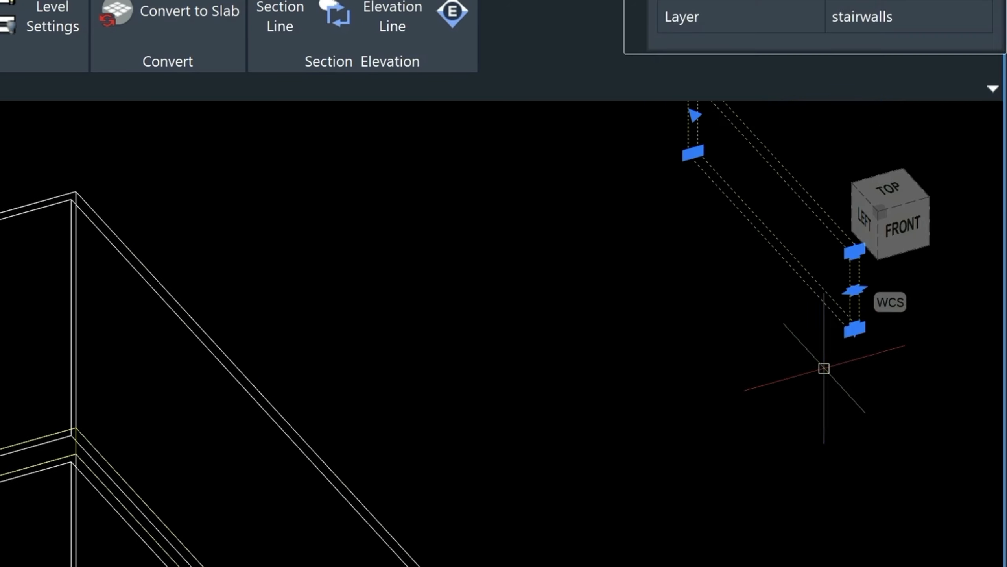
{"action": "left_click", "coordinate": [855, 228]}
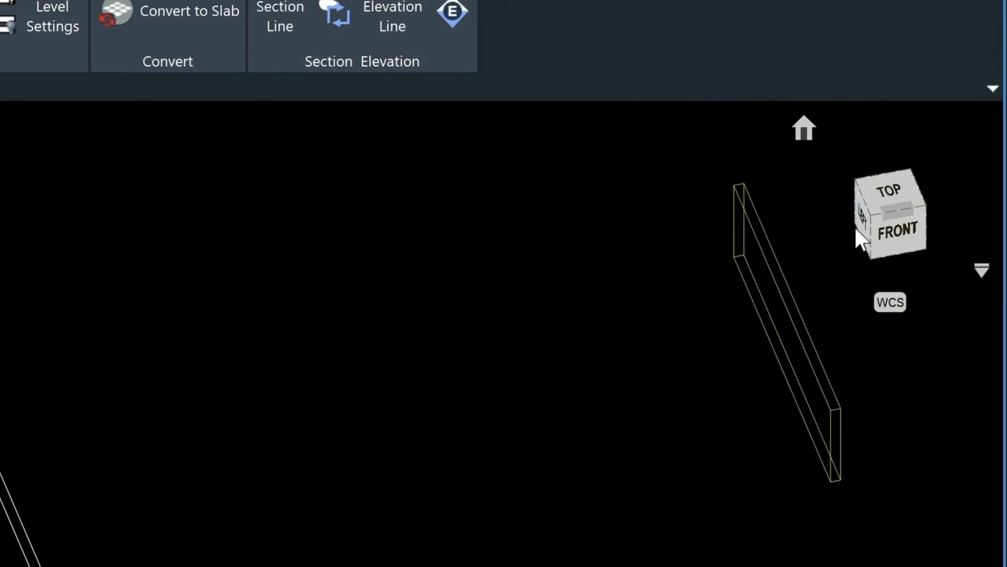
{"action": "left_click_drag", "start_coordinate": [874, 221], "coordinate": [907, 189]}
{"action": "left_click", "coordinate": [963, 179]}
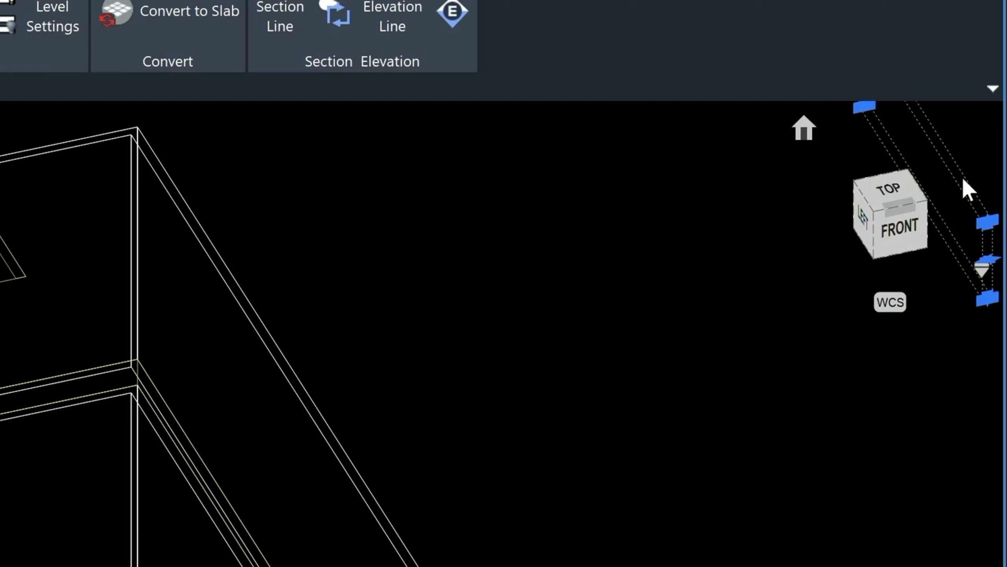
{"action": "middle_click_drag", "start_coordinate": [972, 303], "coordinate": [587, 422]}
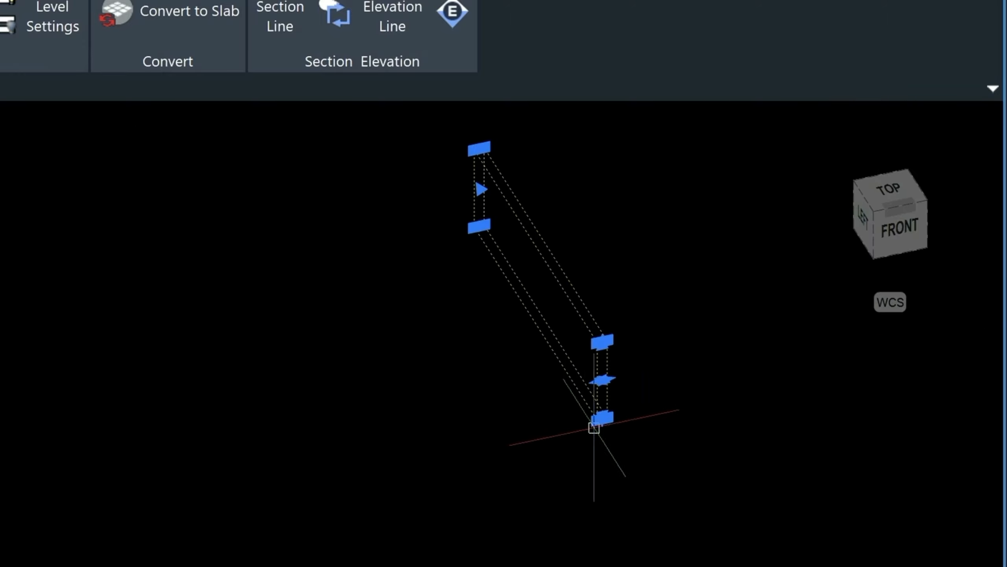
{"action": "left_click", "coordinate": [597, 419]}
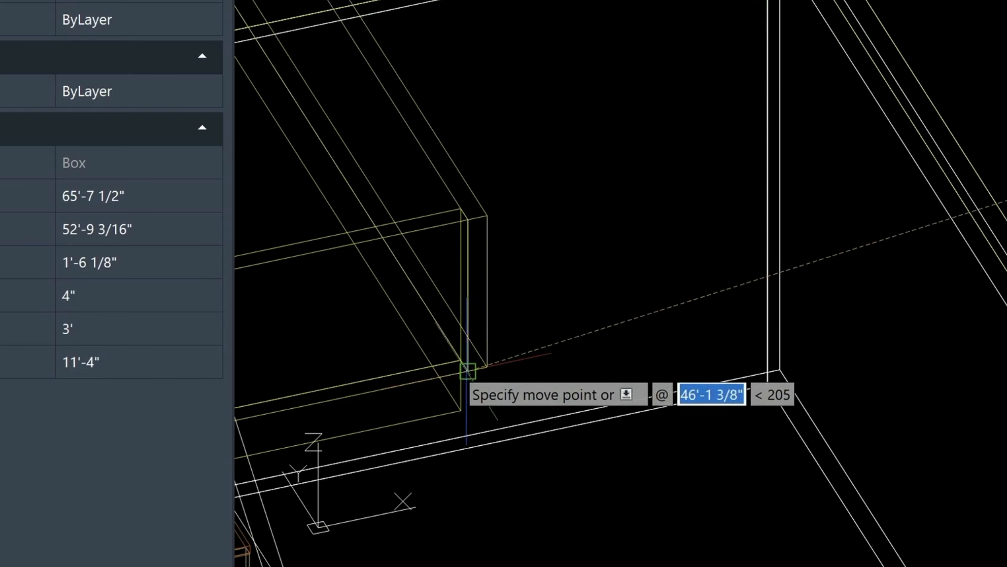
{"action": "left_click", "coordinate": [468, 371]}
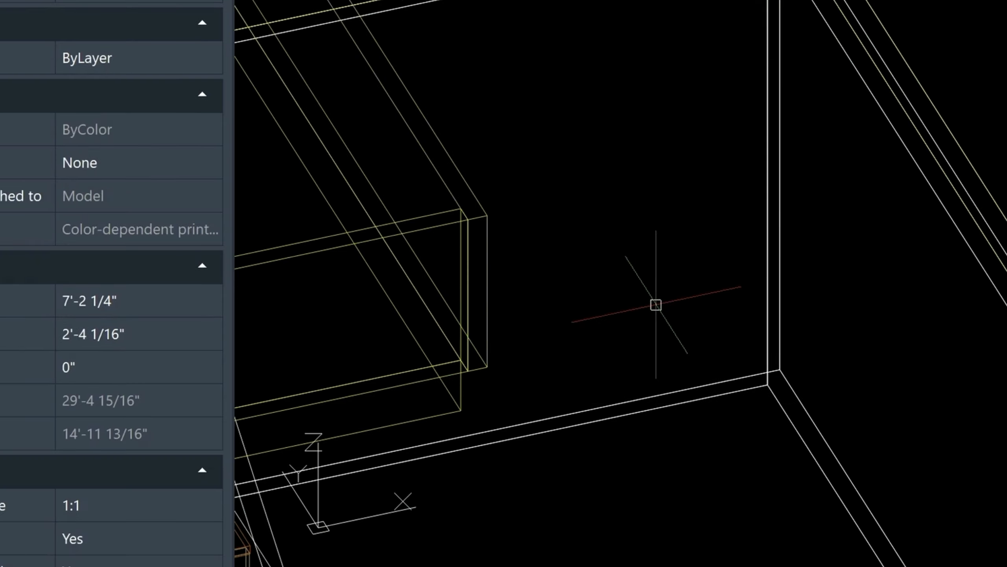
Display the model in the Realistic style and isolate the layer of the white 3D solid wall in the stair opening.
{"action": "middle_click_drag", "start_coordinate": [619, 338], "coordinate": [1005, 52], "text": "shift"}
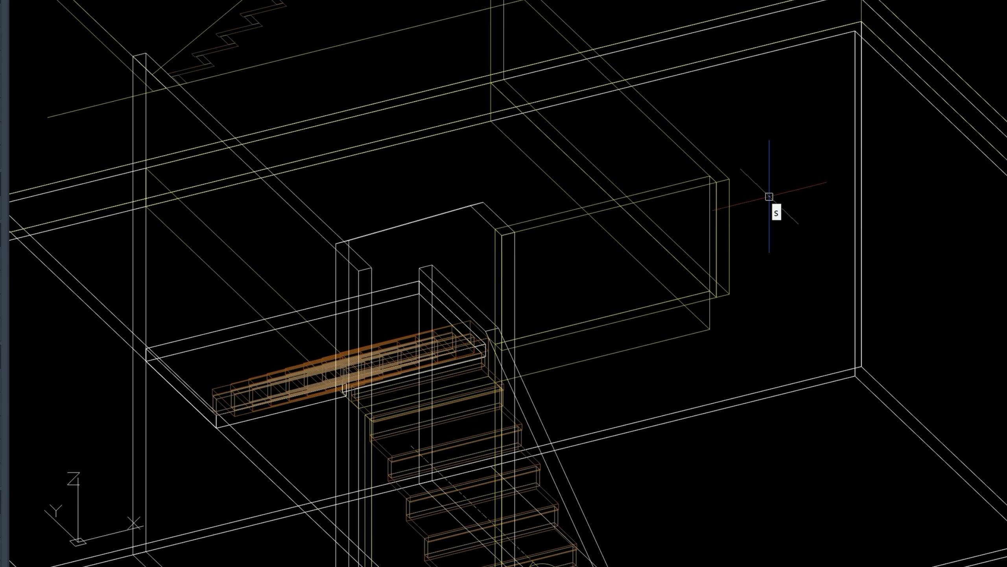
{"action": "key", "text": "Return"}
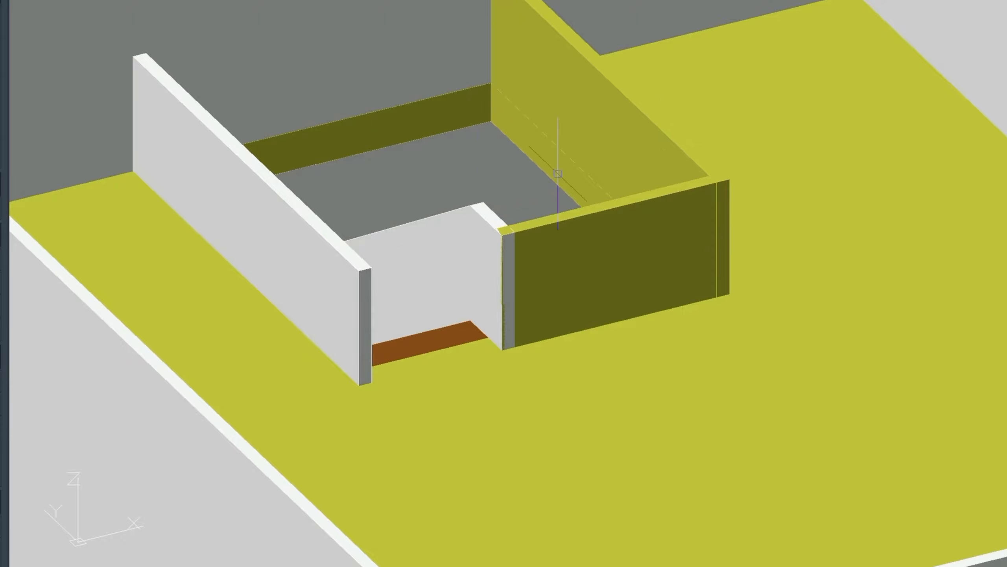
{"action": "left_click", "coordinate": [326, 222]}
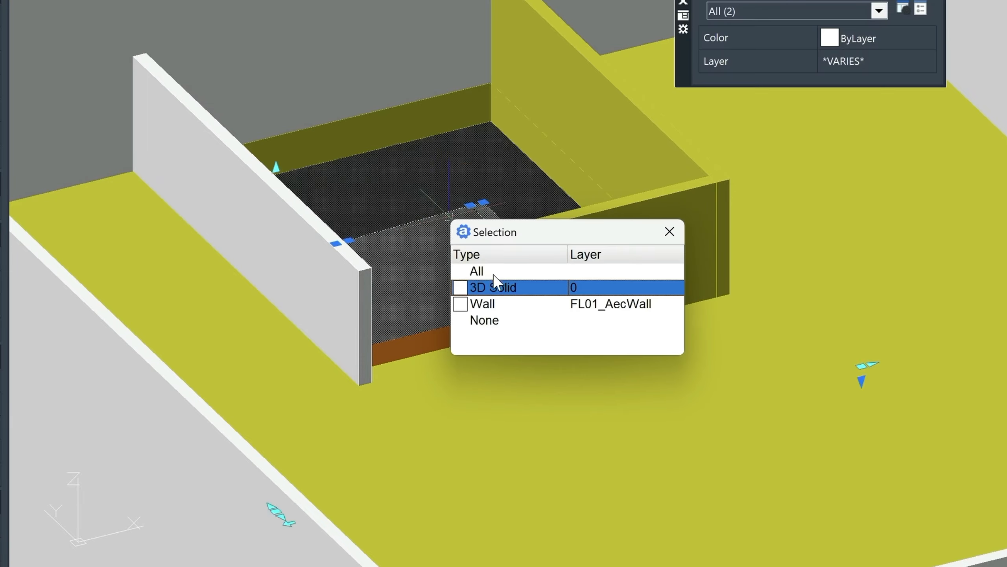
{"action": "left_click", "coordinate": [493, 285]}
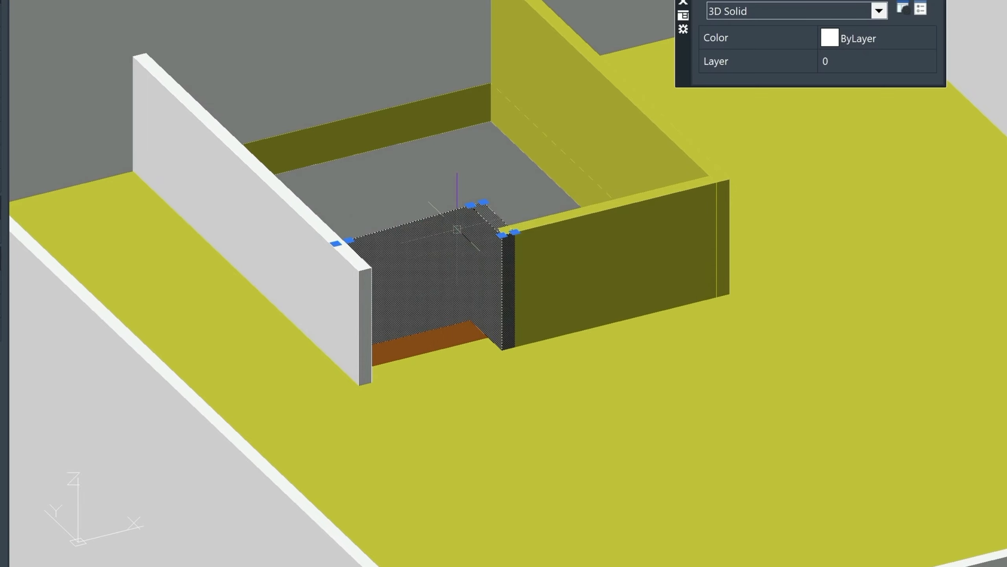
{"action": "key", "text": "BackSpace"}
{"action": "type", "text": "yis"}
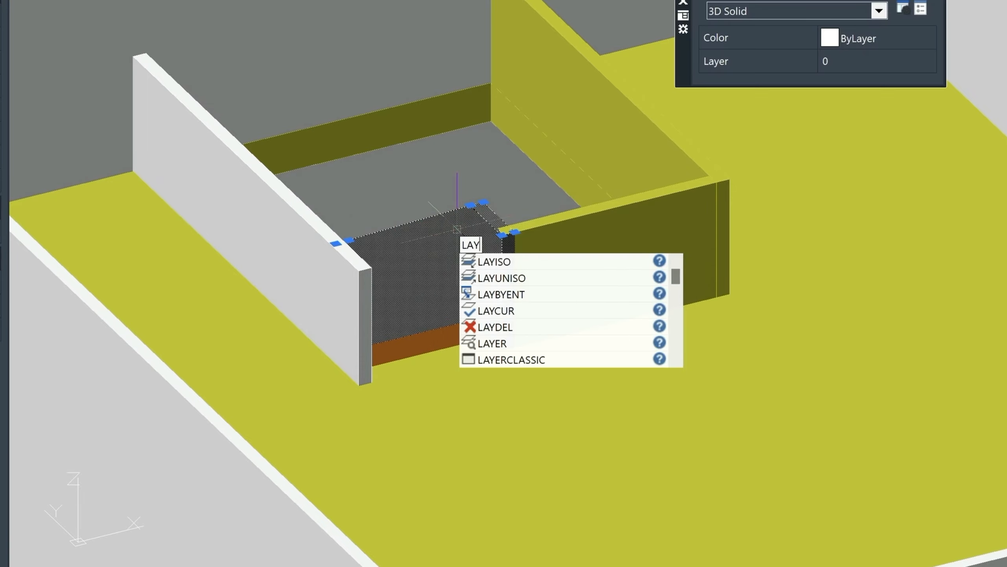
{"action": "key", "text": "Return"}
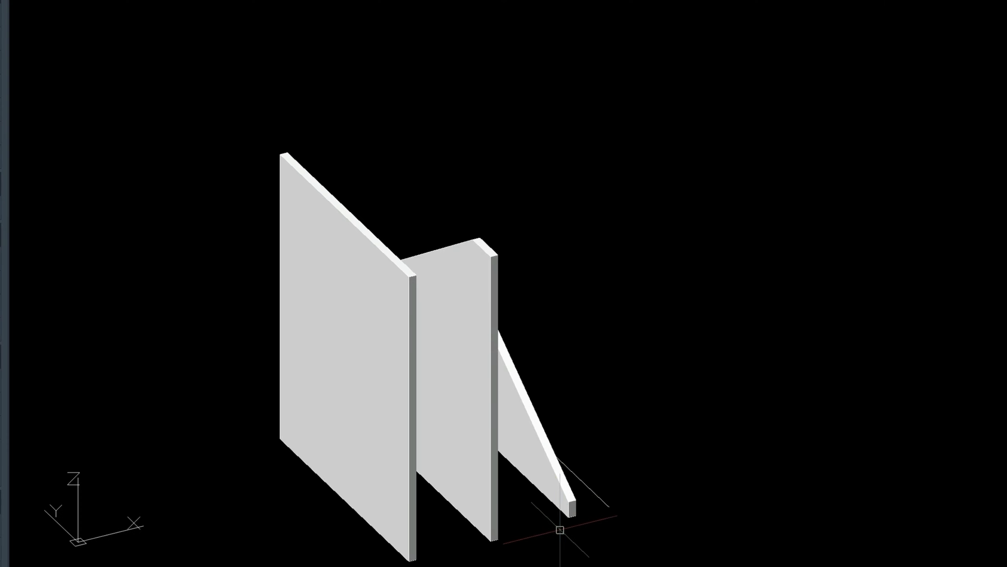
Assign the four isolated wall solids to the stairwalls layer.
{"action": "left_click", "coordinate": [574, 534]}
{"action": "left_click", "coordinate": [376, 483]}
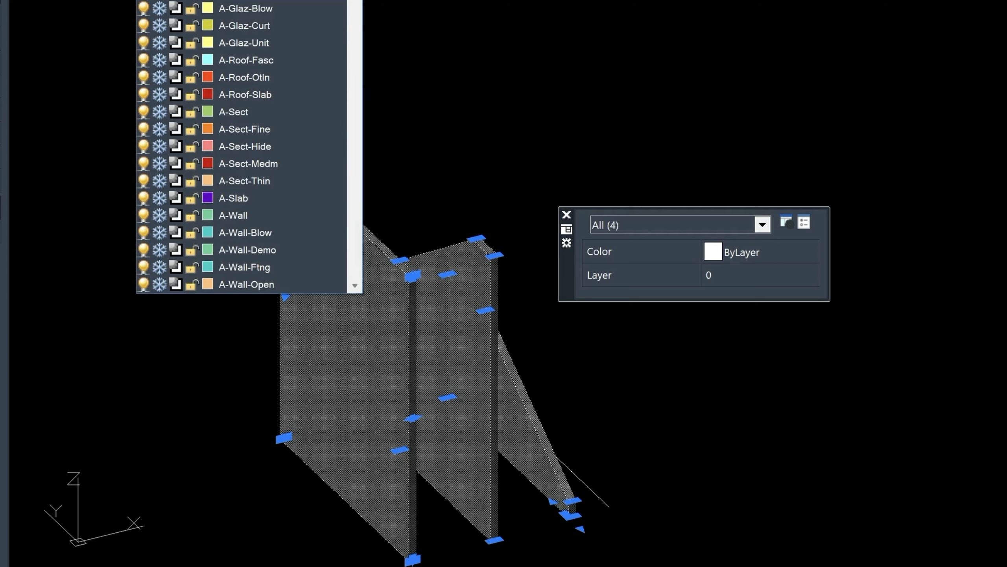
{"action": "scroll", "coordinate": [387, 209], "scroll_direction": "down", "scroll_amount": 15}
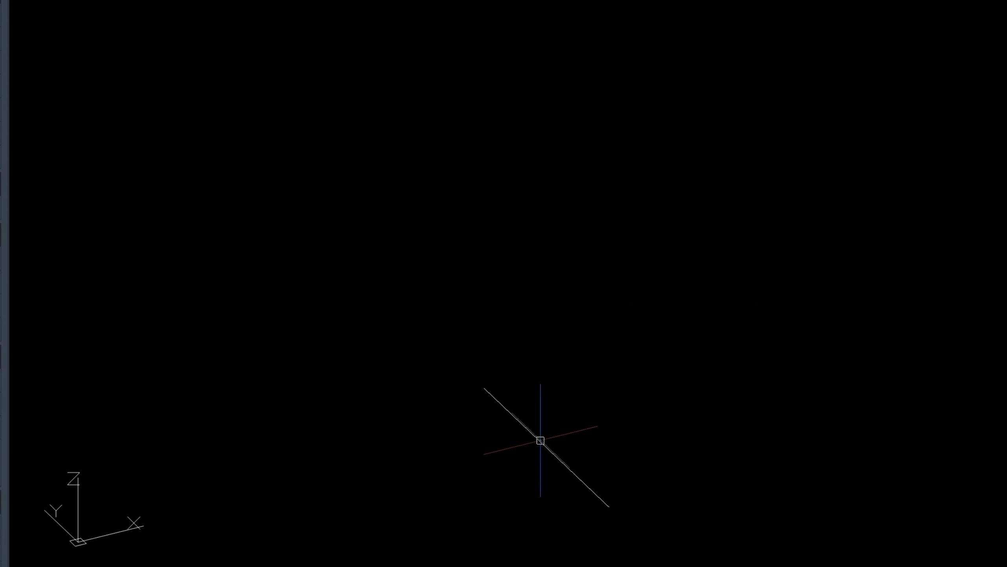
Erase the leftover line on layer 0 and restore the isolated layers with LAYUNISO.
{"action": "left_click", "coordinate": [540, 441]}
{"action": "type", "text": "e"}
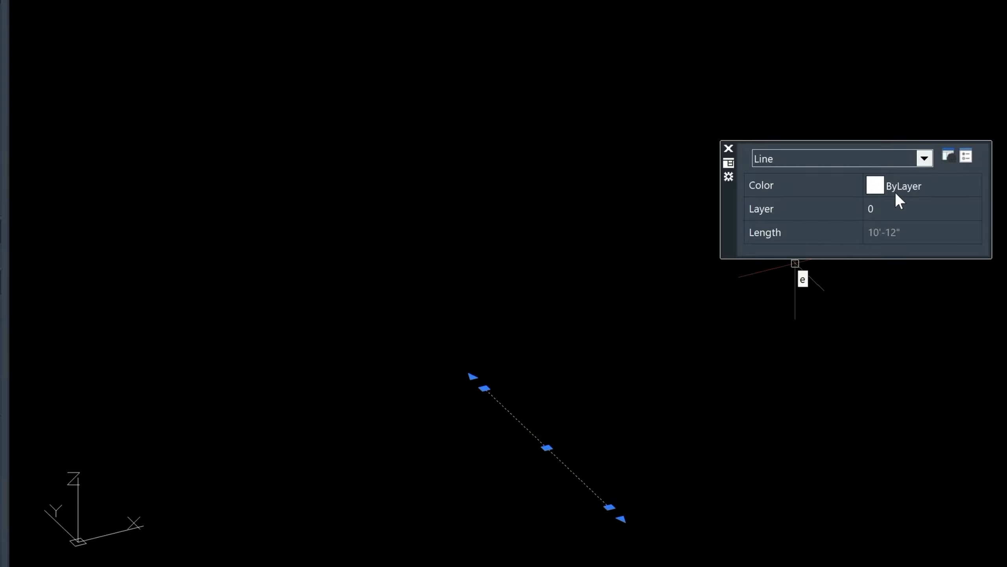
{"action": "key", "text": "Escape"}
{"action": "key", "text": "Escape"}
{"action": "type", "text": "LAY"}
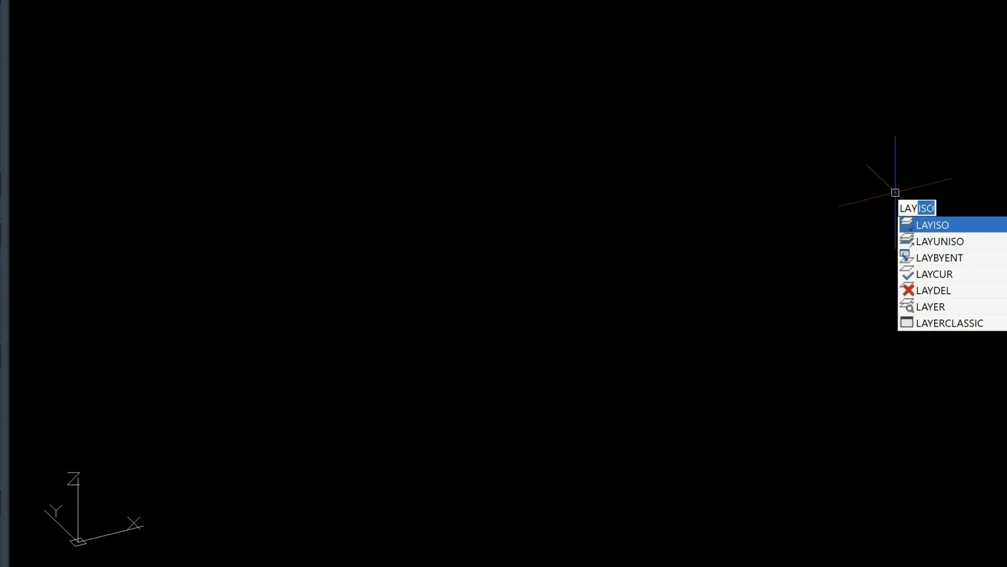
{"action": "type", "text": "UN"}
{"action": "key", "text": "Return"}
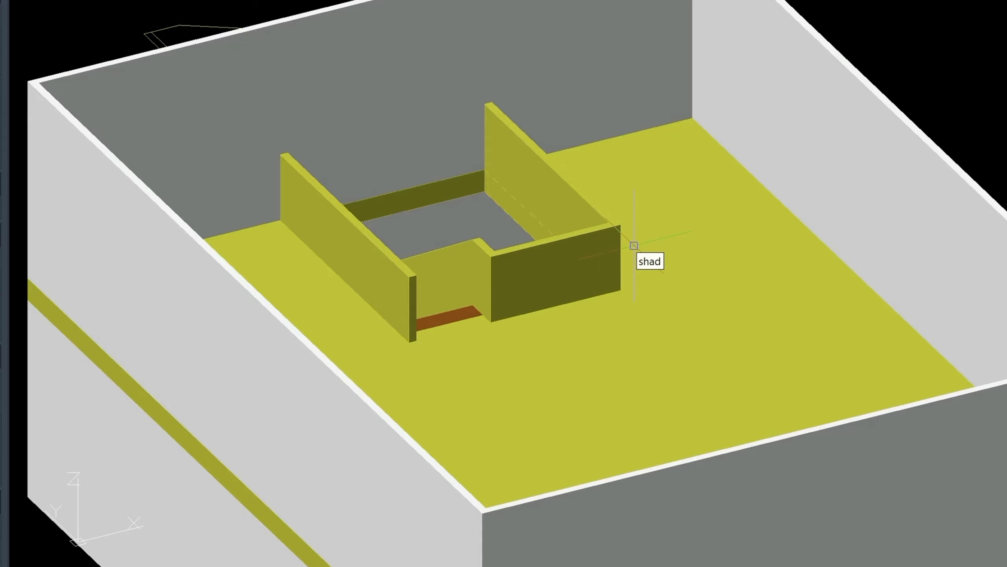
Set the model's shade mode to 2DWireframe.
{"action": "type", "text": "shad"}
{"action": "key", "text": "Down"}
{"action": "key", "text": "Return"}
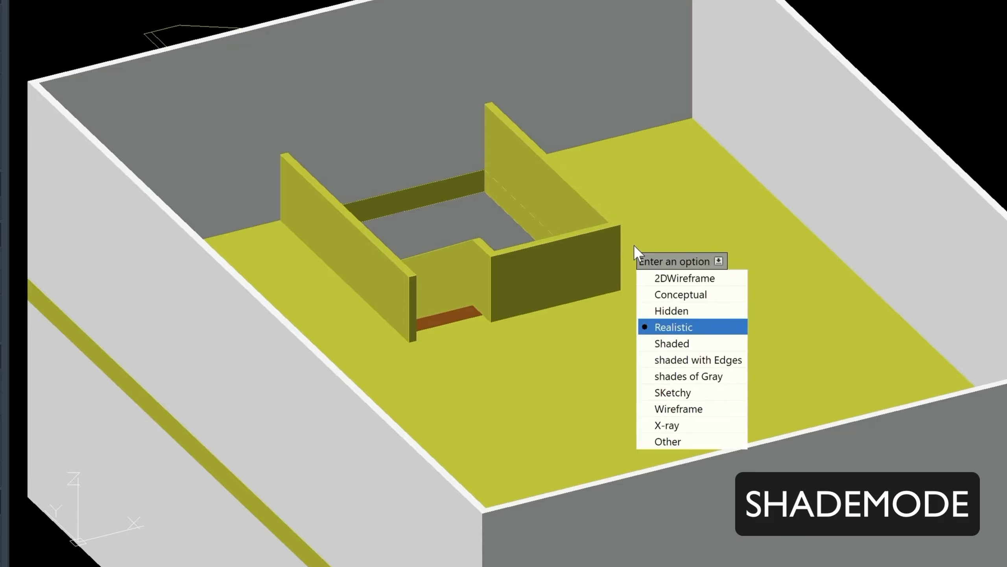
{"action": "key", "text": "Up"}
{"action": "key", "text": "Up"}
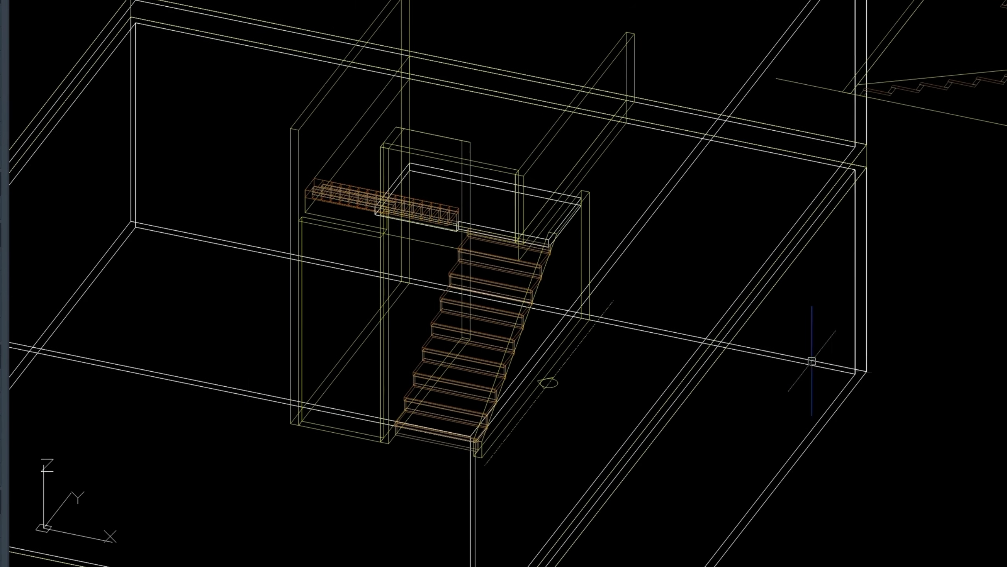
Draw a 3D polyline along the stair wall's top centreline, through the midpoints at the foot, the slope's upper end and the far end.
{"action": "scroll", "coordinate": [645, 315], "scroll_direction": "up", "scroll_amount": 2}
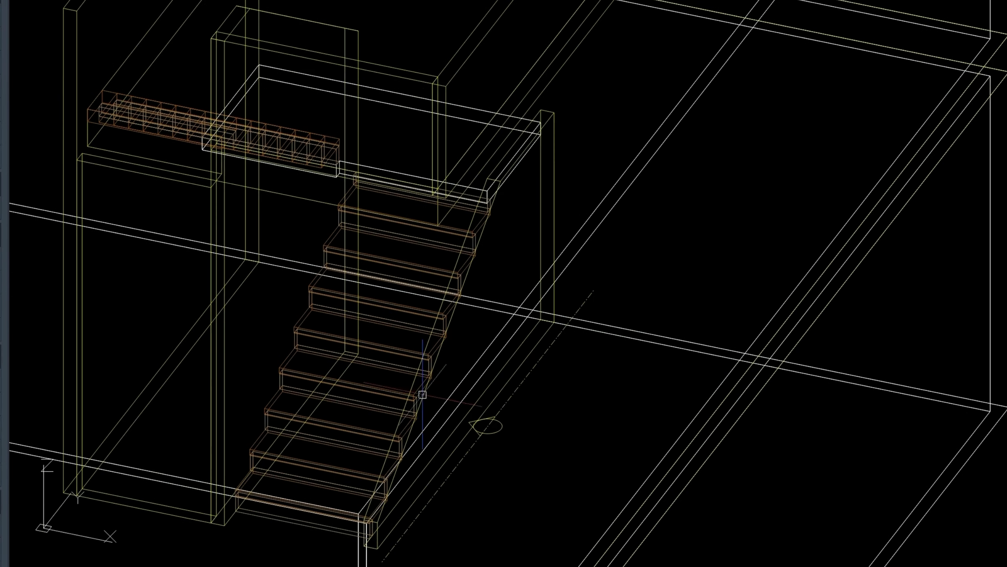
{"action": "middle_click_drag", "start_coordinate": [353, 274], "coordinate": [492, 39], "text": "shift"}
{"action": "scroll", "coordinate": [312, 270], "scroll_direction": "up", "scroll_amount": 3}
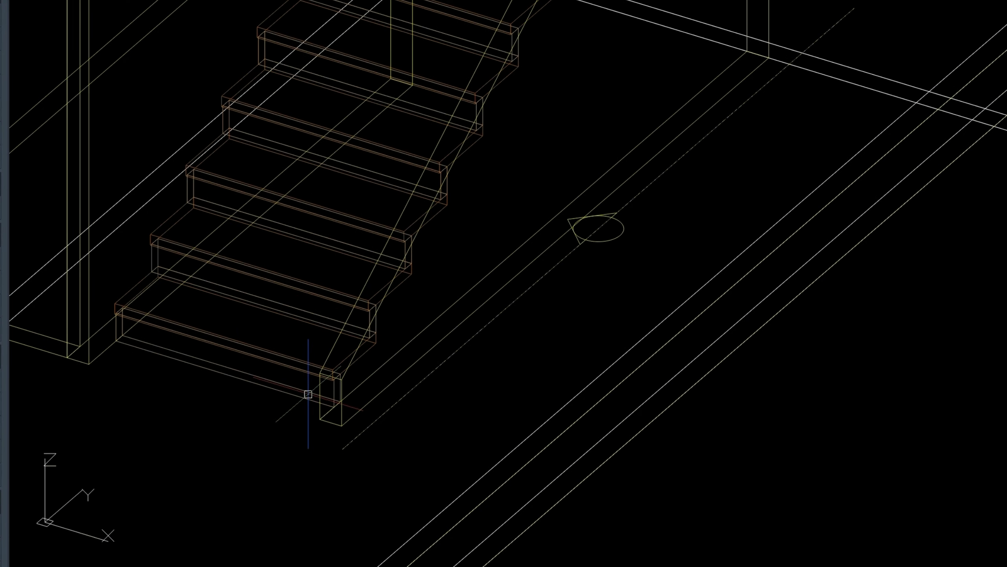
{"action": "type", "text": "3dp"}
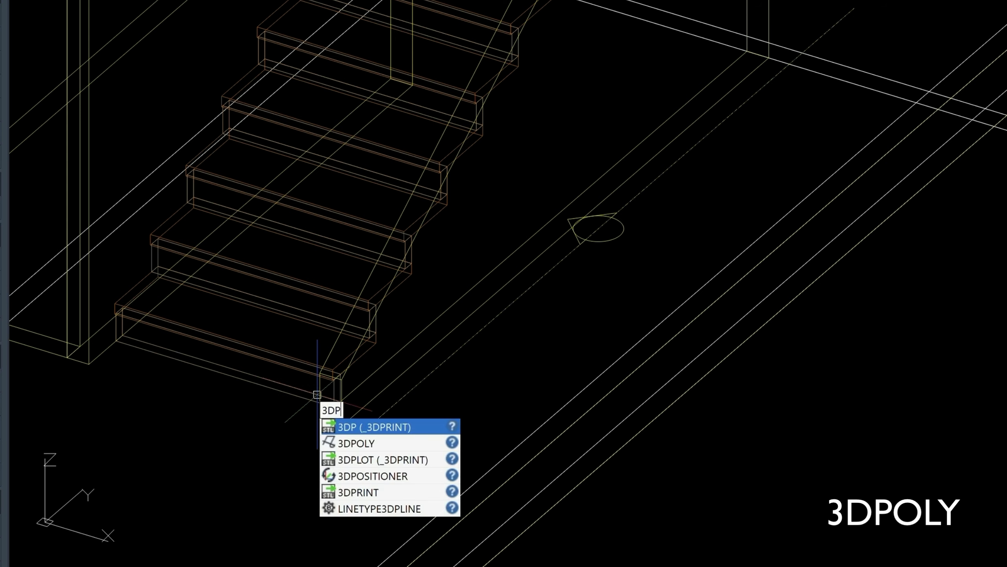
{"action": "key", "text": "Return"}
{"action": "scroll", "coordinate": [317, 393], "scroll_direction": "up", "scroll_amount": 5}
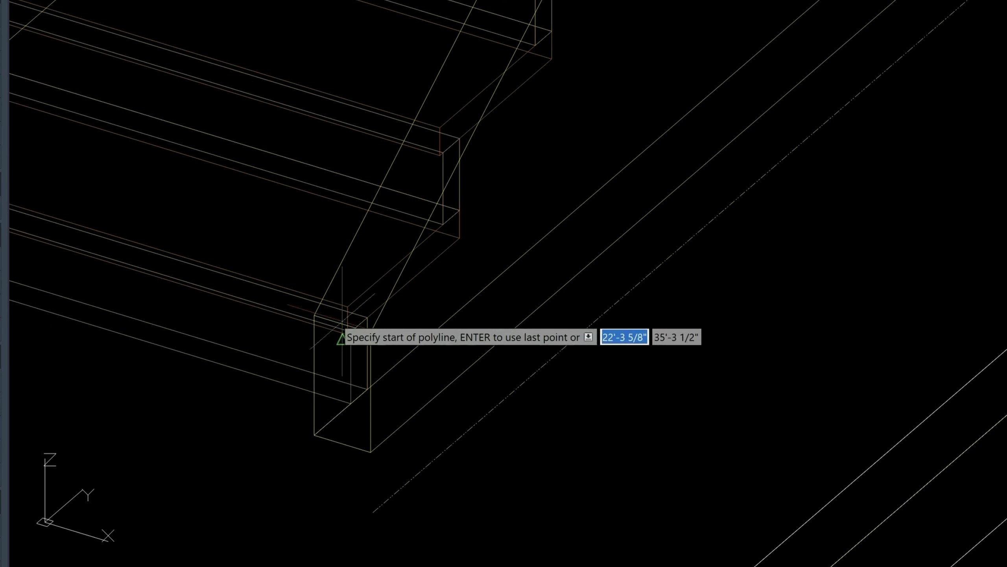
{"action": "left_click", "coordinate": [342, 323]}
{"action": "scroll", "coordinate": [394, 225], "scroll_direction": "down", "scroll_amount": 3}
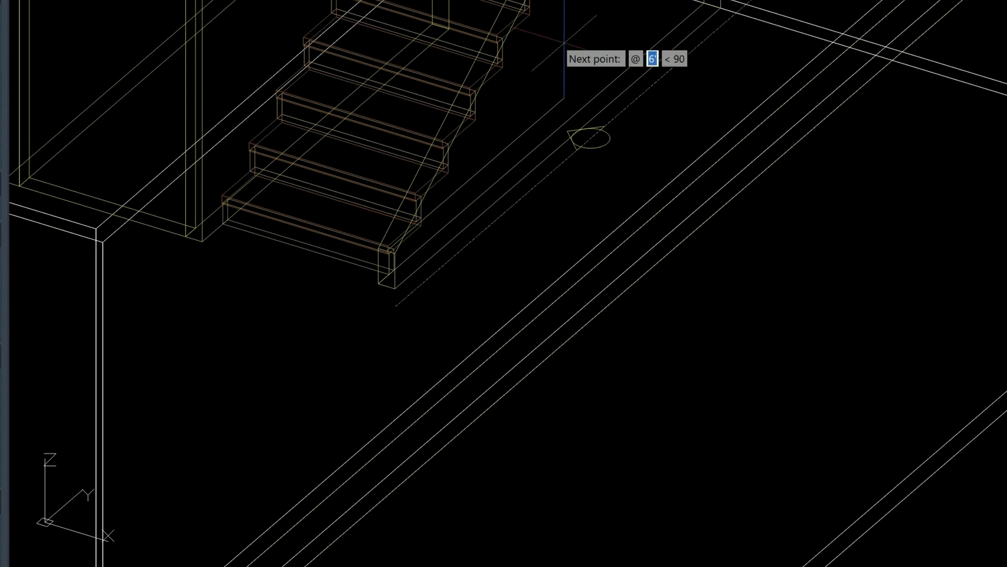
{"action": "scroll", "coordinate": [323, 457], "scroll_direction": "up", "scroll_amount": 5}
{"action": "scroll", "coordinate": [323, 459], "scroll_direction": "down", "scroll_amount": 1}
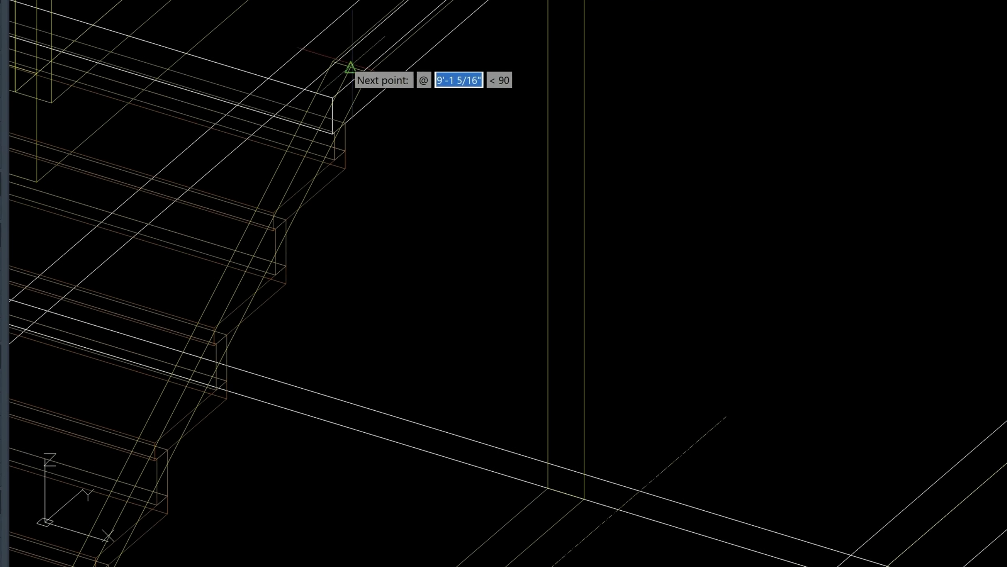
{"action": "left_click", "coordinate": [351, 68]}
{"action": "middle_click_drag", "start_coordinate": [525, 26], "coordinate": [303, 370]}
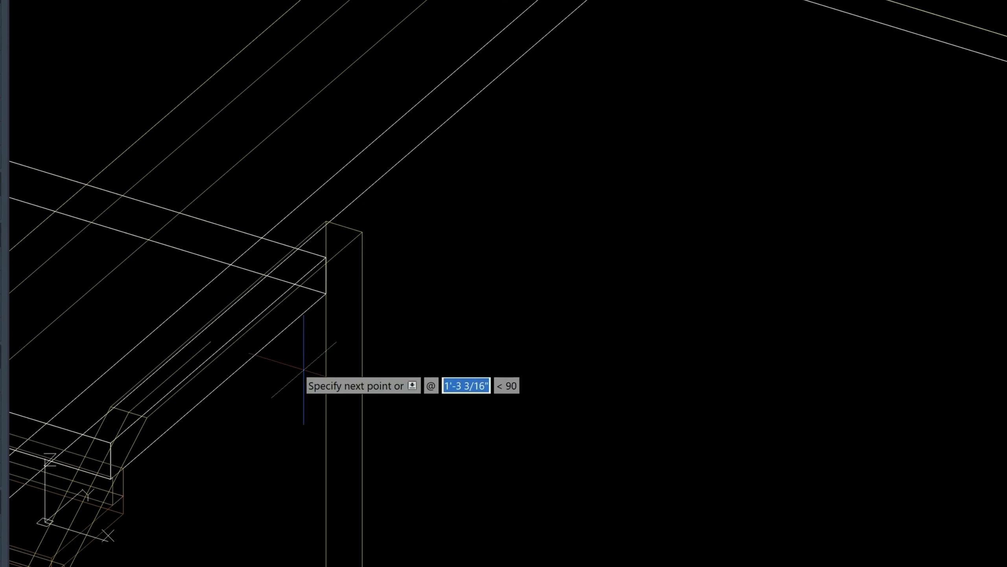
{"action": "left_click", "coordinate": [344, 226]}
{"action": "key", "text": "Return"}
Set a 3-point UCS on the stair wall's sloped top face, with its origin at the lower corner and Y running up the slope.
{"action": "scroll", "coordinate": [253, 345], "scroll_direction": "down", "scroll_amount": 5}
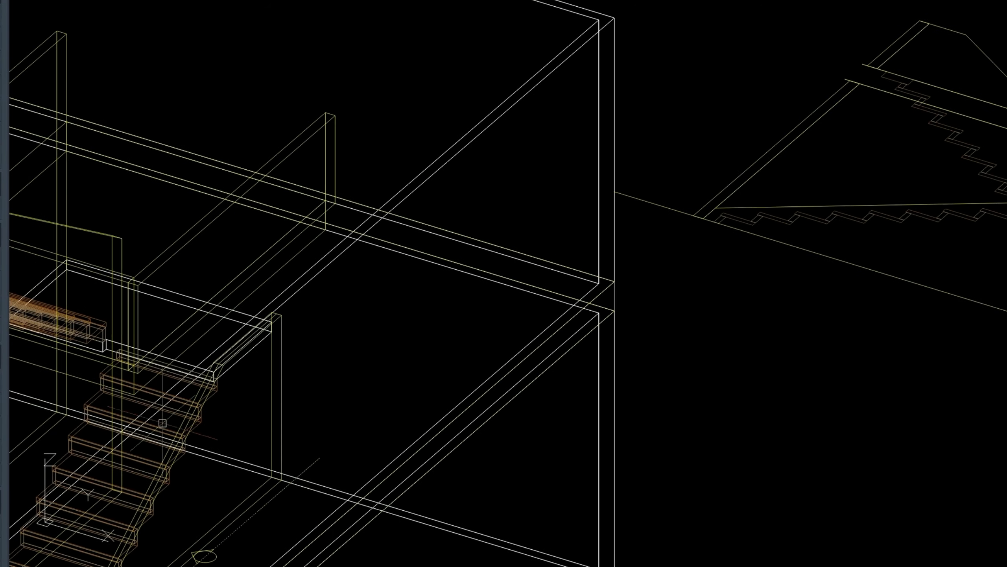
{"action": "middle_click_drag", "start_coordinate": [161, 423], "coordinate": [589, 2]}
{"action": "scroll", "coordinate": [575, 119], "scroll_direction": "up", "scroll_amount": 6}
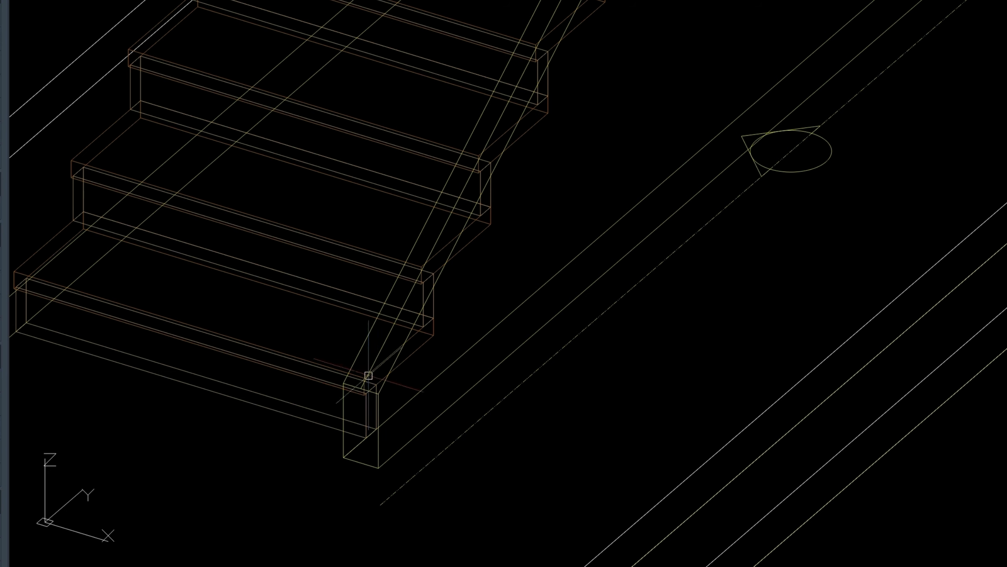
{"action": "scroll", "coordinate": [378, 362], "scroll_direction": "up", "scroll_amount": 3}
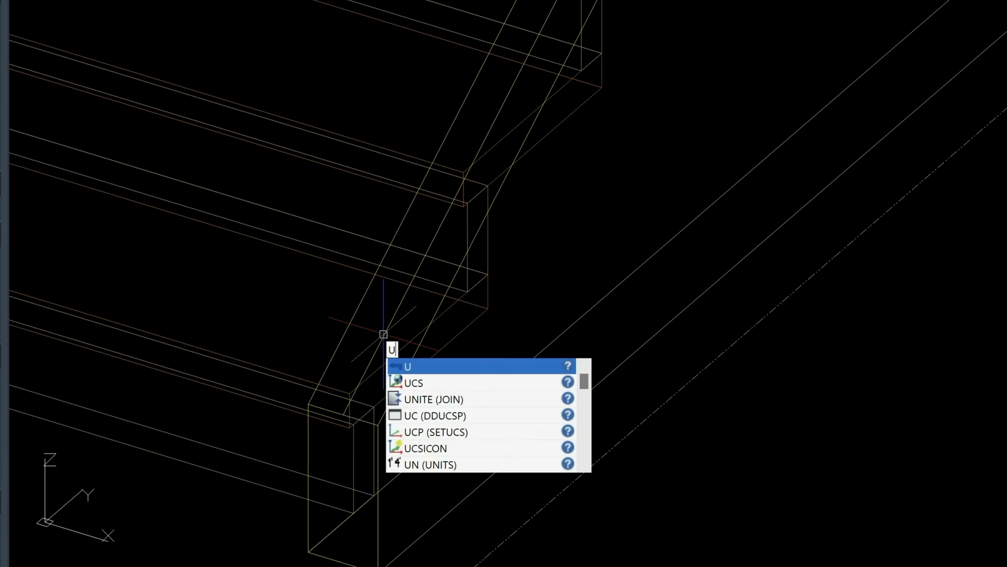
{"action": "type", "text": "cs"}
{"action": "key", "text": "Return"}
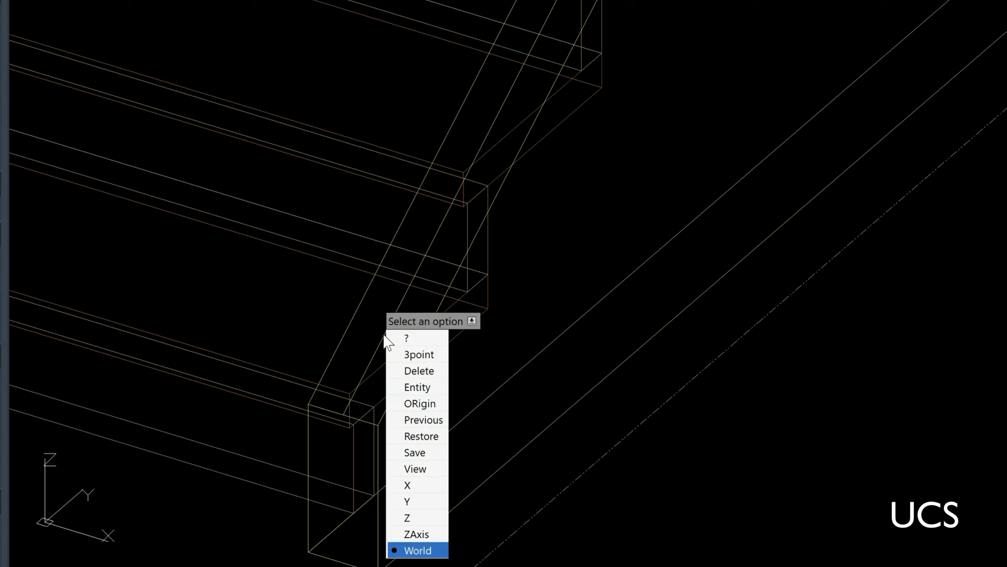
{"action": "key", "text": "Return"}
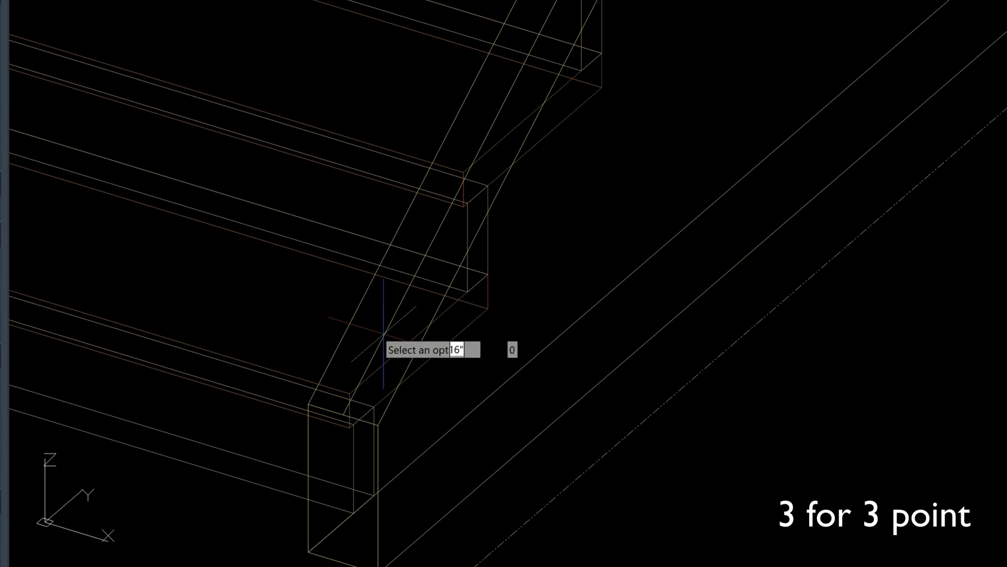
{"action": "left_click", "coordinate": [308, 404]}
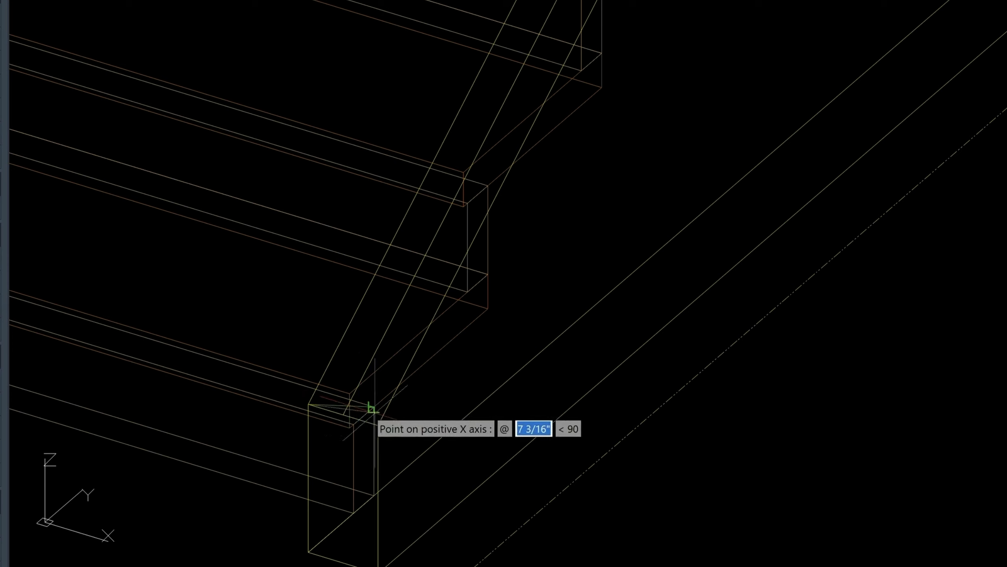
{"action": "left_click", "coordinate": [378, 424]}
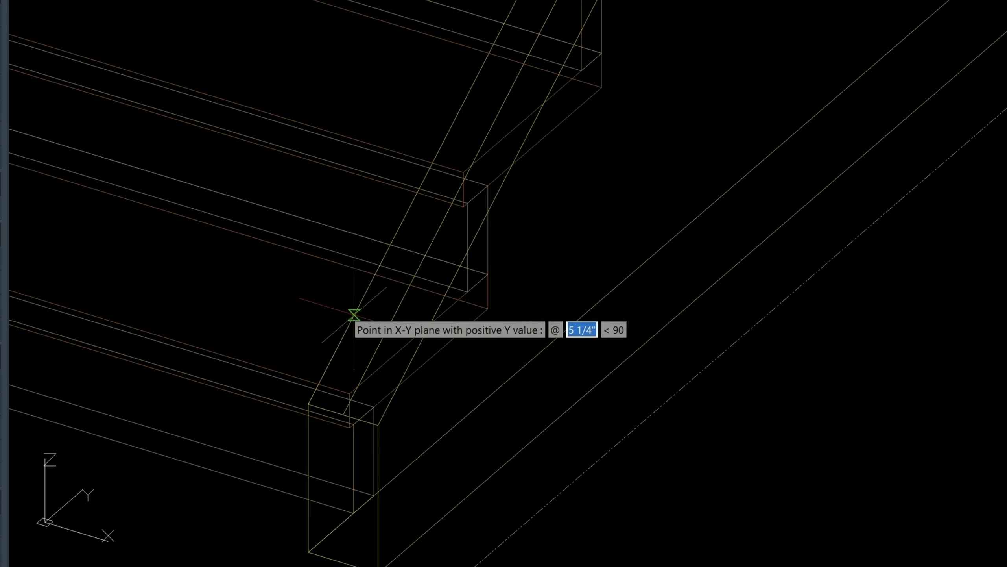
{"action": "left_click", "coordinate": [354, 315]}
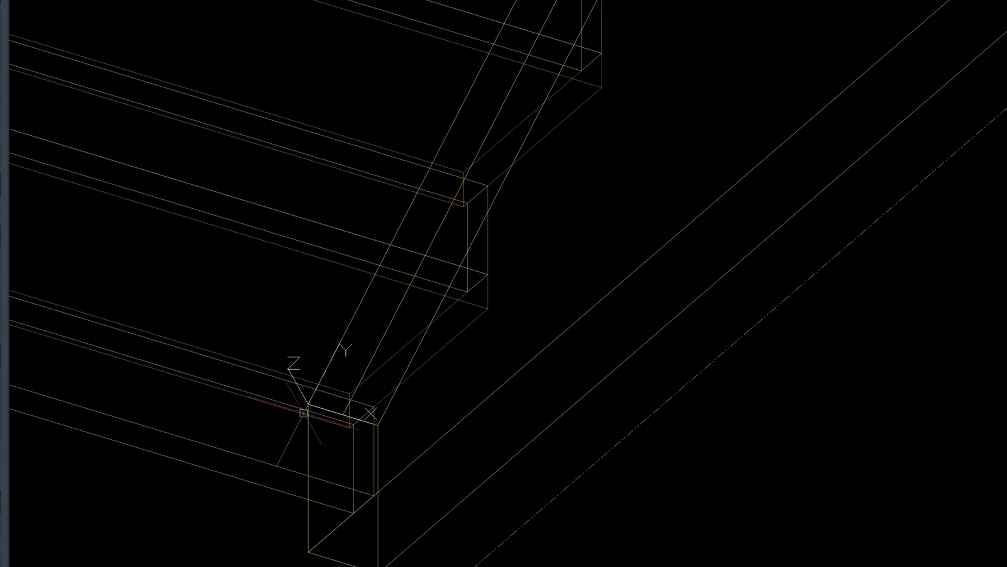
Draw a 4" line across the lower edge of the stair wall's sloped top face.
{"action": "type", "text": "L"}
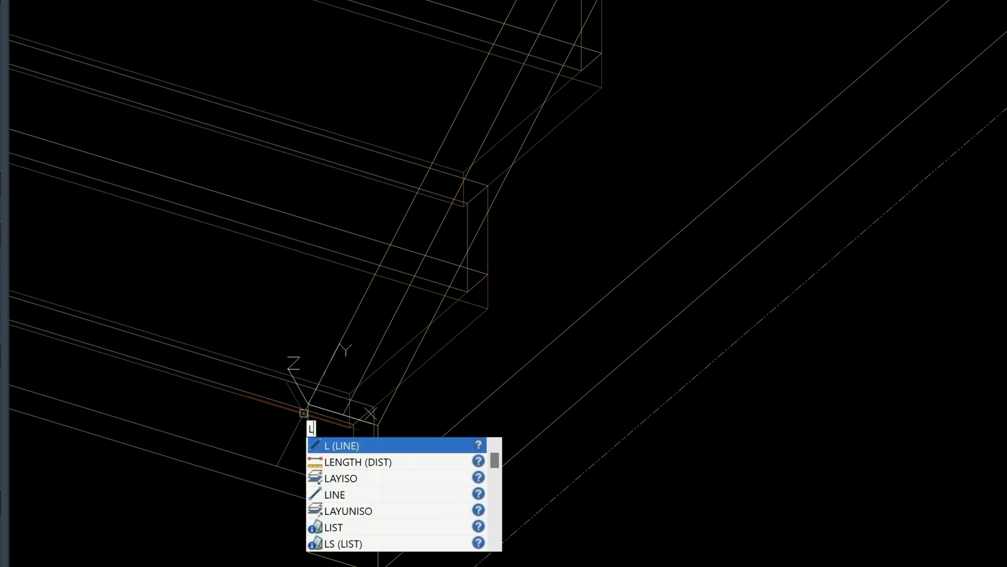
{"action": "key", "text": "Return"}
{"action": "left_click", "coordinate": [308, 405]}
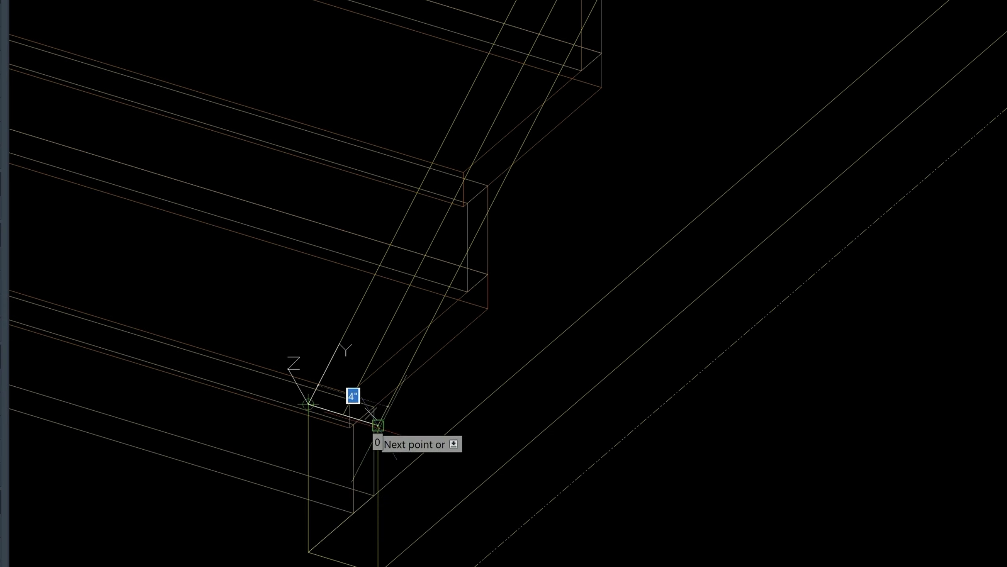
{"action": "key", "text": "Return"}
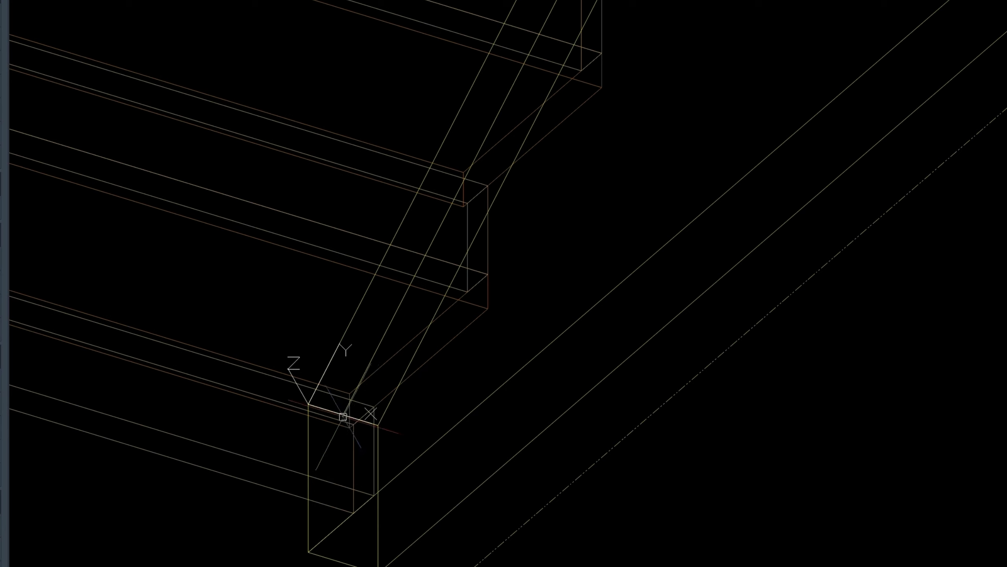
Copy the short edge line 3" up the slope of the stair wall.
{"action": "left_click", "coordinate": [340, 415]}
{"action": "left_click", "coordinate": [382, 483]}
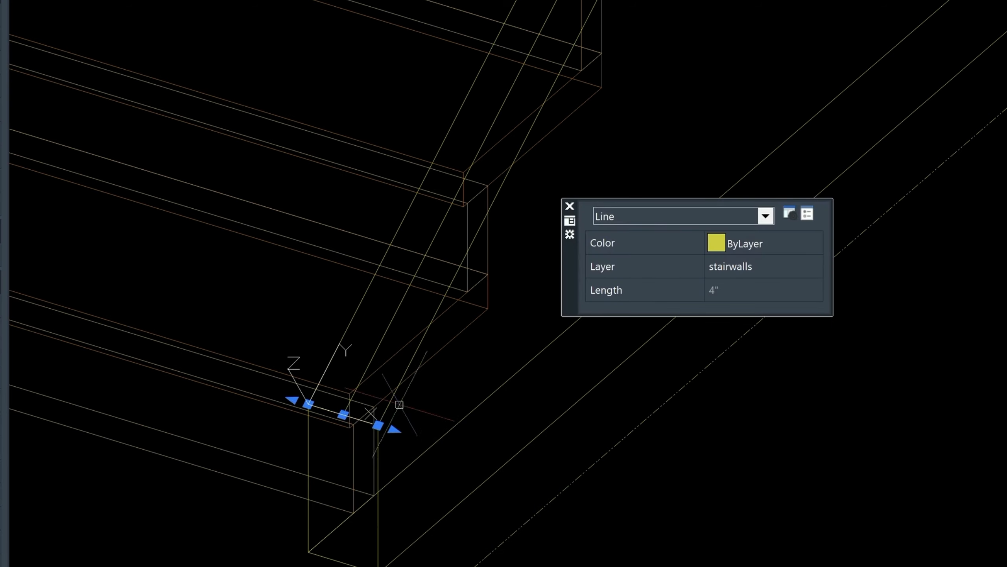
{"action": "type", "text": "co"}
{"action": "key", "text": "Return"}
{"action": "left_click", "coordinate": [425, 414]}
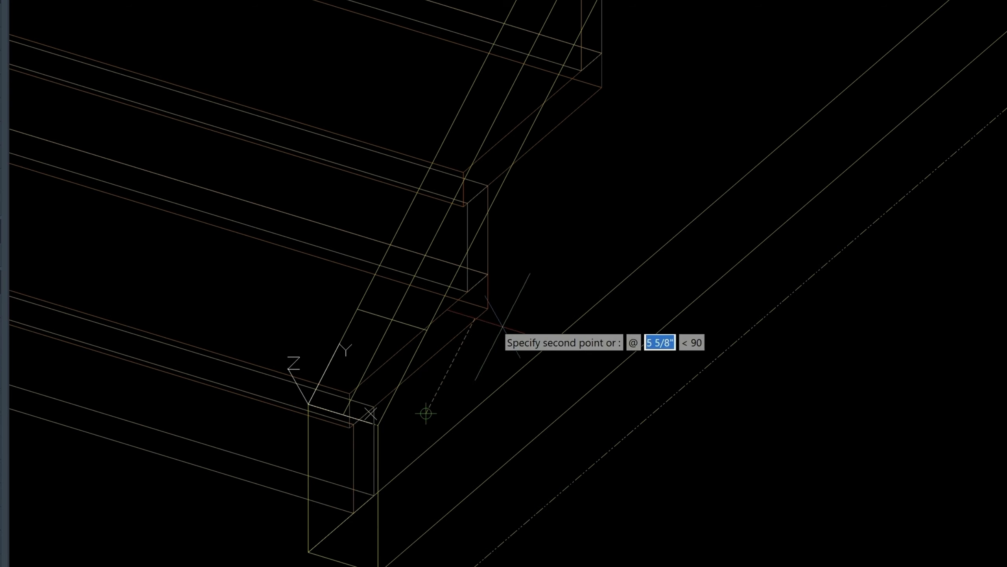
{"action": "type", "text": "3"}
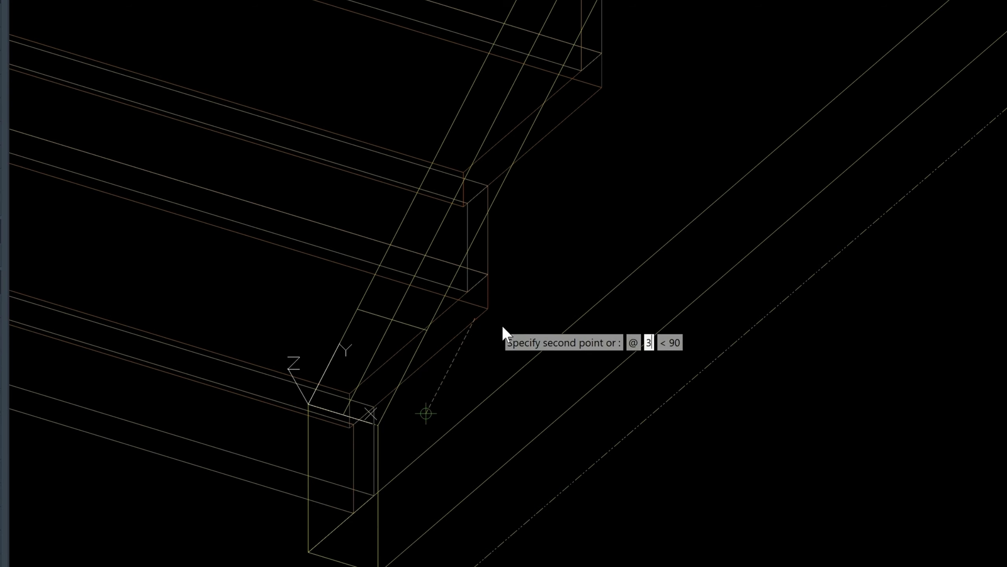
{"action": "key", "text": "Return"}
{"action": "key", "text": "Return"}
Stretch the lower end of the 3D polyline up the slope to meet the copied line perpendicularly.
{"action": "left_click", "coordinate": [342, 414]}
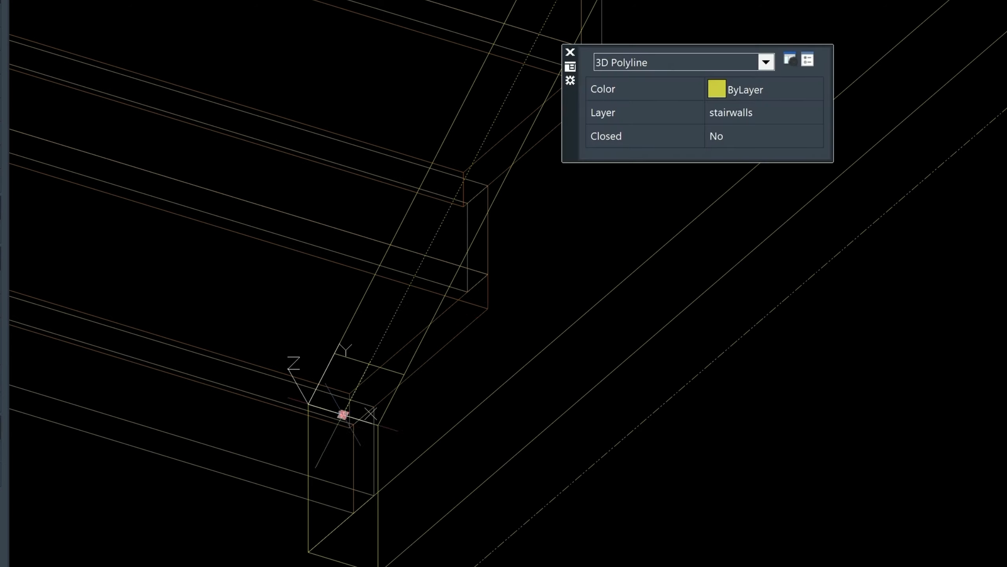
{"action": "left_click", "coordinate": [343, 414]}
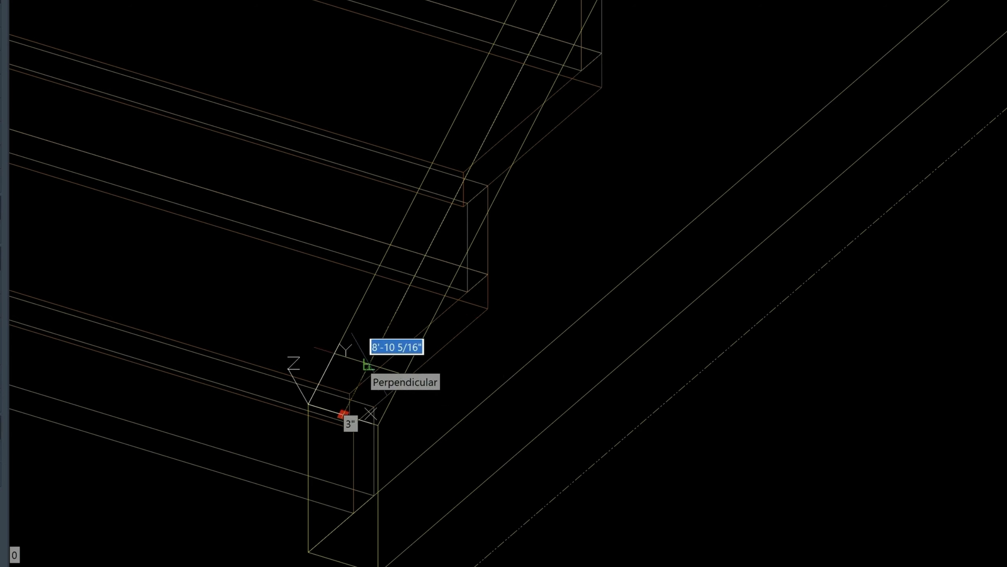
{"action": "left_click", "coordinate": [368, 364]}
{"action": "key", "text": "Escape"}
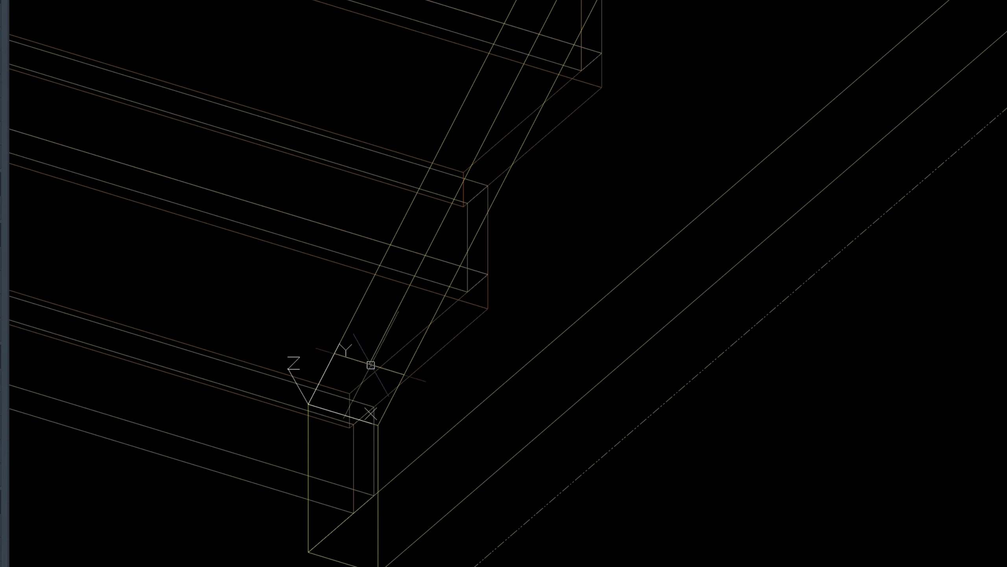
Restore the World UCS.
{"action": "scroll", "coordinate": [371, 365], "scroll_direction": "down", "scroll_amount": 4}
{"action": "scroll", "coordinate": [372, 357], "scroll_direction": "up", "scroll_amount": 4}
{"action": "key", "text": "Return"}
{"action": "key", "text": "Down"}
{"action": "key", "text": "Return"}
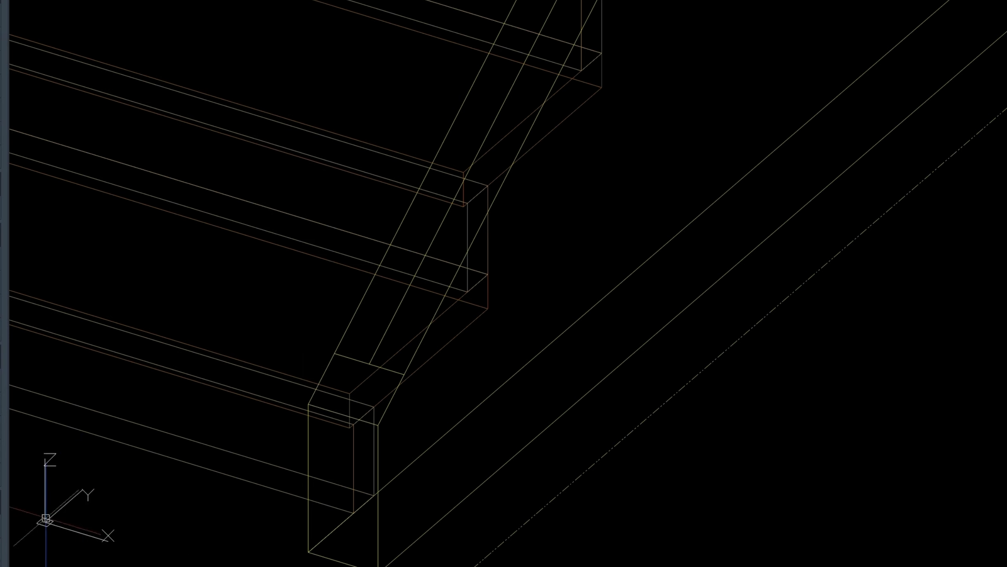
Convert the 3D polyline on the stair wall into a railing using the Standard style.
{"action": "scroll", "coordinate": [217, 433], "scroll_direction": "down", "scroll_amount": 1}
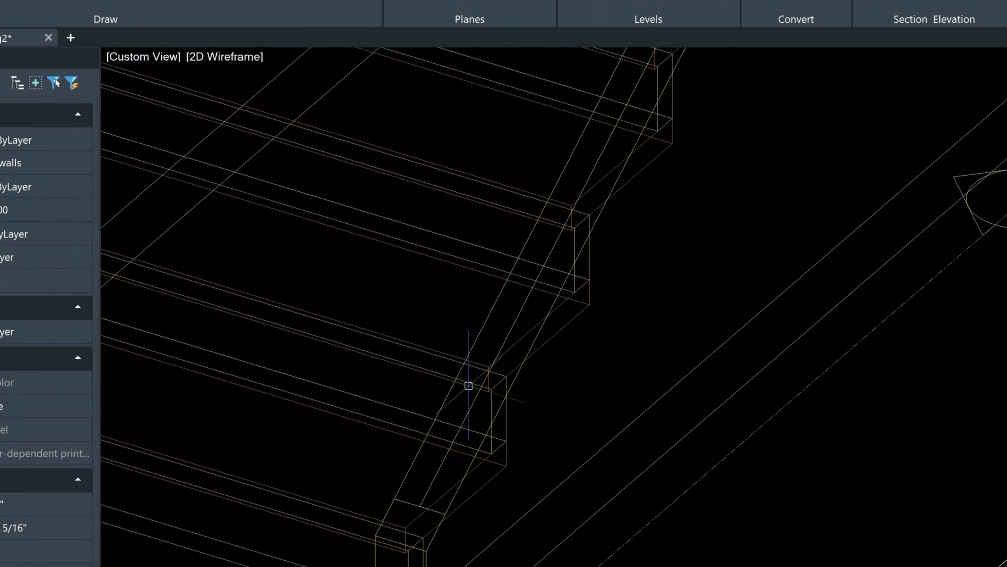
{"action": "middle_click_drag", "start_coordinate": [379, 256], "coordinate": [360, 432]}
{"action": "scroll", "coordinate": [360, 432], "scroll_direction": "down", "scroll_amount": 4}
{"action": "left_click", "coordinate": [285, 100]}
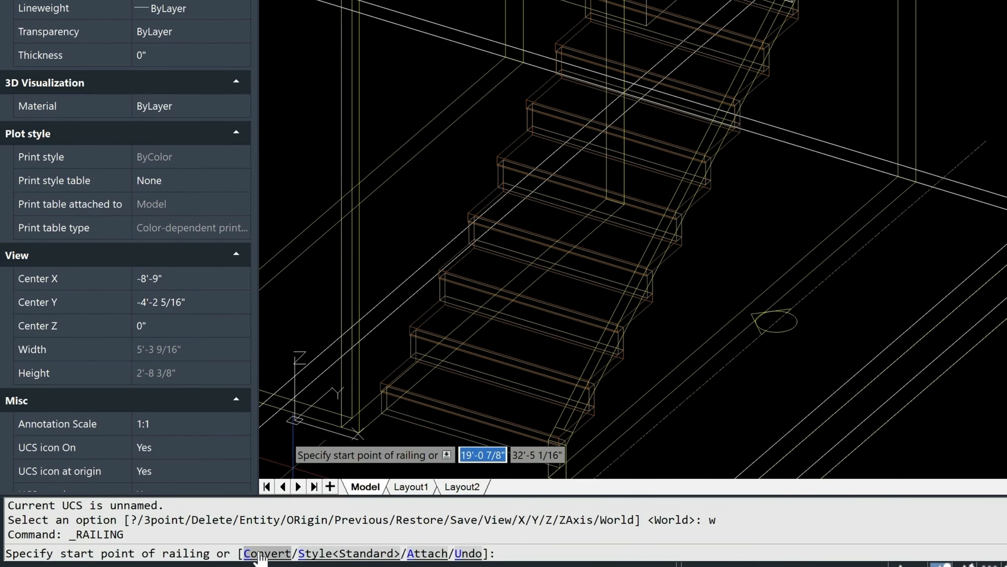
{"action": "left_click", "coordinate": [268, 553]}
{"action": "scroll", "coordinate": [575, 417], "scroll_direction": "up", "scroll_amount": 2}
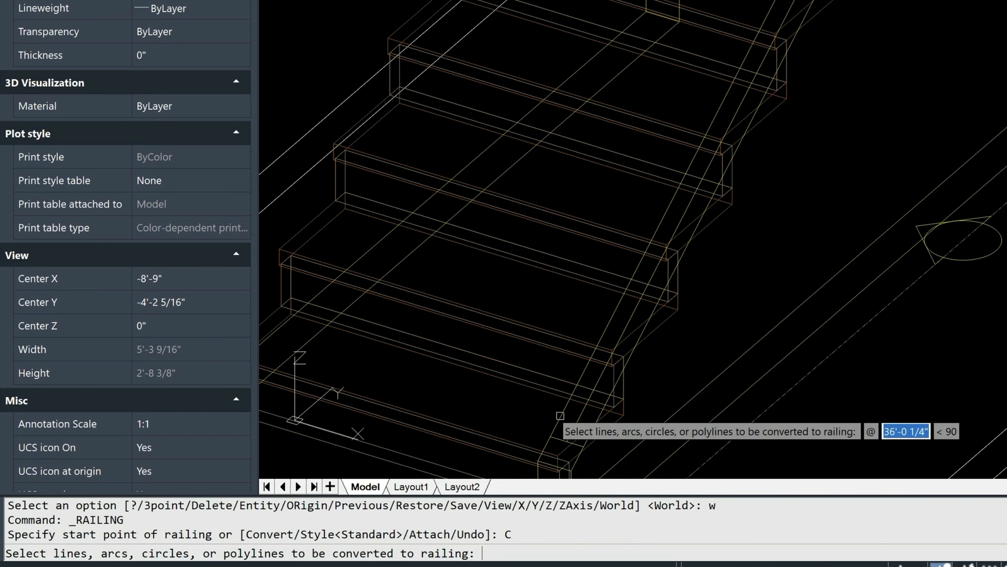
{"action": "left_click", "coordinate": [601, 387]}
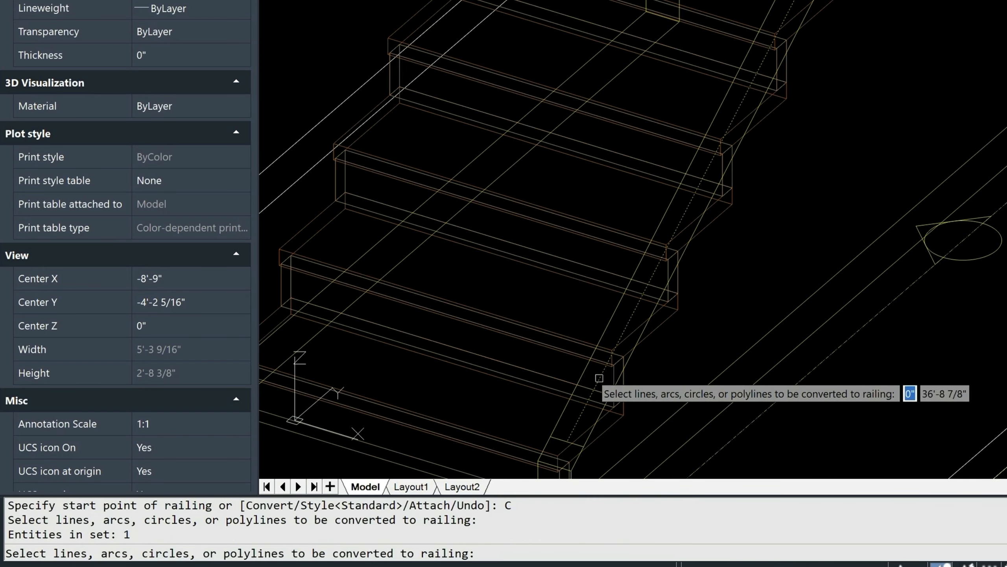
{"action": "key", "text": "Return"}
{"action": "key", "text": "Return"}
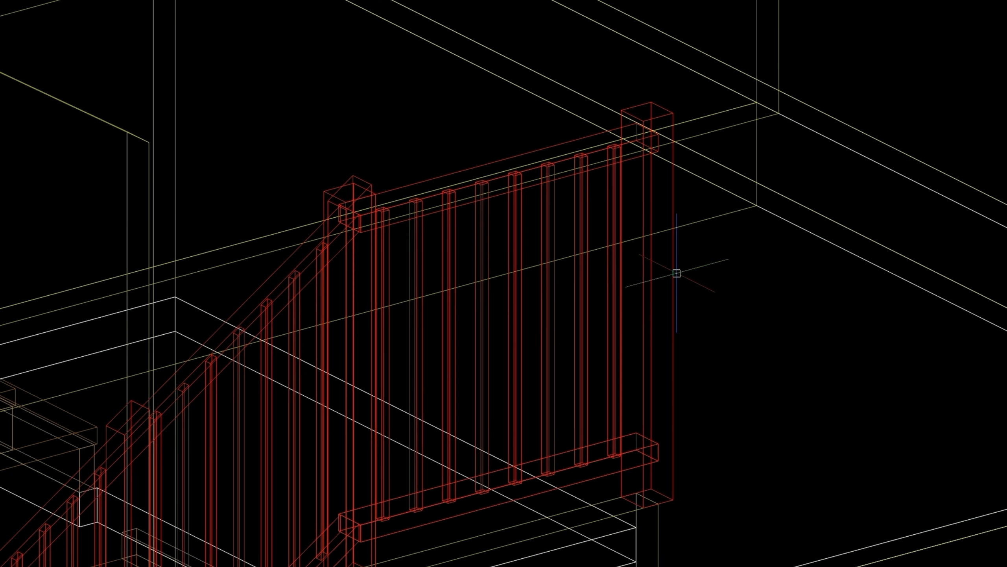
Adjust the end of the landing railing so its end post sits flush with the end of the stair wall.
{"action": "left_click", "coordinate": [671, 271]}
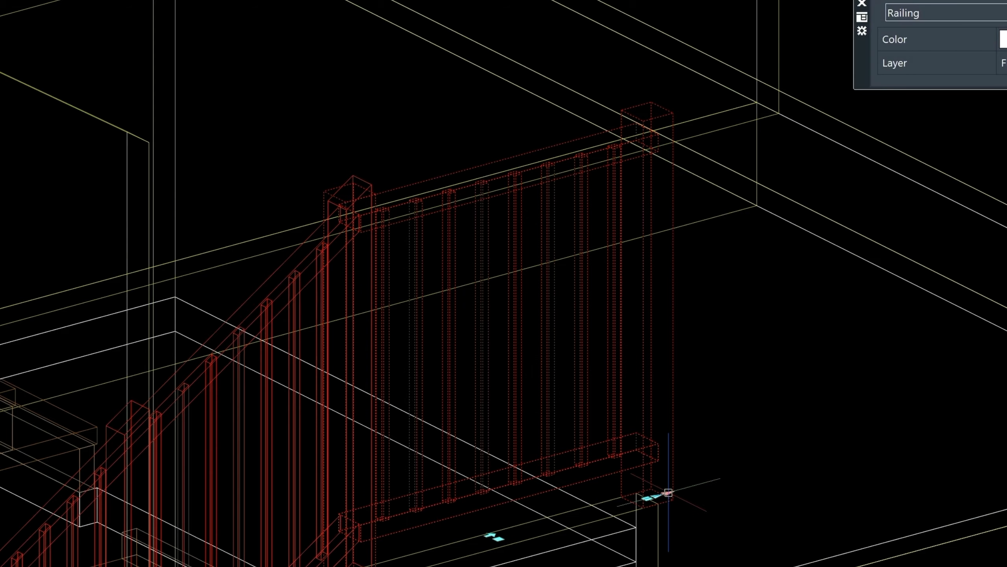
{"action": "left_click", "coordinate": [674, 492]}
{"action": "scroll", "coordinate": [658, 492], "scroll_direction": "up", "scroll_amount": 4}
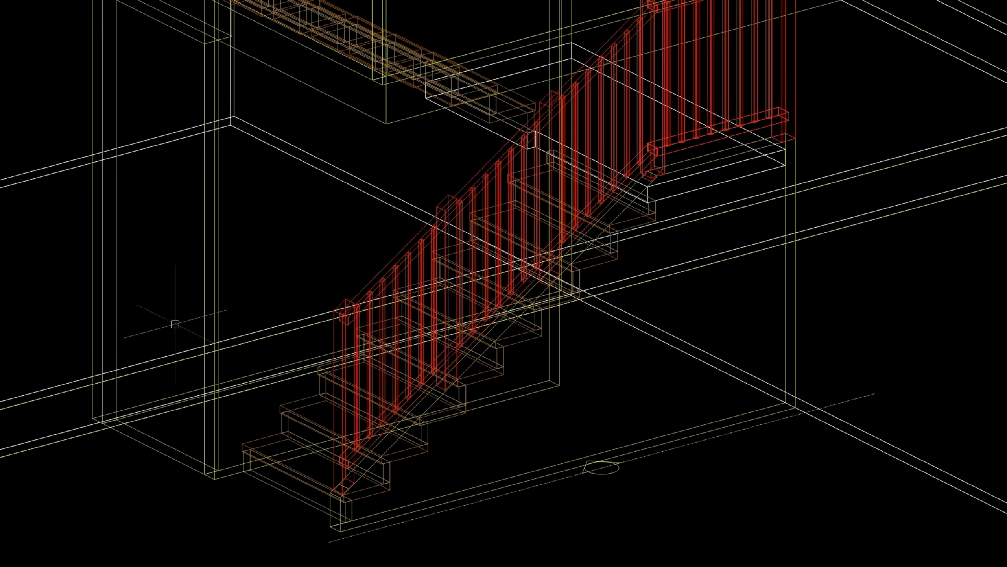
Create a camera 7'-7 1/4" directly below the middle stair wall in plan, targeting the railing's midpoint beside the landing.
{"action": "scroll", "coordinate": [455, 223], "scroll_direction": "down", "scroll_amount": 7}
{"action": "middle_click_drag", "start_coordinate": [329, 203], "coordinate": [485, 276]}
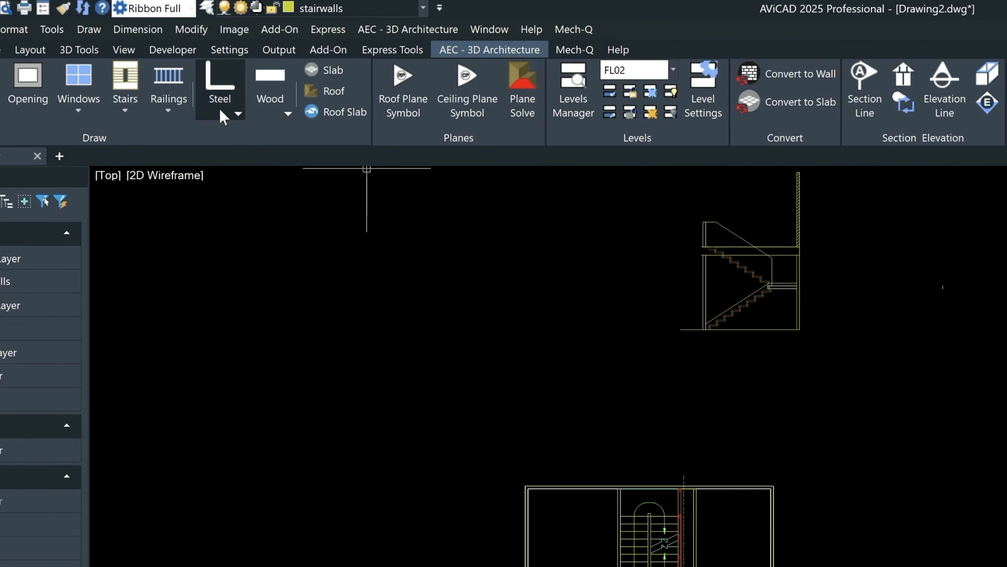
{"action": "left_click", "coordinate": [123, 43]}
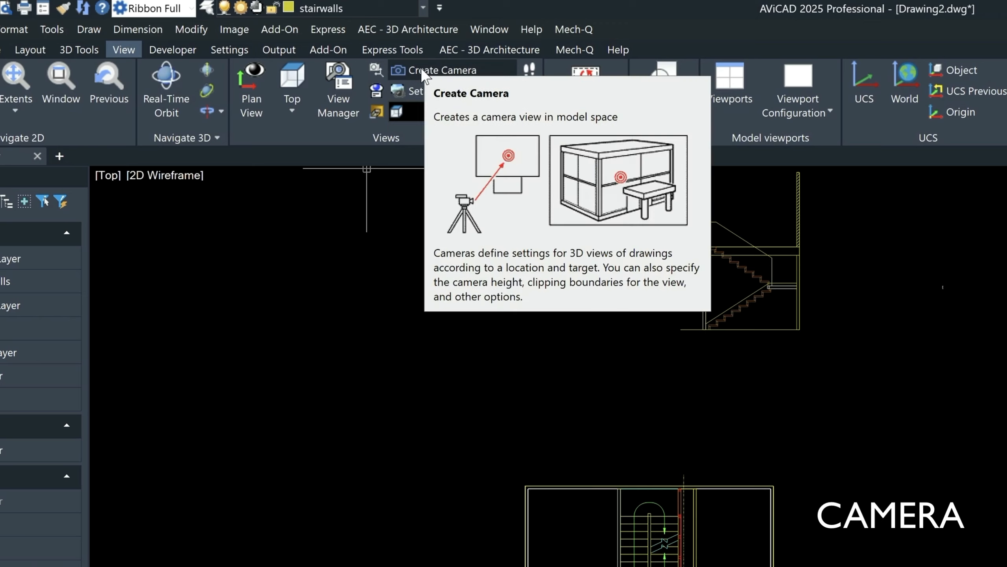
{"action": "left_click", "coordinate": [423, 72]}
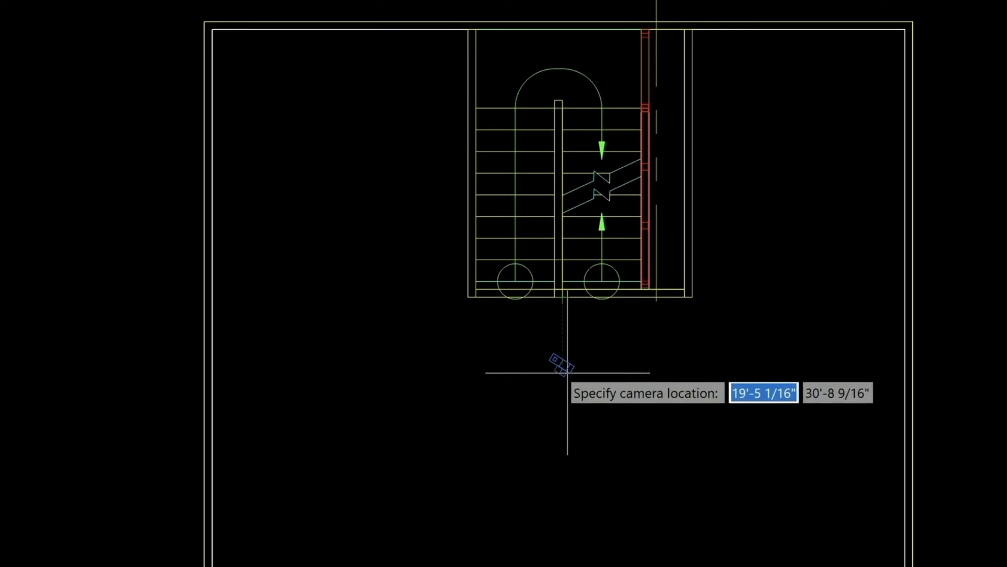
{"action": "scroll", "coordinate": [563, 457], "scroll_direction": "up", "scroll_amount": 2}
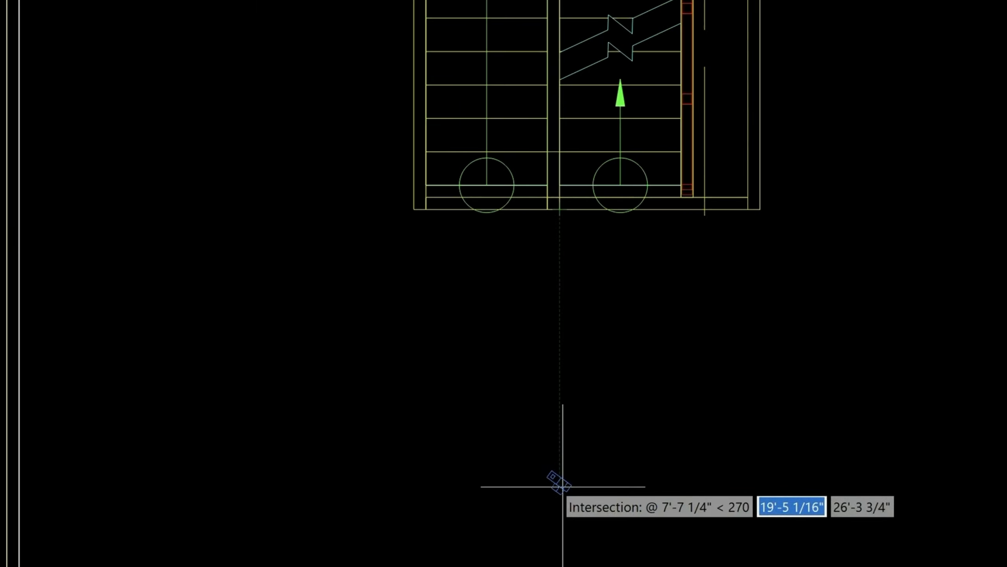
{"action": "left_click", "coordinate": [562, 486]}
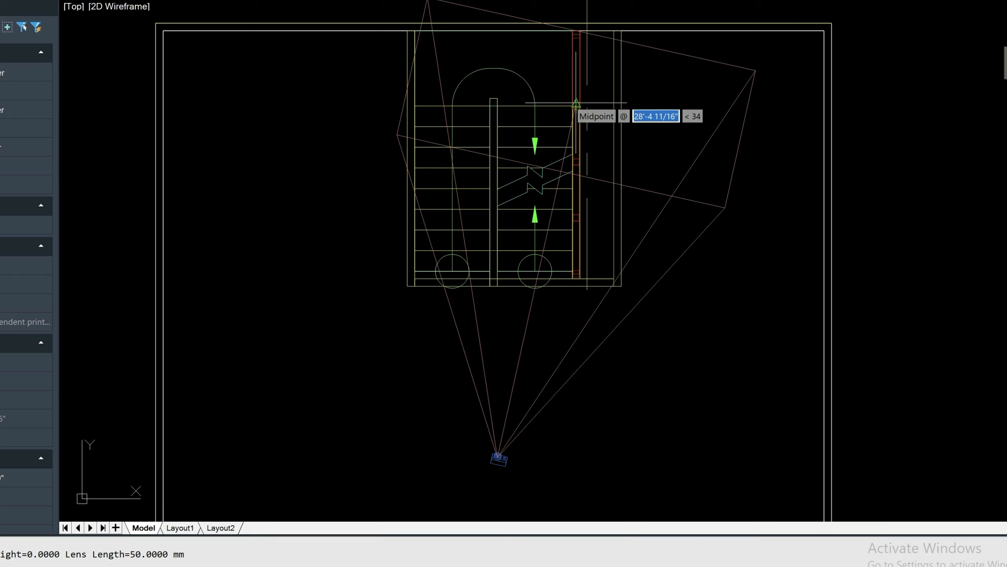
{"action": "left_click", "coordinate": [576, 104]}
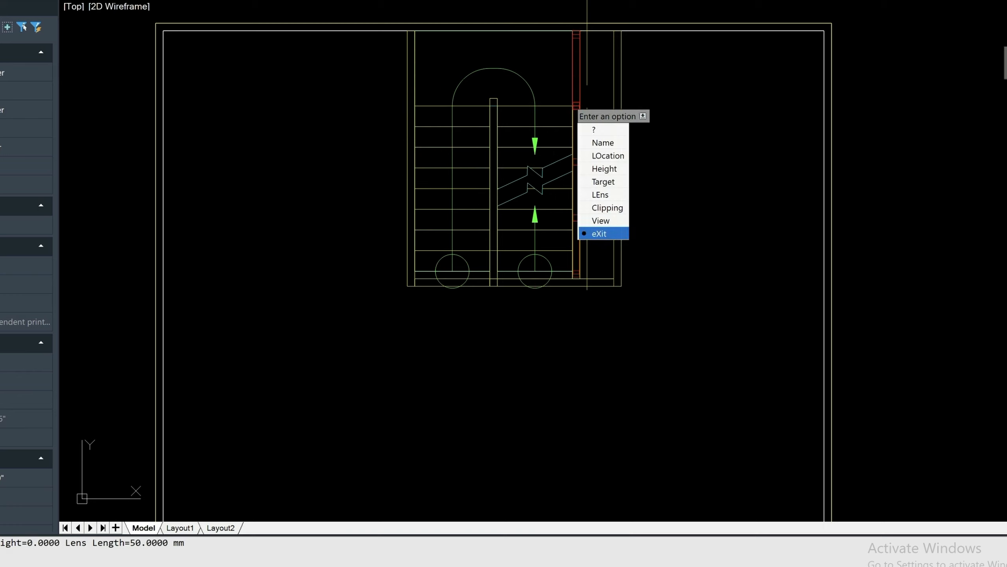
Set the new camera's height to 6' and finish creating it.
{"action": "key", "text": "Up"}
{"action": "key", "text": "Up"}
{"action": "key", "text": "Up"}
{"action": "key", "text": "Up"}
{"action": "key", "text": "Up"}
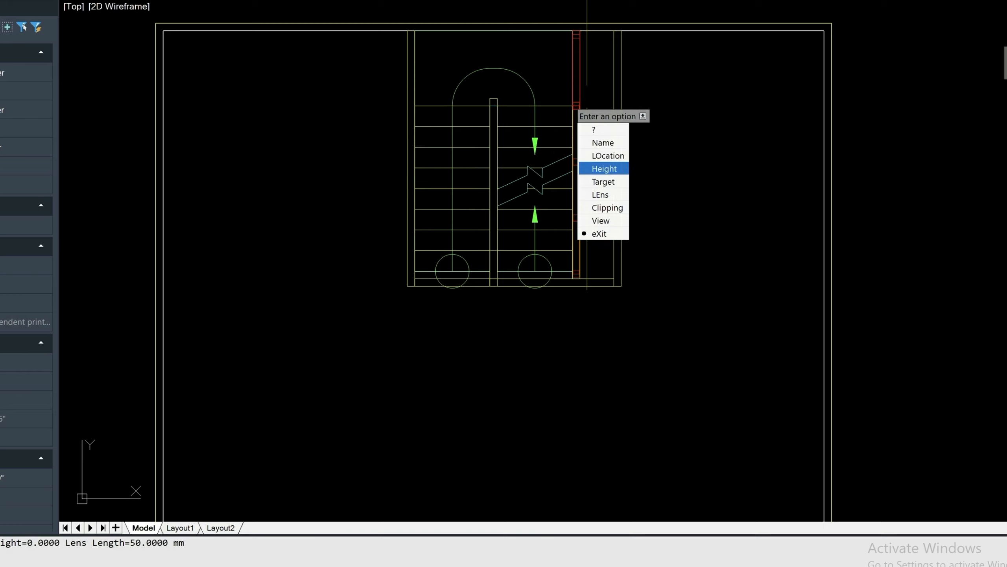
{"action": "key", "text": "Return"}
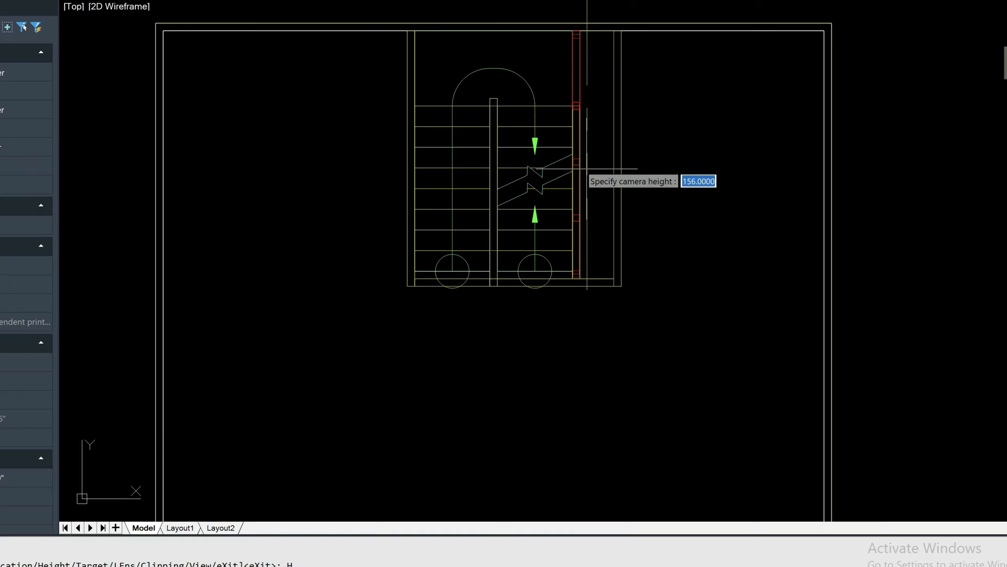
{"action": "type", "text": "6'"}
{"action": "key", "text": "Return"}
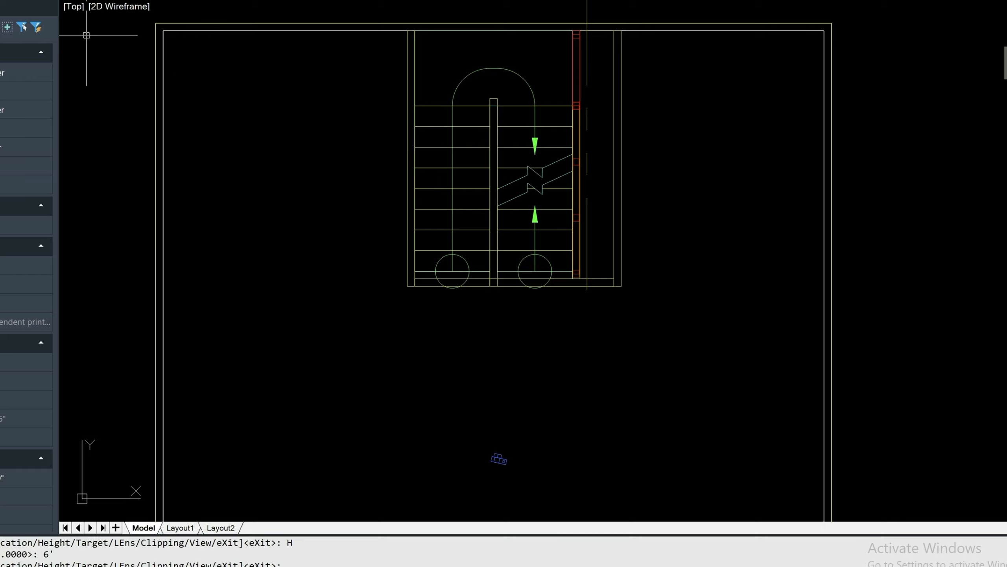
Restore the Camera1 custom model view and shade the model.
{"action": "left_click", "coordinate": [73, 6]}
{"action": "mouse_move", "coordinate": [173, 13]}
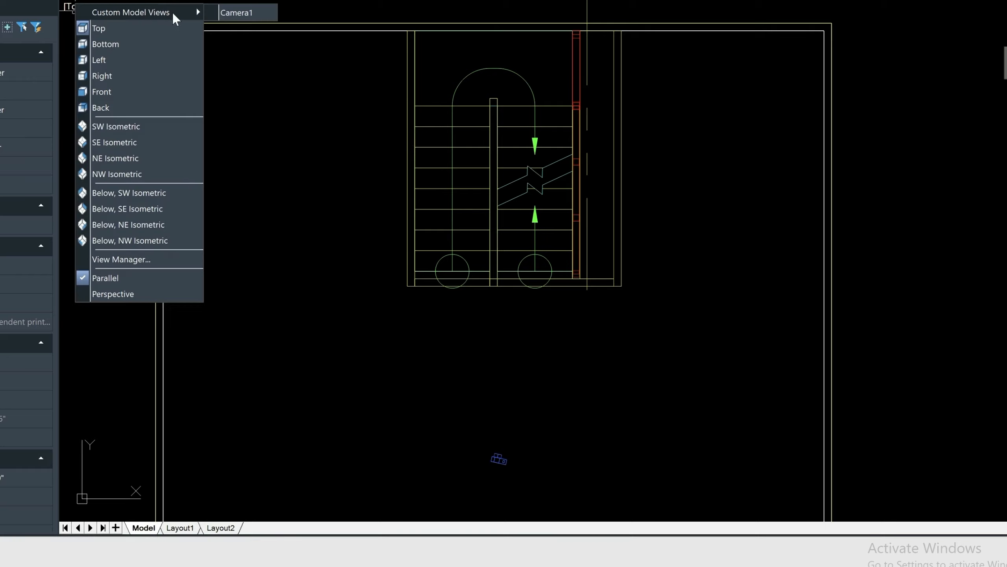
{"action": "left_click", "coordinate": [240, 12]}
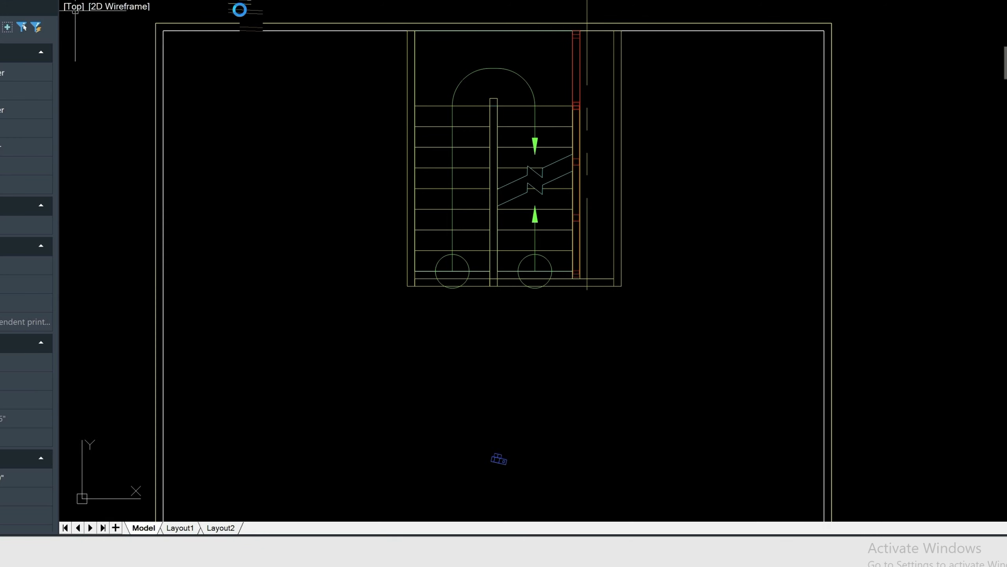
{"action": "scroll", "coordinate": [361, 211], "scroll_direction": "down", "scroll_amount": 5}
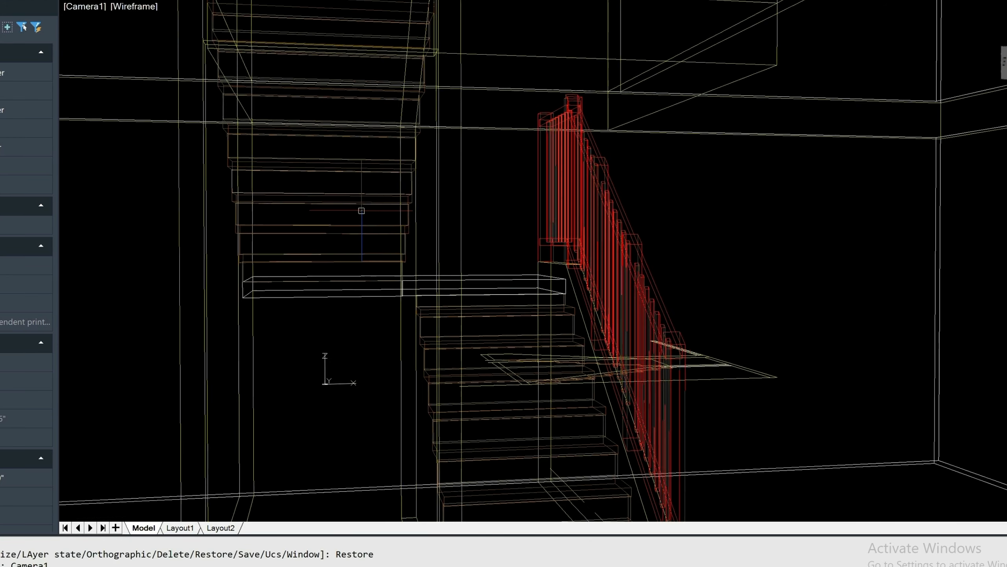
{"action": "scroll", "coordinate": [361, 211], "scroll_direction": "down", "scroll_amount": 2}
{"action": "type", "text": "s"}
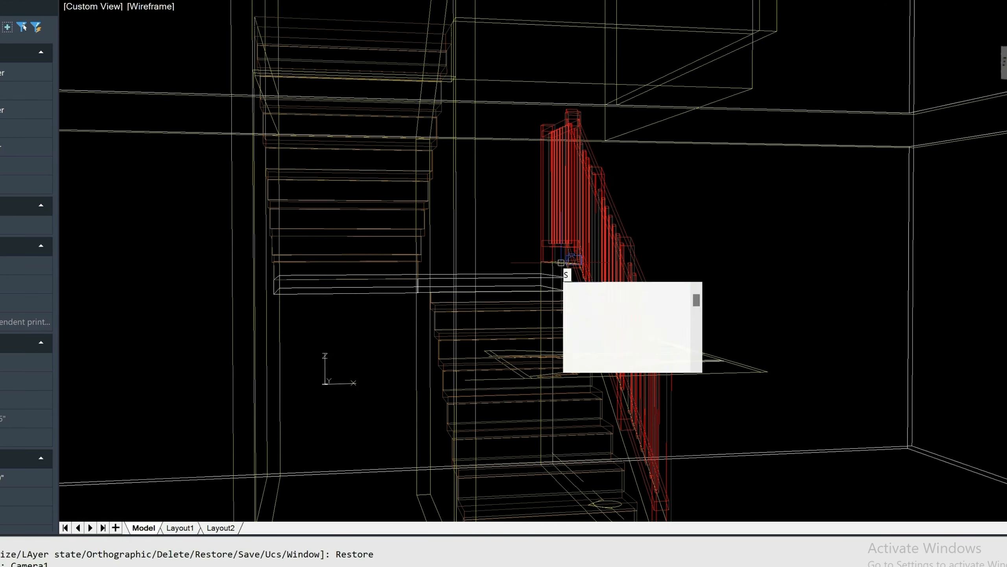
{"action": "type", "text": "hade"}
{"action": "key", "text": "Return"}
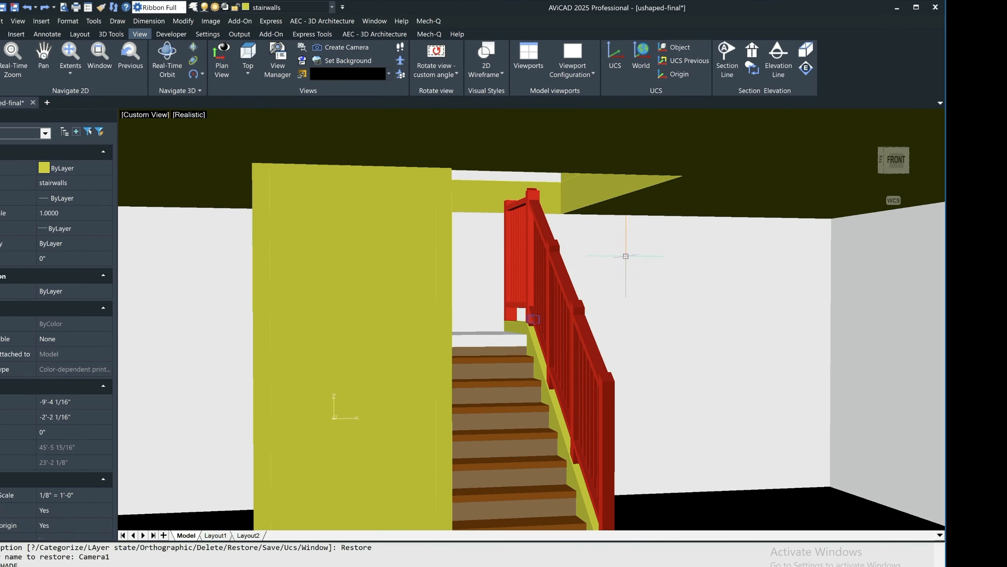
Orbit the shaded model to examine the stair and railing from the opposite side.
{"action": "left_click", "coordinate": [167, 61]}
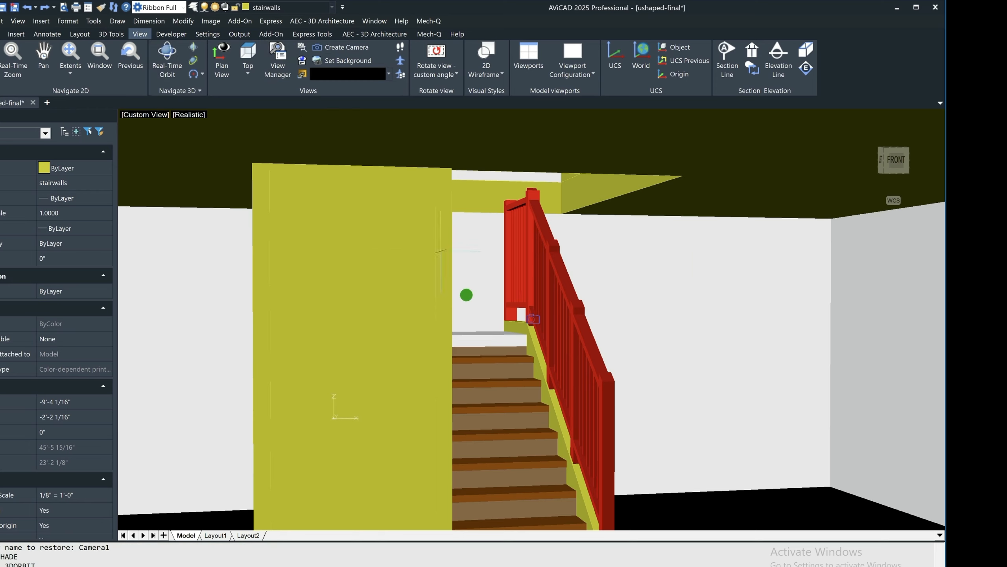
{"action": "left_click_drag", "start_coordinate": [534, 319], "coordinate": [261, 312]}
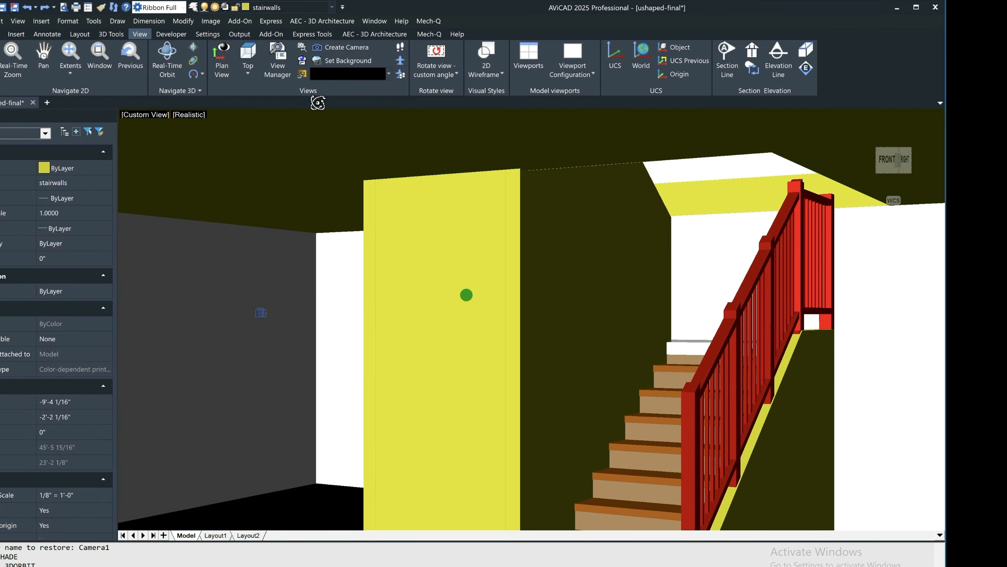
{"action": "key", "text": "Escape"}
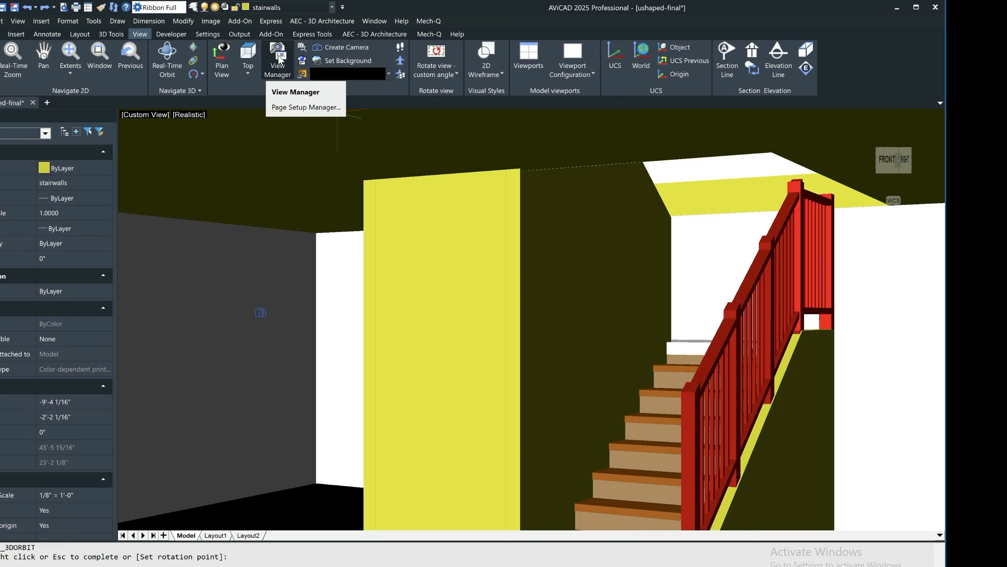
Add a new model view based on Camera1 in the View Manager and clear its default name.
{"action": "left_click", "coordinate": [280, 58]}
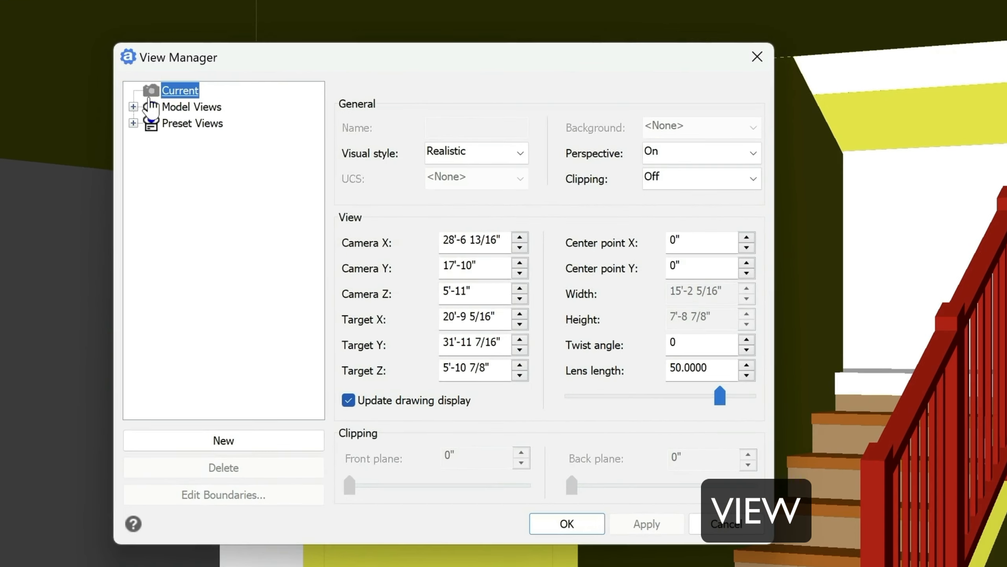
{"action": "left_click", "coordinate": [133, 106]}
{"action": "left_click", "coordinate": [187, 124]}
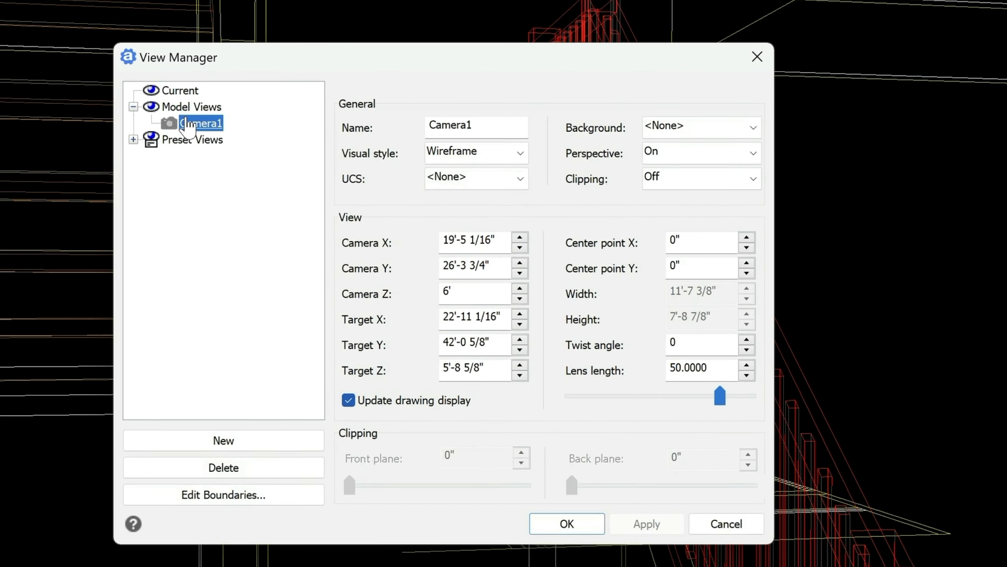
{"action": "left_click", "coordinate": [223, 441]}
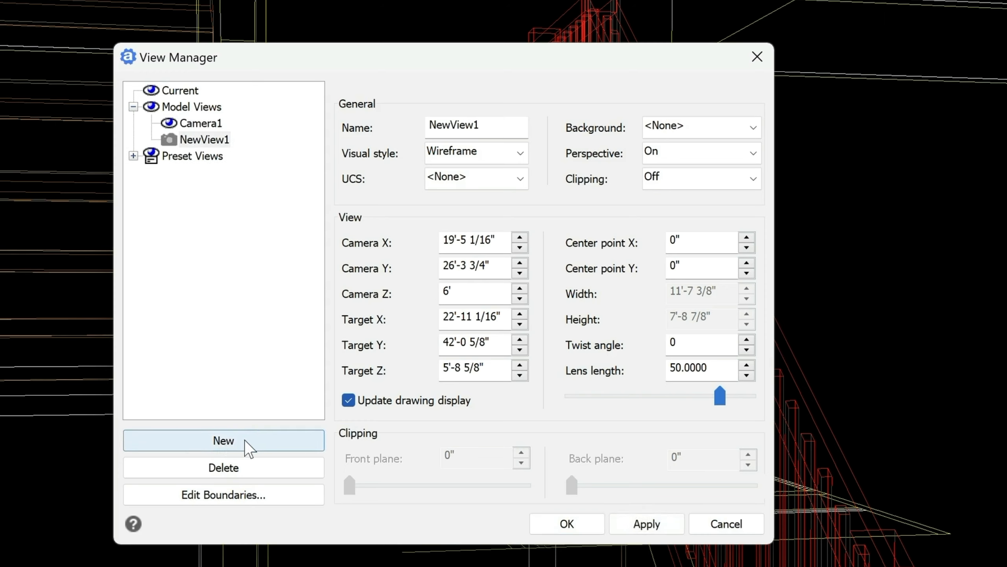
{"action": "left_click_drag", "start_coordinate": [487, 123], "coordinate": [410, 121]}
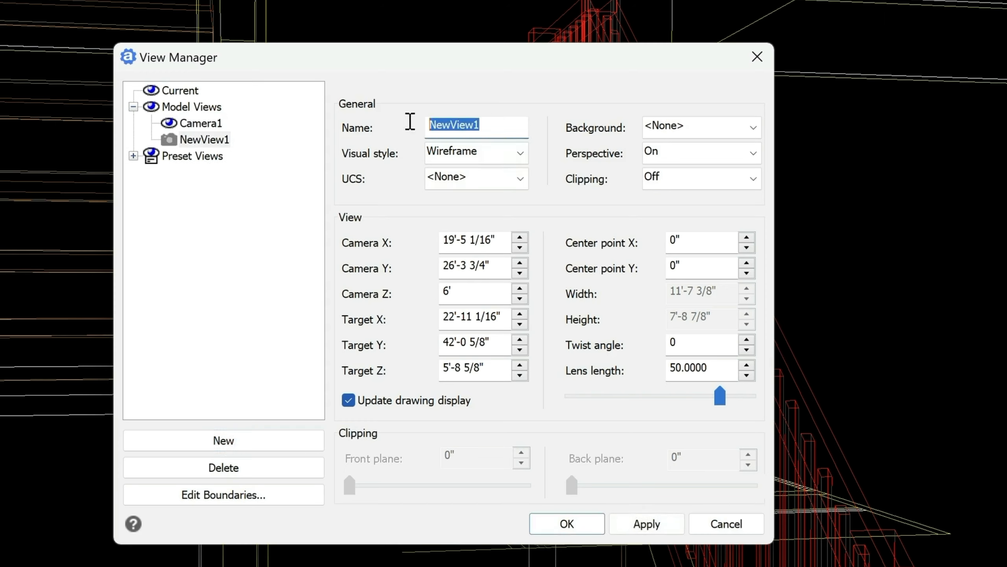
{"action": "key", "text": "BackSpace"}
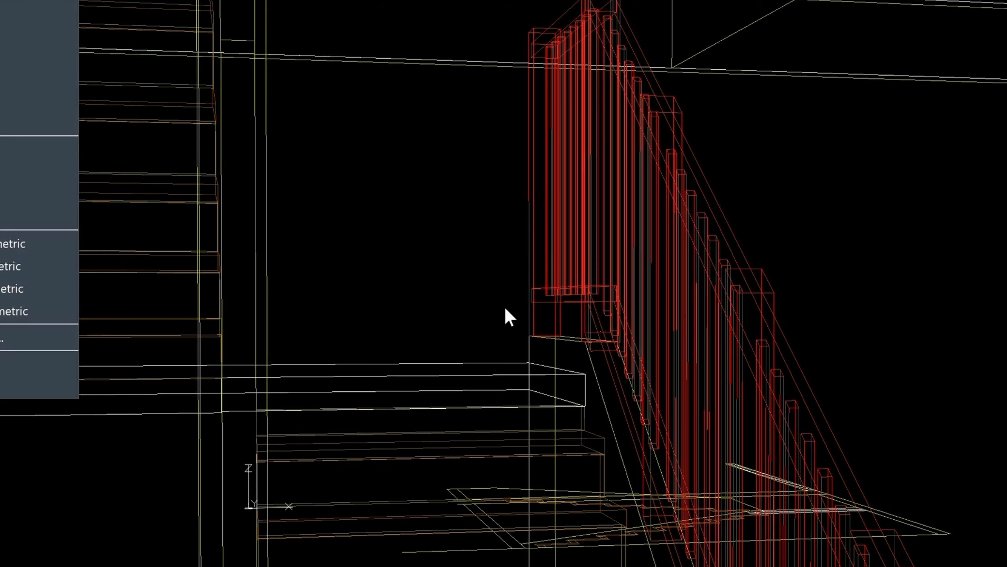
Return to the top view and create a second camera below the left stair wall, aimed straight up in plan past the back wall.
{"action": "left_click", "coordinate": [506, 310]}
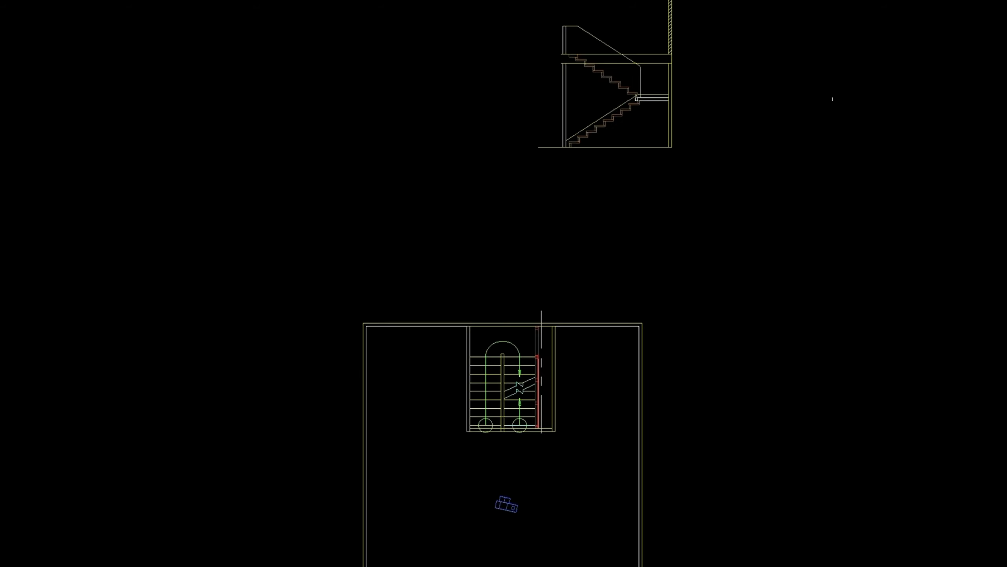
{"action": "scroll", "coordinate": [515, 529], "scroll_direction": "up", "scroll_amount": 4}
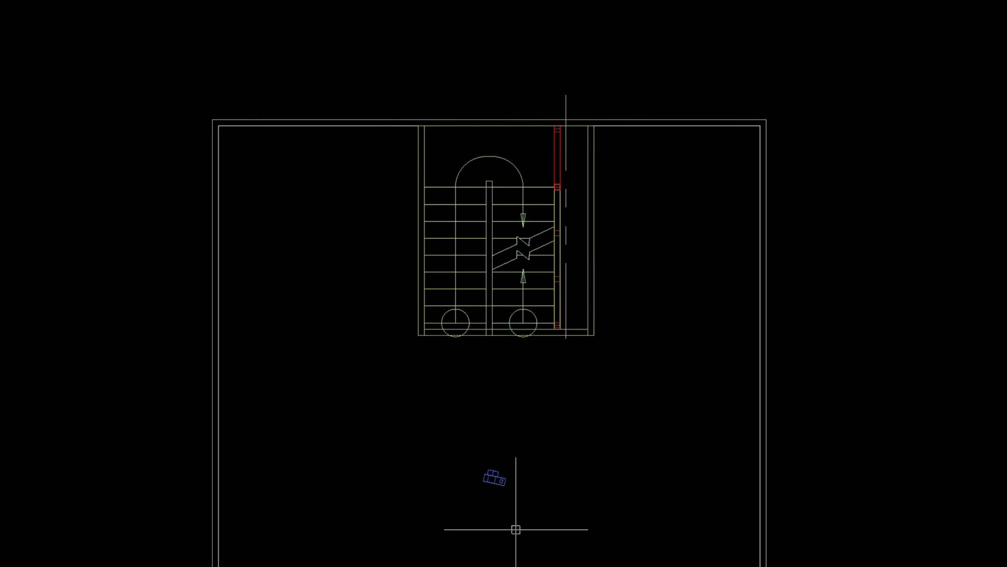
{"action": "scroll", "coordinate": [515, 528], "scroll_direction": "down", "scroll_amount": 1}
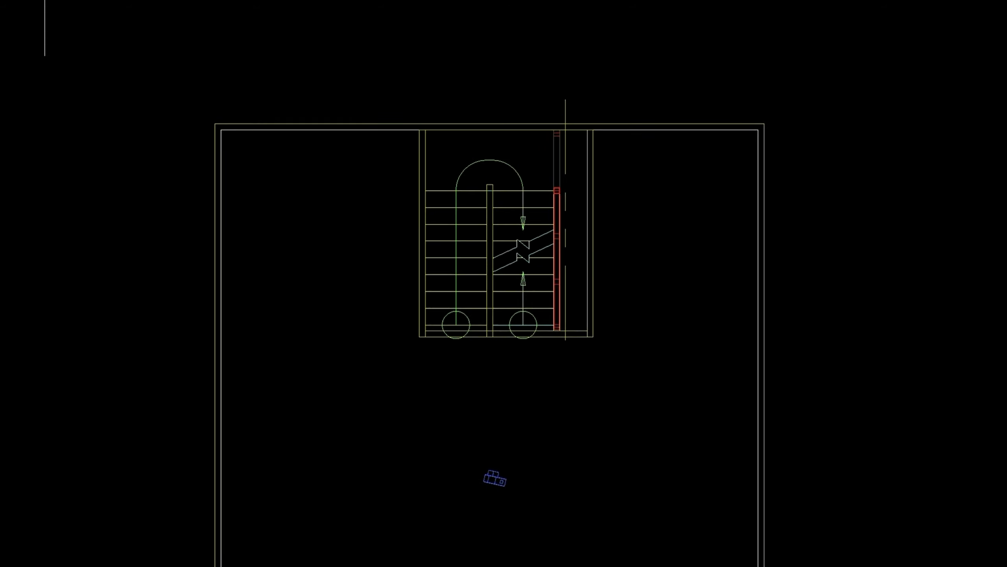
{"action": "left_click", "coordinate": [257, 0]}
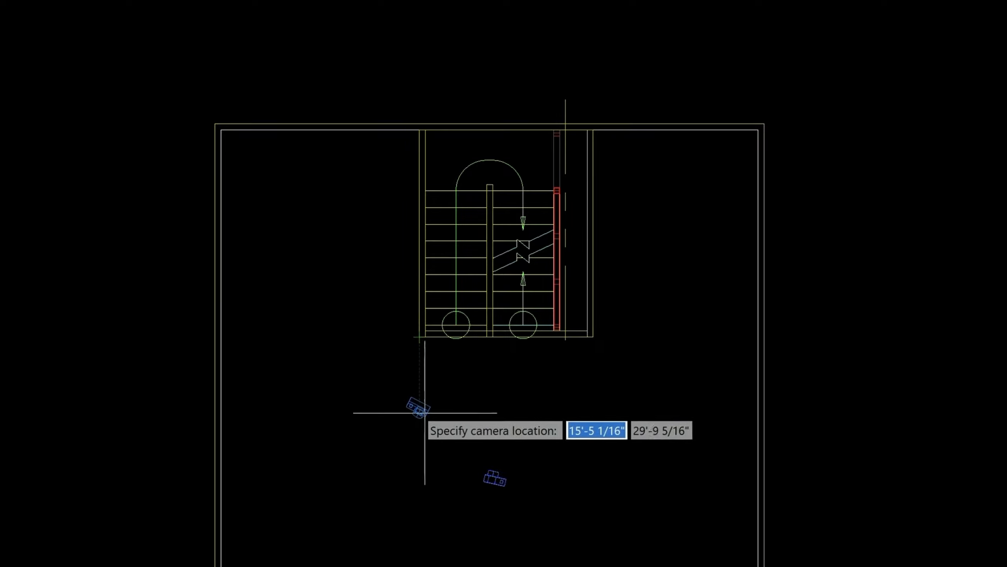
{"action": "left_click", "coordinate": [417, 445]}
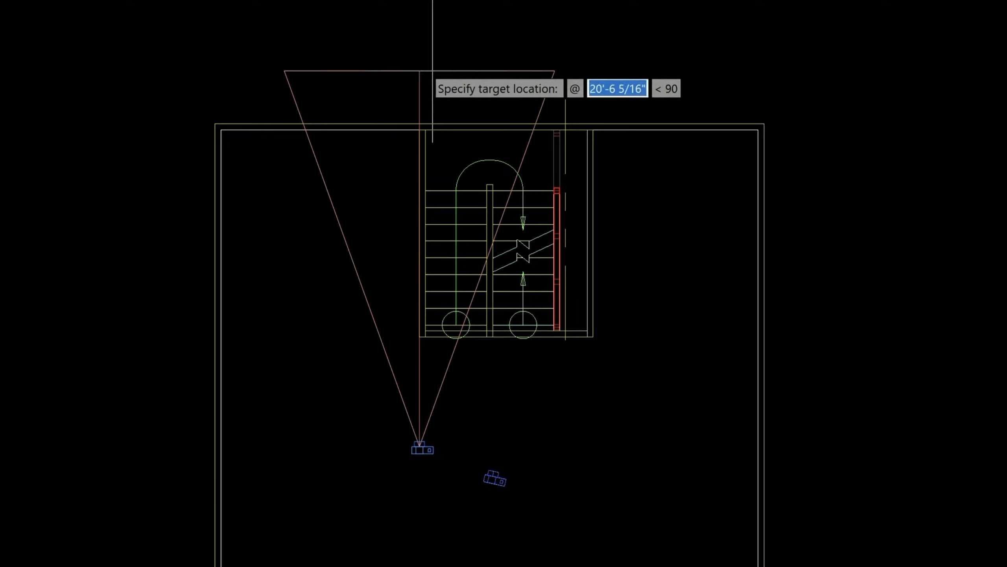
{"action": "left_click", "coordinate": [431, 52]}
Set the second camera's height to 16' and finish creating it.
{"action": "key", "text": "Down"}
{"action": "key", "text": "Down"}
{"action": "key", "text": "Down"}
{"action": "key", "text": "Down"}
{"action": "key", "text": "Down"}
{"action": "key", "text": "Down"}
{"action": "key", "text": "Down"}
{"action": "key", "text": "Down"}
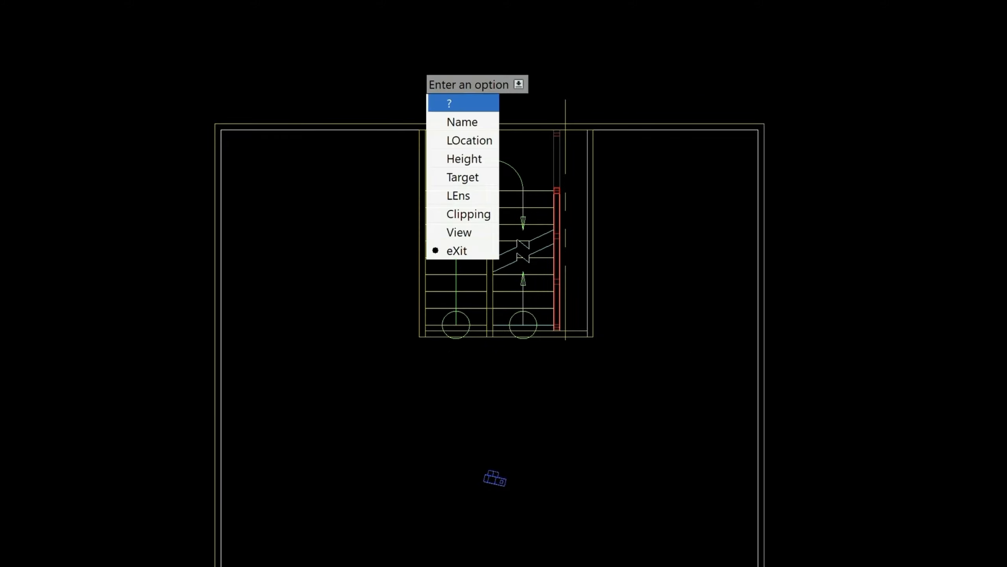
{"action": "key", "text": "Up"}
{"action": "key", "text": "Up"}
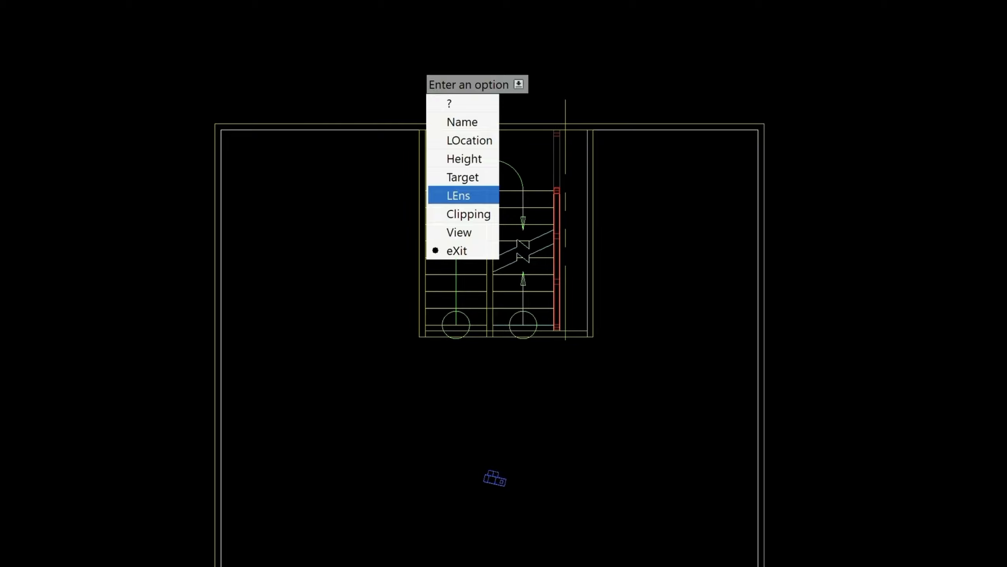
{"action": "key", "text": "Up"}
{"action": "key", "text": "Up"}
{"action": "key", "text": "Return"}
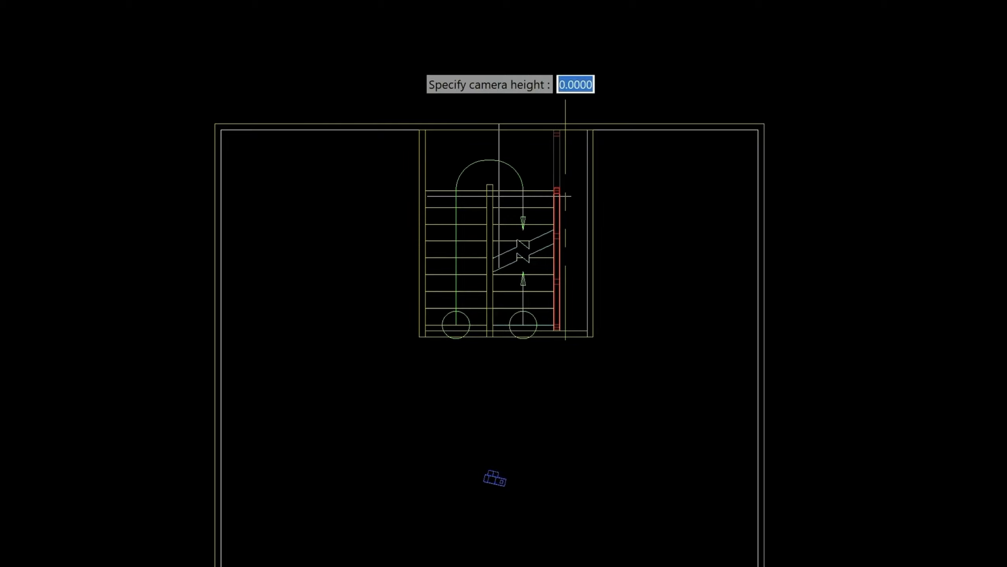
{"action": "type", "text": "16'"}
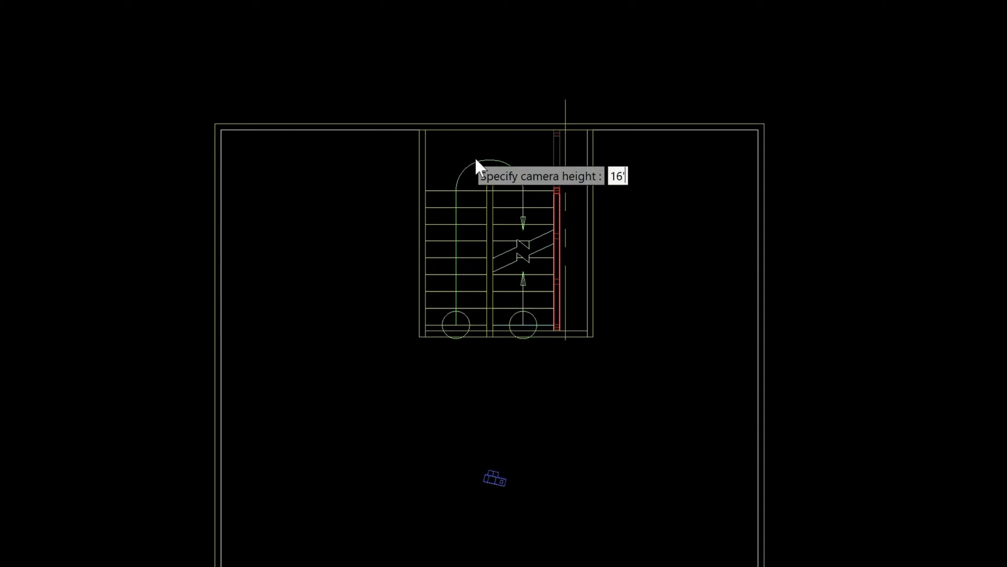
{"action": "key", "text": "Return"}
{"action": "key", "text": "Return"}
Stretch the second camera's target sideways so it lines up with the stair railing beyond the back wall.
{"action": "left_click", "coordinate": [423, 448]}
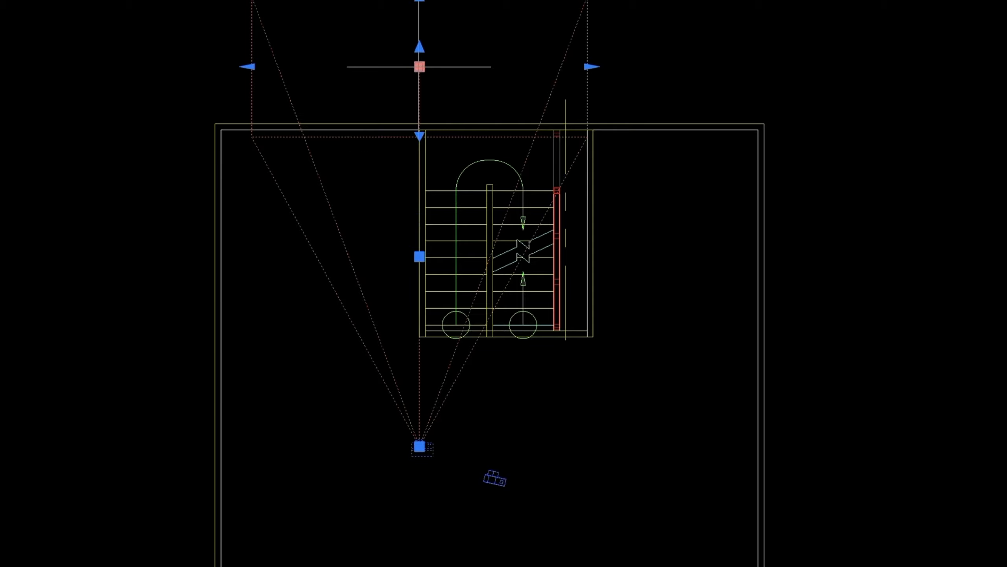
{"action": "left_click", "coordinate": [419, 66]}
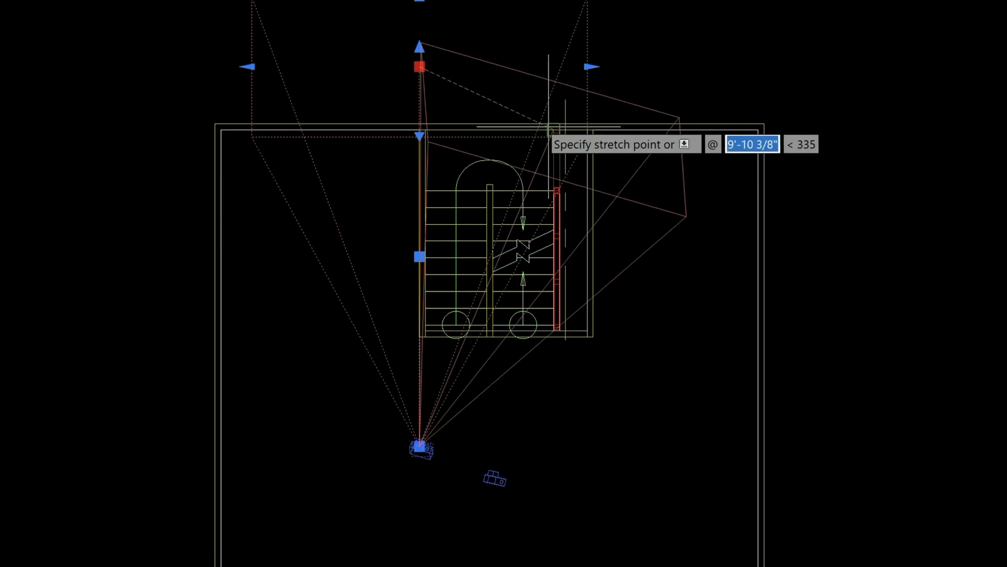
{"action": "left_click", "coordinate": [552, 100]}
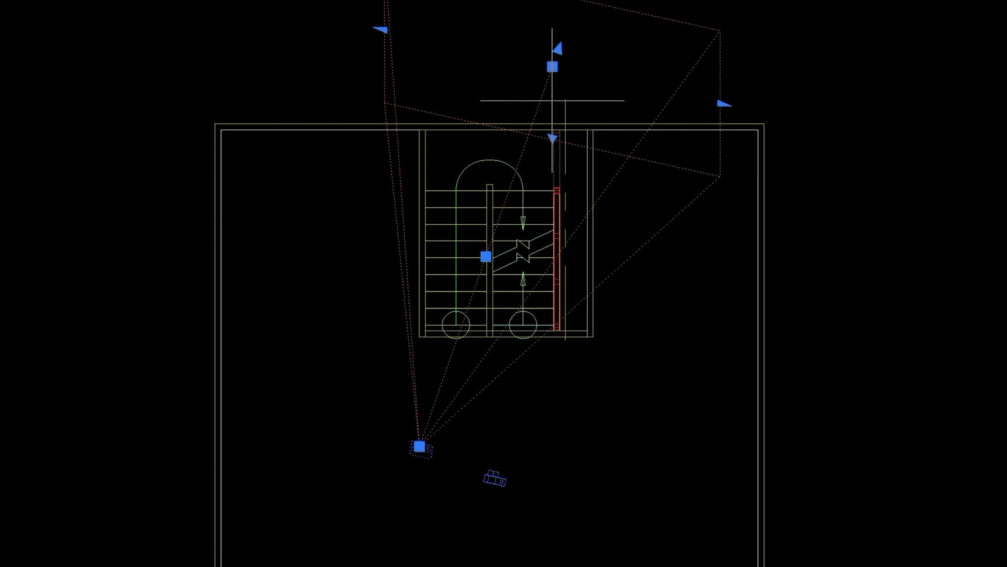
{"action": "key", "text": "Escape"}
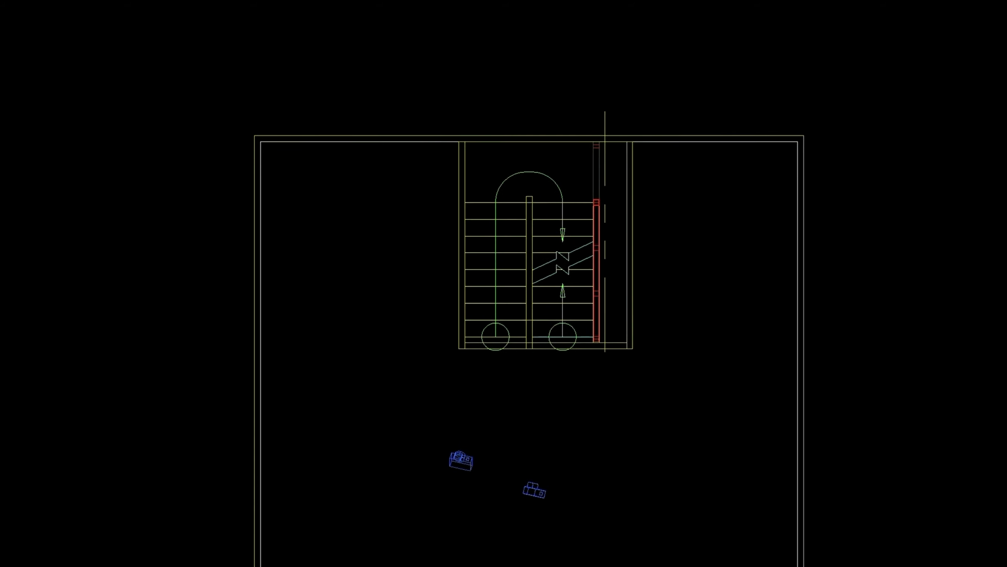
Switch to the Camera2 model view and display it with a shaded visual style.
{"action": "left_click", "coordinate": [26, 12]}
{"action": "mouse_move", "coordinate": [171, 25]}
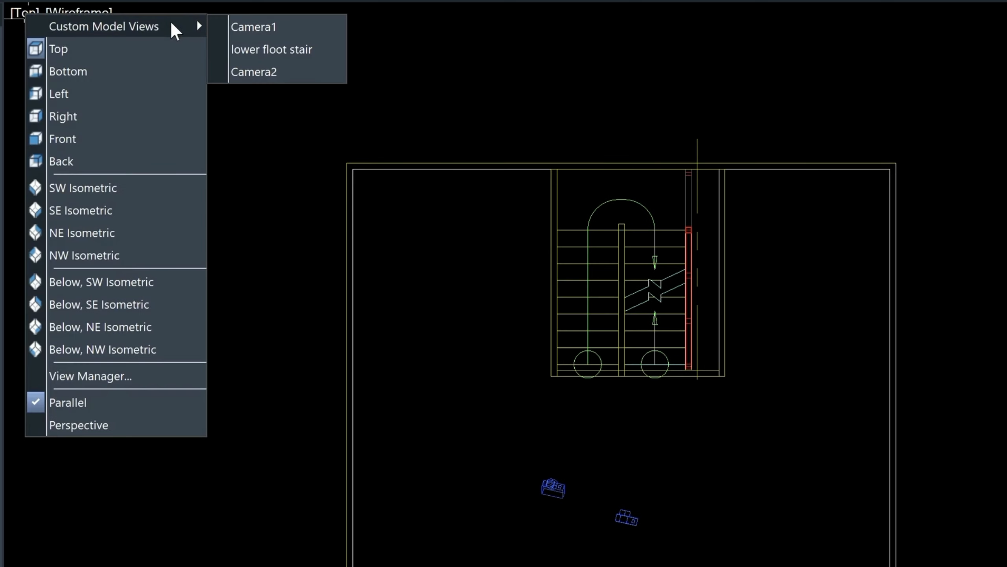
{"action": "left_click", "coordinate": [306, 75]}
{"action": "type", "text": "SHADE"}
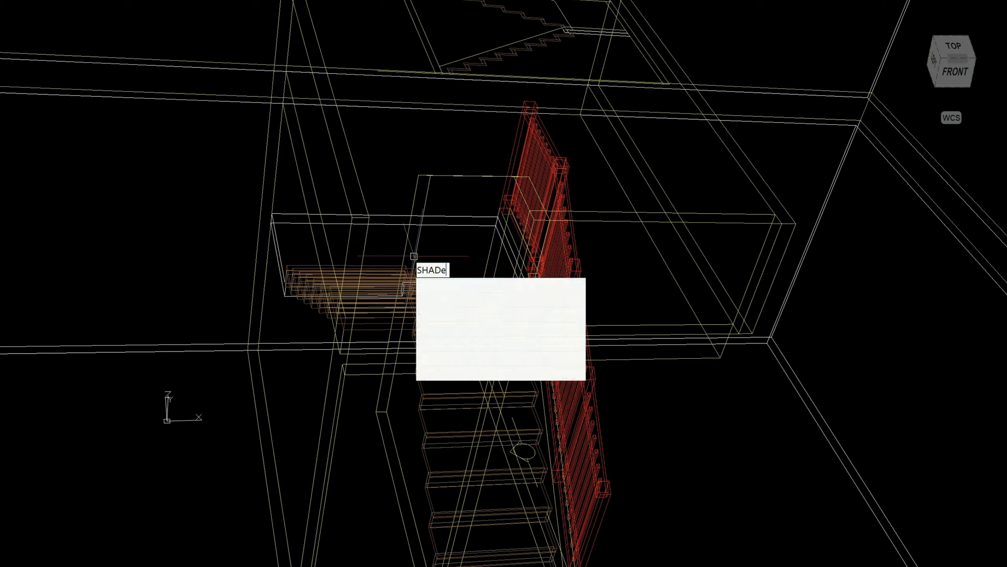
{"action": "key", "text": "Return"}
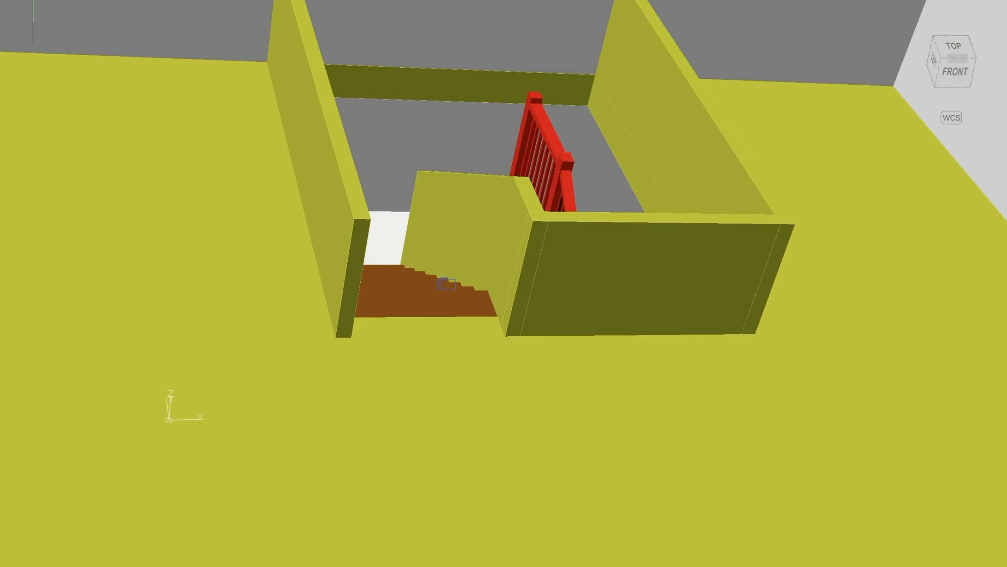
Orbit the Camera2 view around the stair walls and level it with the real-time Z rotation.
{"action": "mouse_move", "coordinate": [347, 205]}
{"action": "middle_mouse_down", "text": "shift"}
{"action": "mouse_move", "coordinate": [358, 154]}
{"action": "mouse_move", "coordinate": [342, 153]}
{"action": "mouse_move", "coordinate": [377, 155]}
{"action": "middle_mouse_up", "text": "shift"}
{"action": "middle_click_drag", "start_coordinate": [434, 206], "coordinate": [372, 159], "text": "shift"}
{"action": "left_click", "coordinate": [39, 52]}
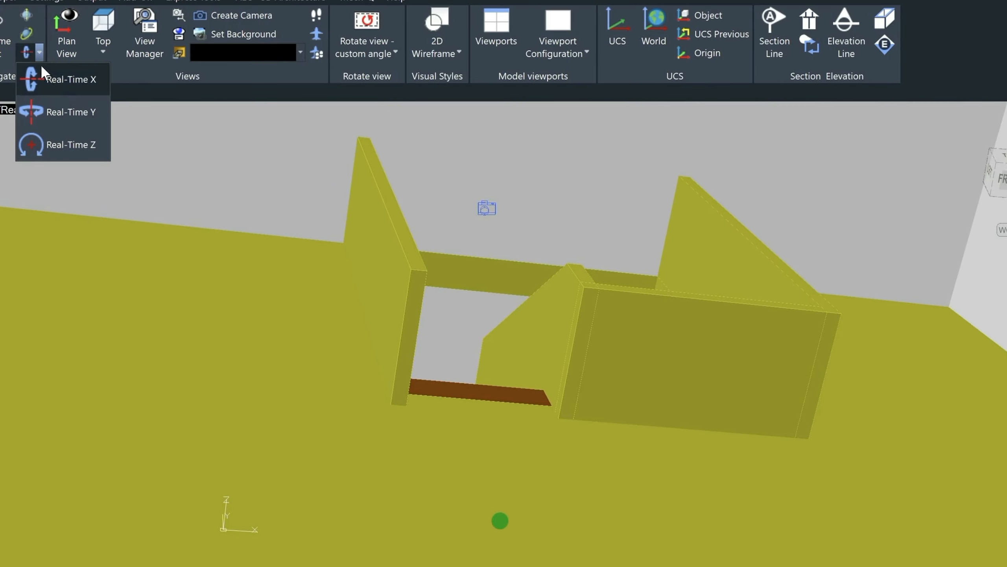
{"action": "left_click", "coordinate": [49, 146]}
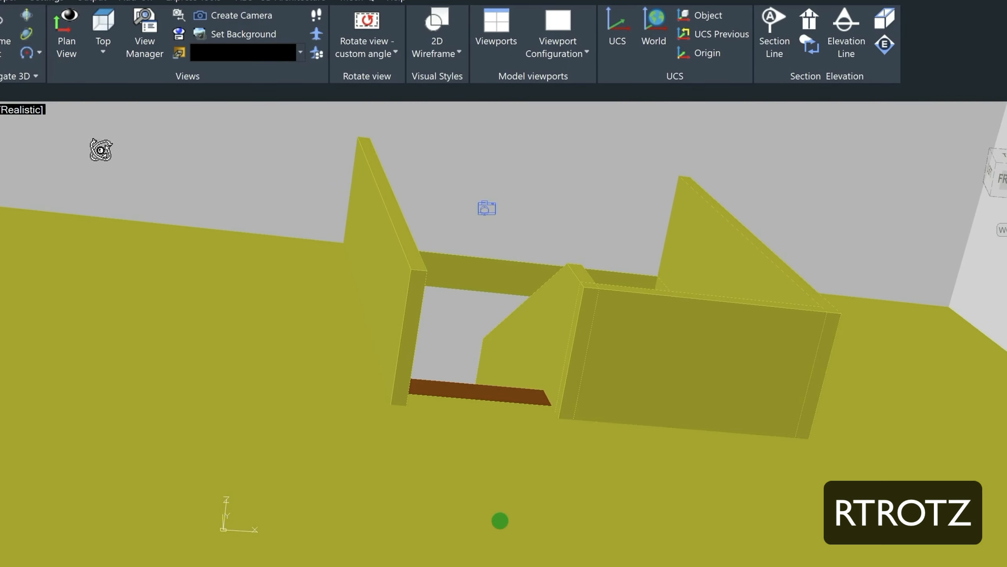
{"action": "left_click_drag", "start_coordinate": [166, 232], "coordinate": [156, 268]}
{"action": "key", "text": "Escape"}
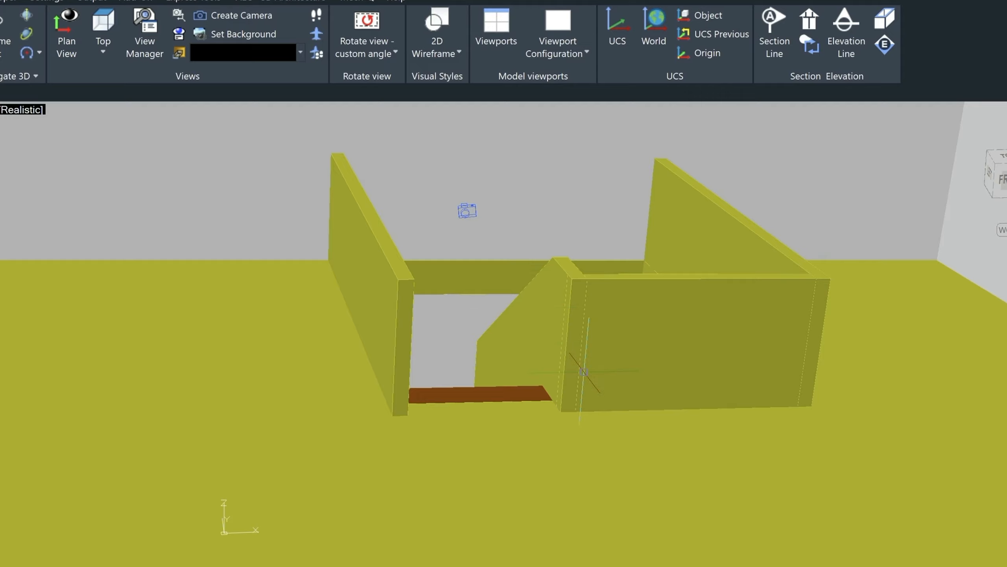
Union the right side stair wall with the adjoining front stair wall on the upper level.
{"action": "scroll", "coordinate": [587, 370], "scroll_direction": "up", "scroll_amount": 5}
{"action": "scroll", "coordinate": [614, 353], "scroll_direction": "down", "scroll_amount": 2}
{"action": "middle_click_drag", "start_coordinate": [632, 350], "coordinate": [393, 440]}
{"action": "middle_click_drag", "start_coordinate": [598, 367], "coordinate": [560, 376]}
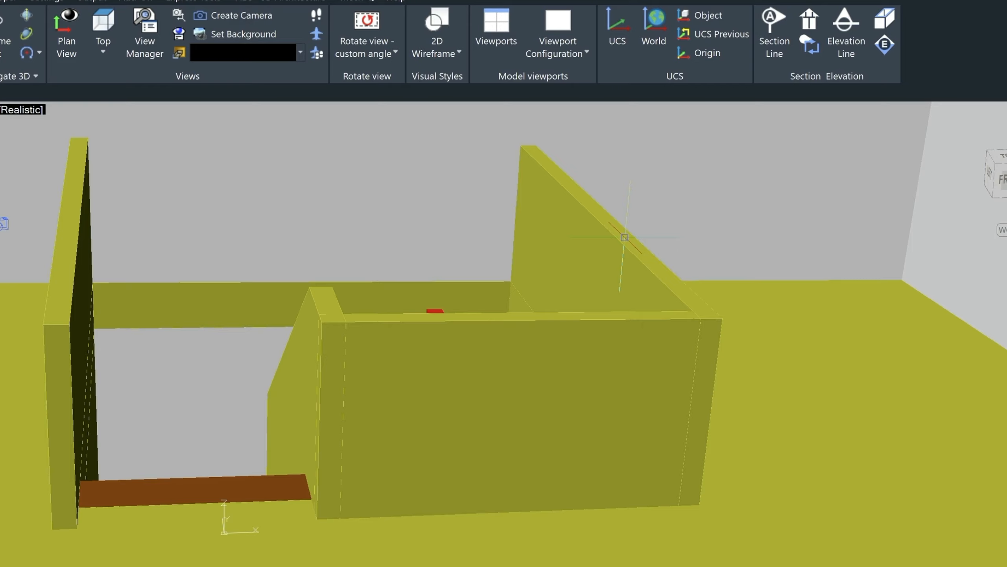
{"action": "left_click", "coordinate": [612, 215]}
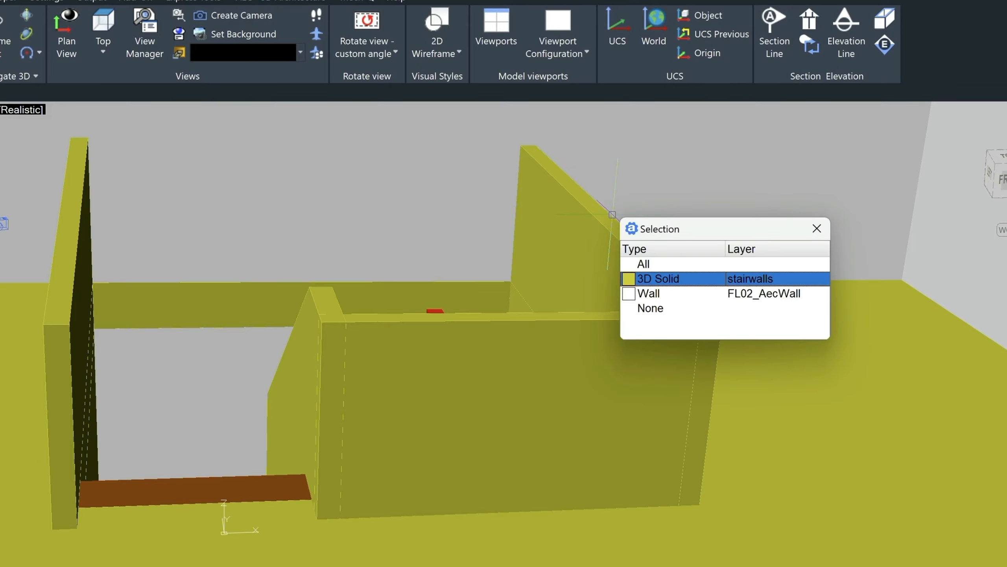
{"action": "left_click", "coordinate": [670, 278]}
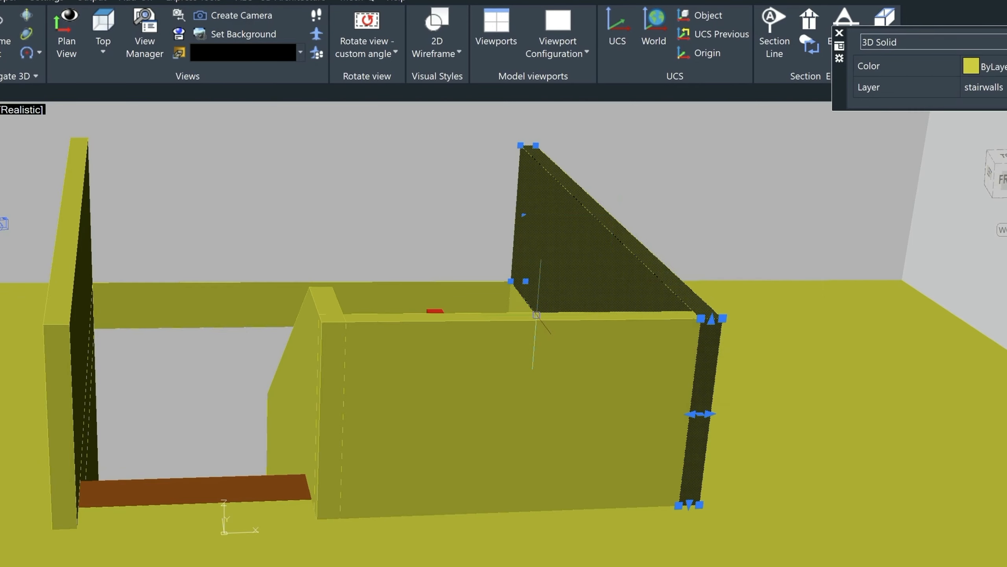
{"action": "left_click", "coordinate": [534, 318]}
{"action": "left_click", "coordinate": [575, 380]}
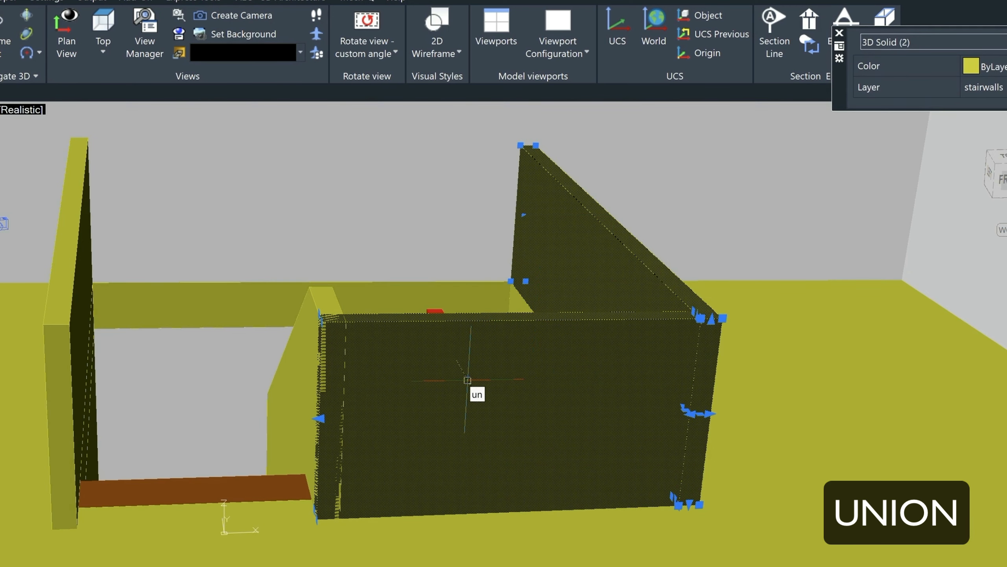
{"action": "key", "text": "Return"}
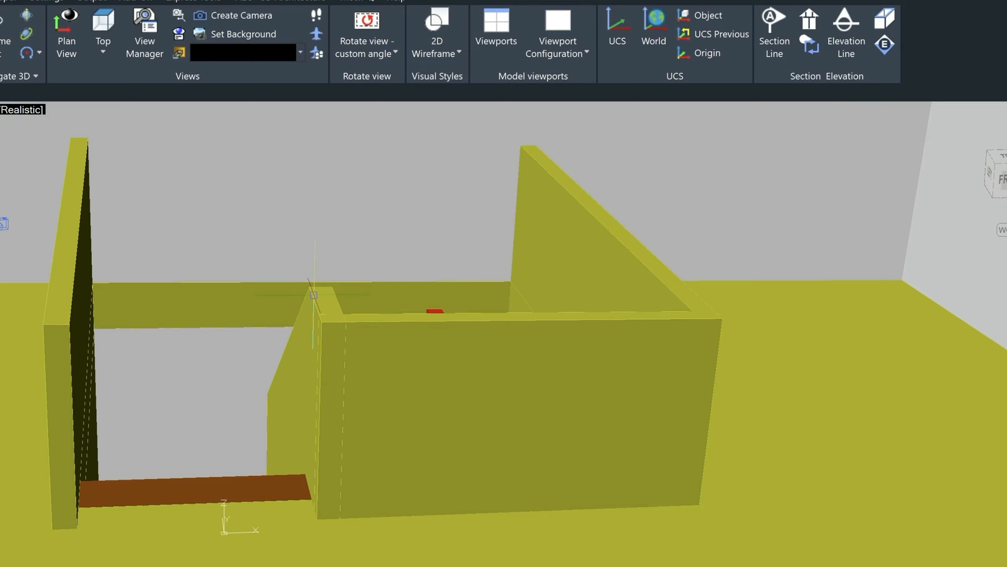
Union the sloped middle stair wall with the joined front and right stair walls.
{"action": "left_click", "coordinate": [311, 295]}
{"action": "left_click", "coordinate": [357, 362]}
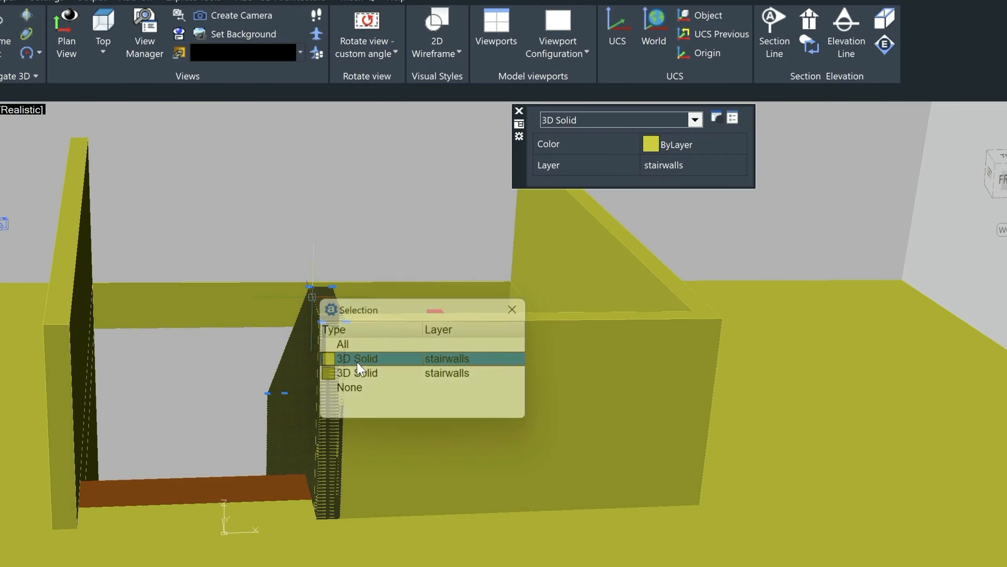
{"action": "left_click", "coordinate": [435, 321]}
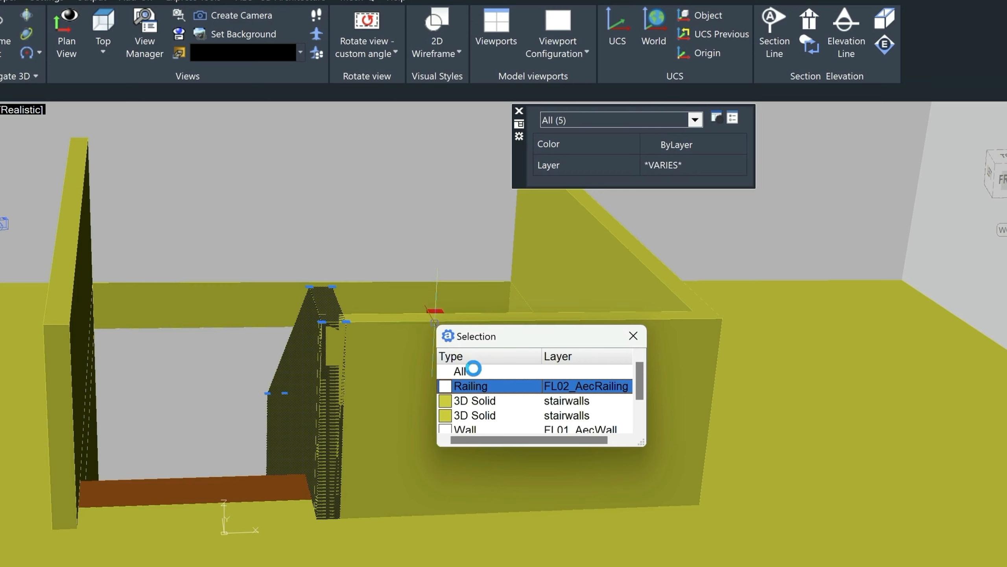
{"action": "left_click", "coordinate": [477, 402]}
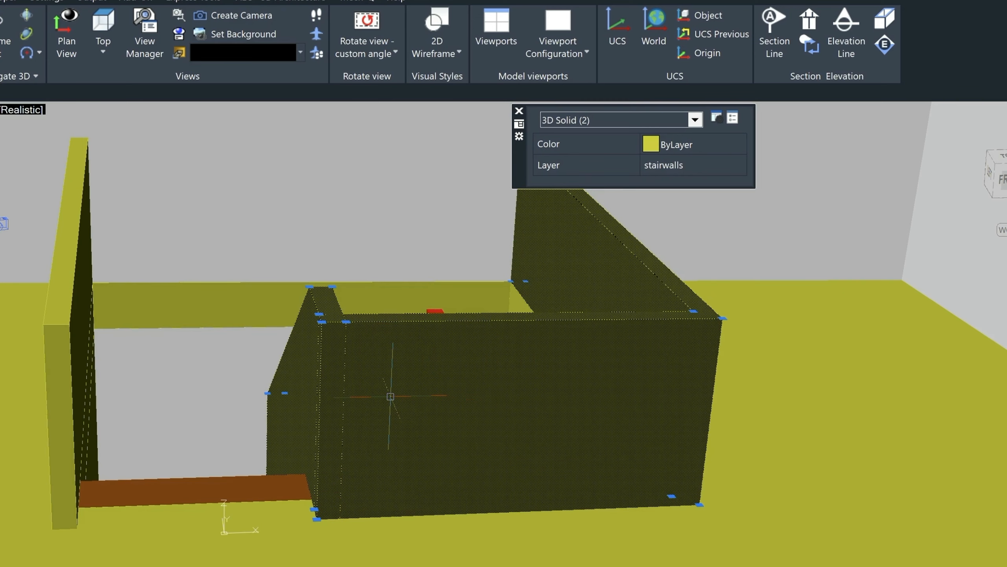
{"action": "type", "text": "un"}
{"action": "key", "text": "Return"}
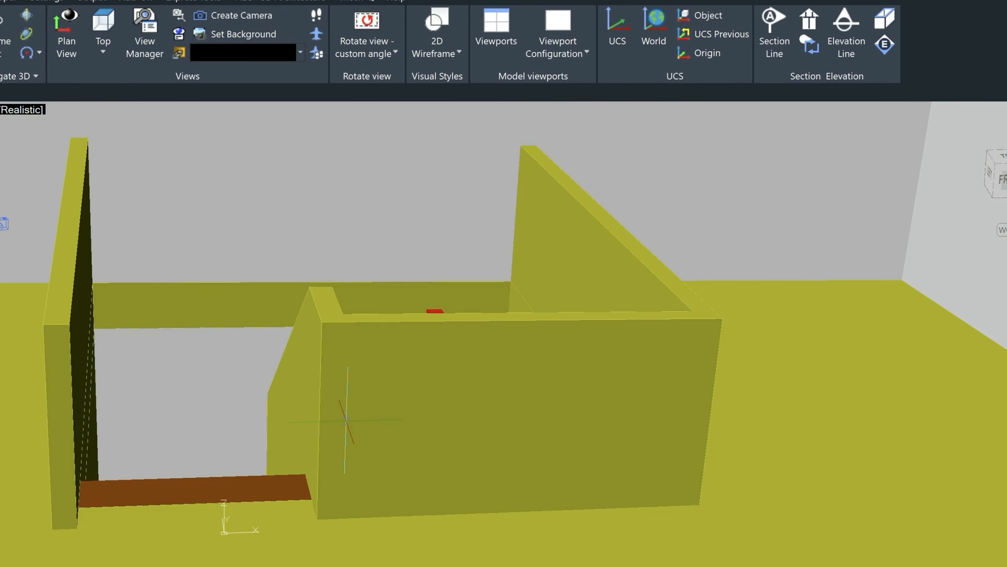
Start 3D Walk and move sideways, forward and back around the upper stair walls, continuing to the left.
{"action": "left_click", "coordinate": [316, 16]}
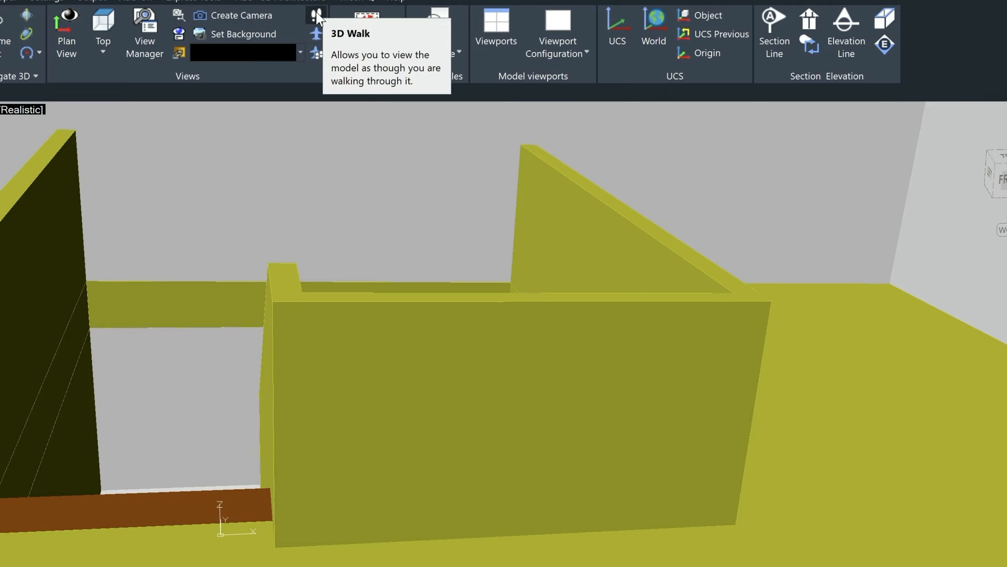
{"action": "left_click", "coordinate": [317, 17]}
{"action": "key", "text": "Right"}
{"action": "key", "text": "Right"}
{"action": "key", "text": "Right"}
{"action": "key", "text": "Right"}
{"action": "key", "text": "Left"}
{"action": "key", "text": "Left"}
{"action": "key", "text": "Left"}
{"action": "key", "text": "Left"}
{"action": "key", "text": "Left"}
{"action": "key", "text": "Left"}
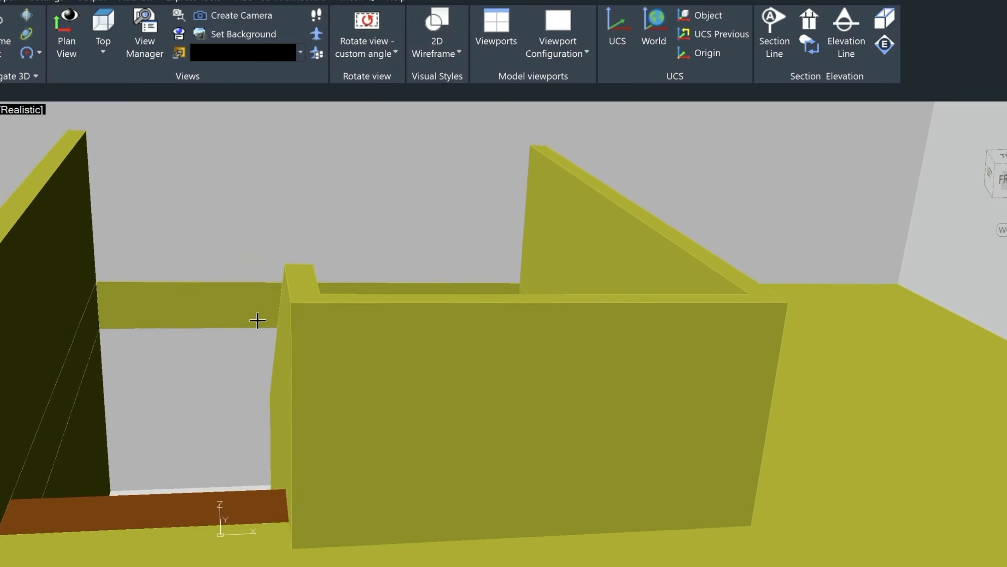
{"action": "key", "text": "Left"}
{"action": "key", "text": "Left"}
{"action": "key", "text": "Up"}
{"action": "key", "text": "Up"}
{"action": "key", "text": "Up"}
{"action": "key", "text": "Up"}
{"action": "key", "text": "Down"}
{"action": "key", "text": "Down"}
{"action": "key", "text": "Down"}
{"action": "key", "text": "Down"}
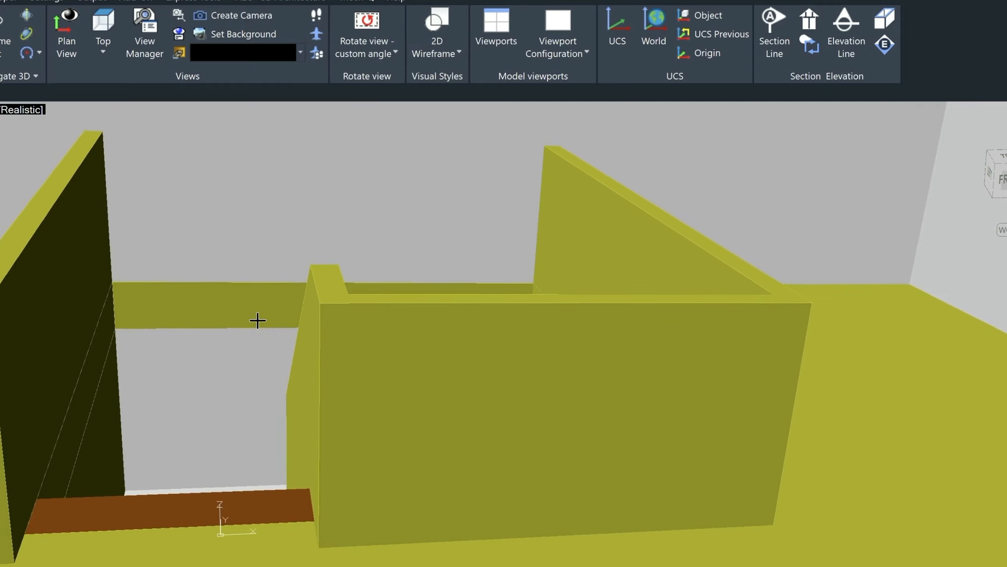
{"action": "key", "text": "Left"}
{"action": "key", "text": "Left"}
{"action": "key", "text": "Left"}
{"action": "key", "text": "Left"}
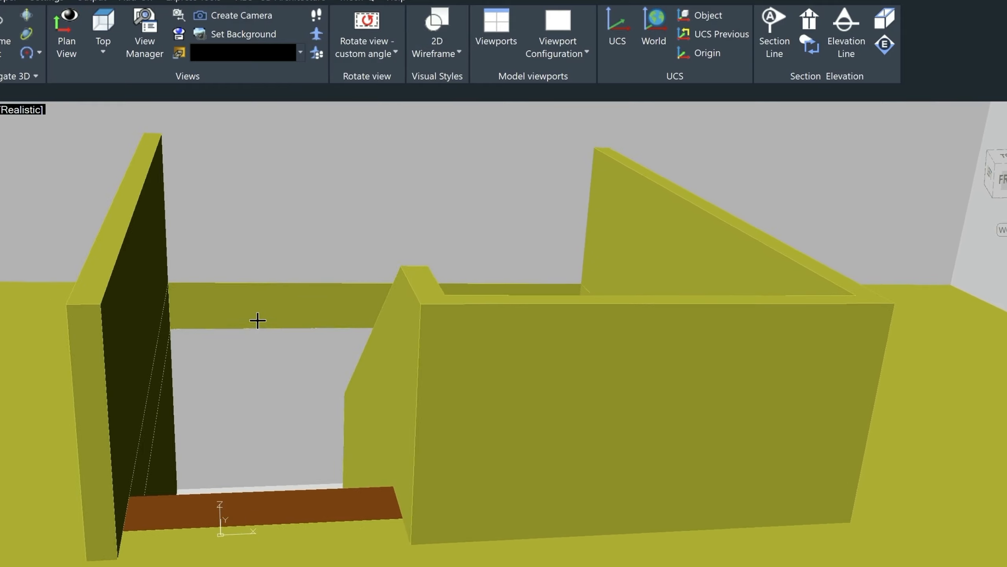
{"action": "key", "text": "Left"}
{"action": "key", "text": "Left"}
{"action": "key", "text": "Left"}
{"action": "key", "text": "Left"}
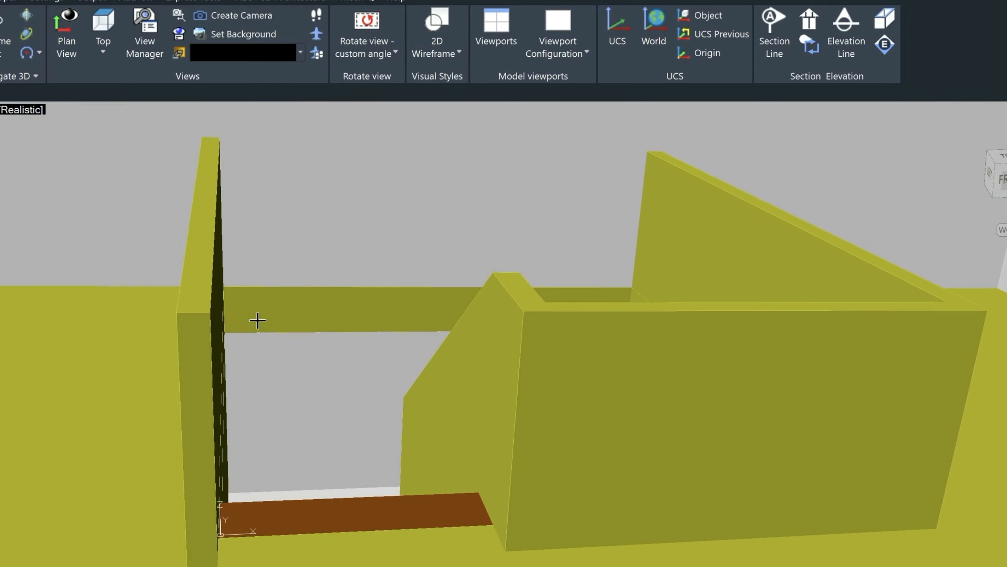
{"action": "key", "text": "Left"}
{"action": "key", "text": "Left"}
{"action": "key", "text": "Left"}
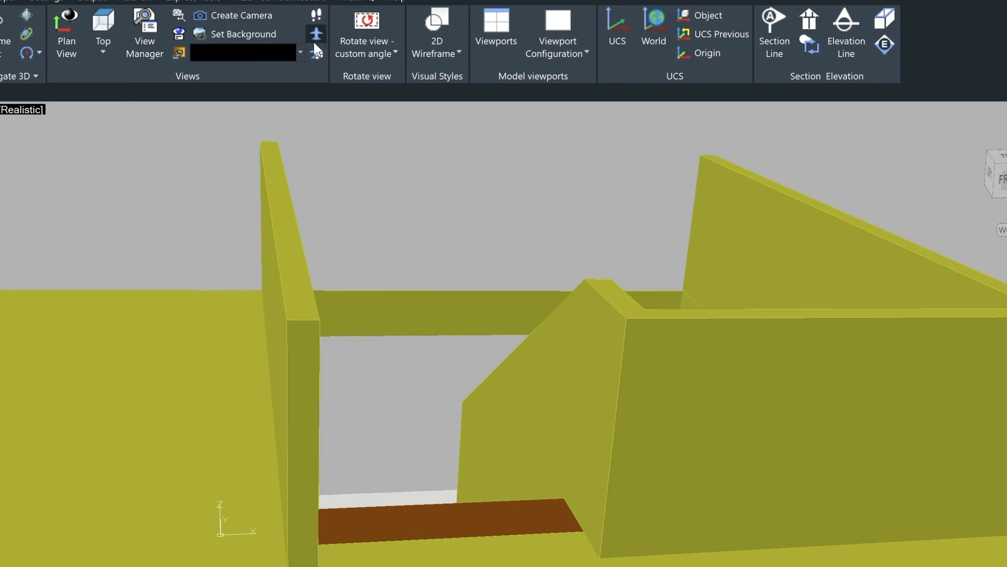
Set the walk and fly step size to 12 inches.
{"action": "left_click", "coordinate": [316, 53]}
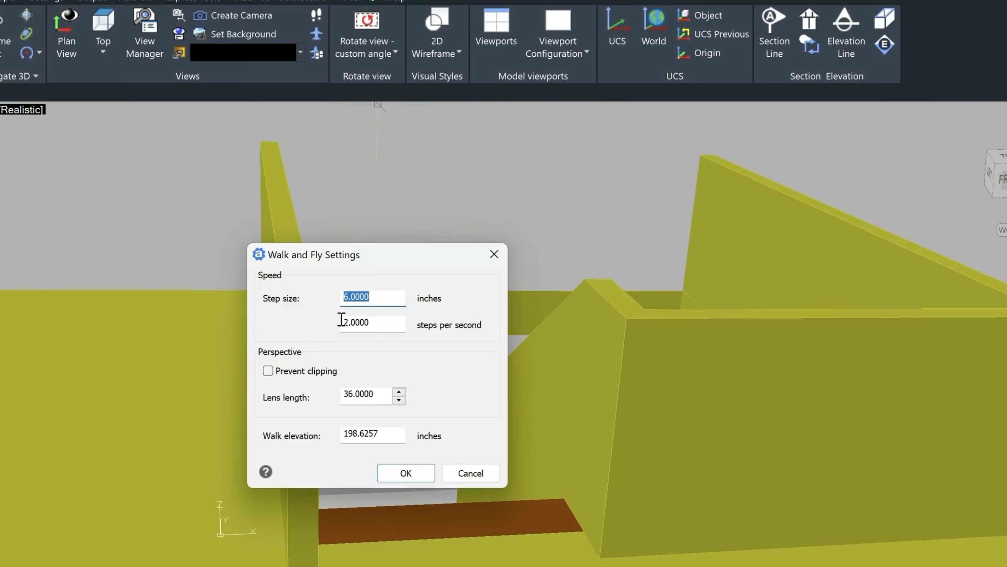
{"action": "type", "text": "1"}
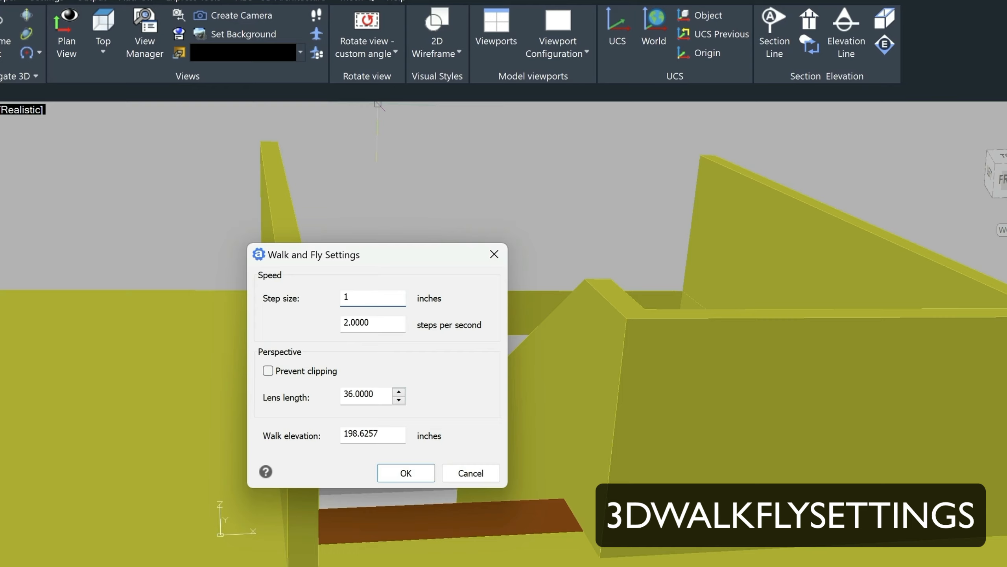
{"action": "type", "text": "2"}
{"action": "key", "text": "Tab"}
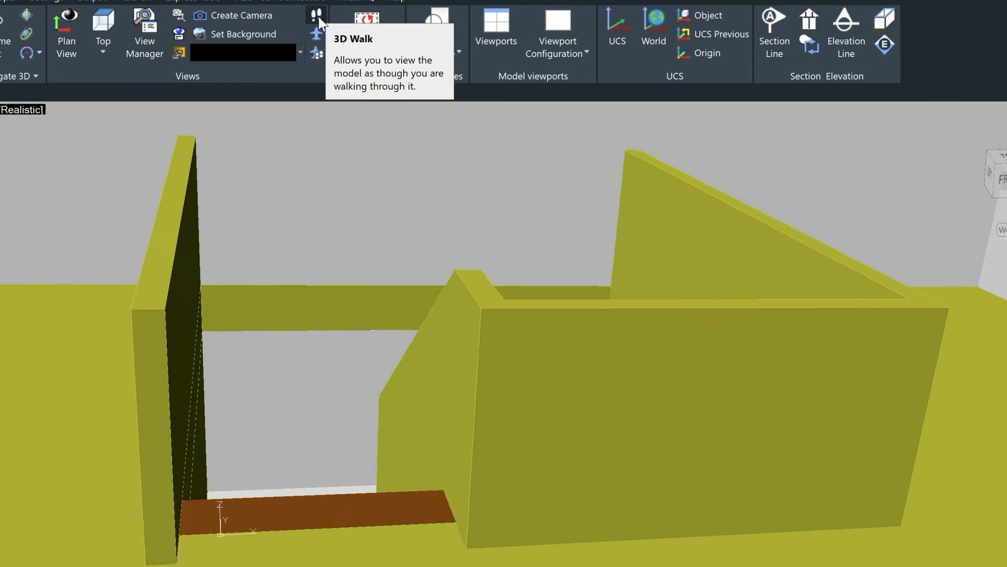
Walk with the larger step size to the left, back away from the stair walls, and return to the right.
{"action": "key", "text": "Left"}
{"action": "key", "text": "Left"}
{"action": "key", "text": "Left"}
{"action": "key", "text": "Left"}
{"action": "key", "text": "Left"}
{"action": "key", "text": "Left"}
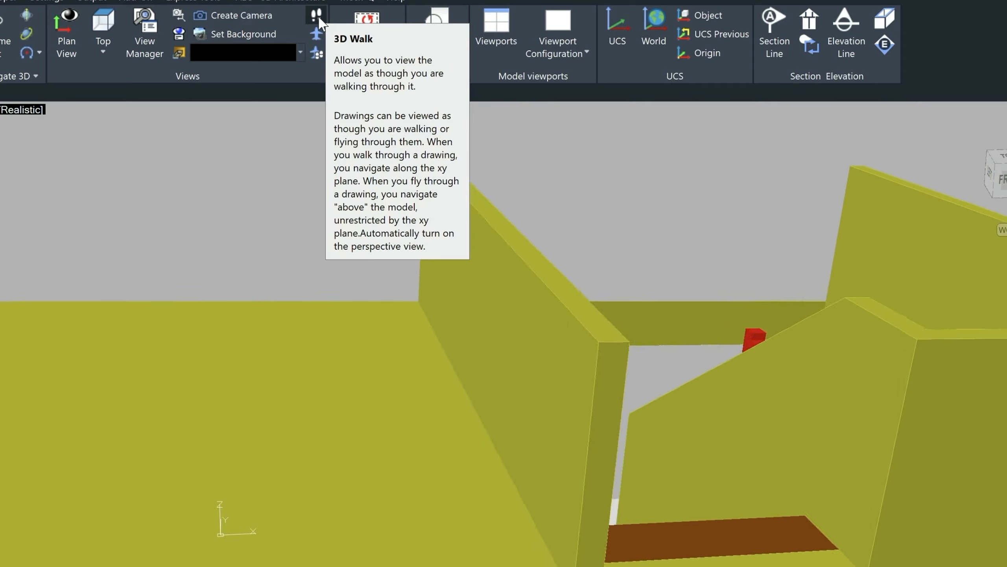
{"action": "key", "text": "Down"}
{"action": "key", "text": "Down"}
{"action": "key", "text": "Down"}
{"action": "key", "text": "Down"}
{"action": "key", "text": "Down"}
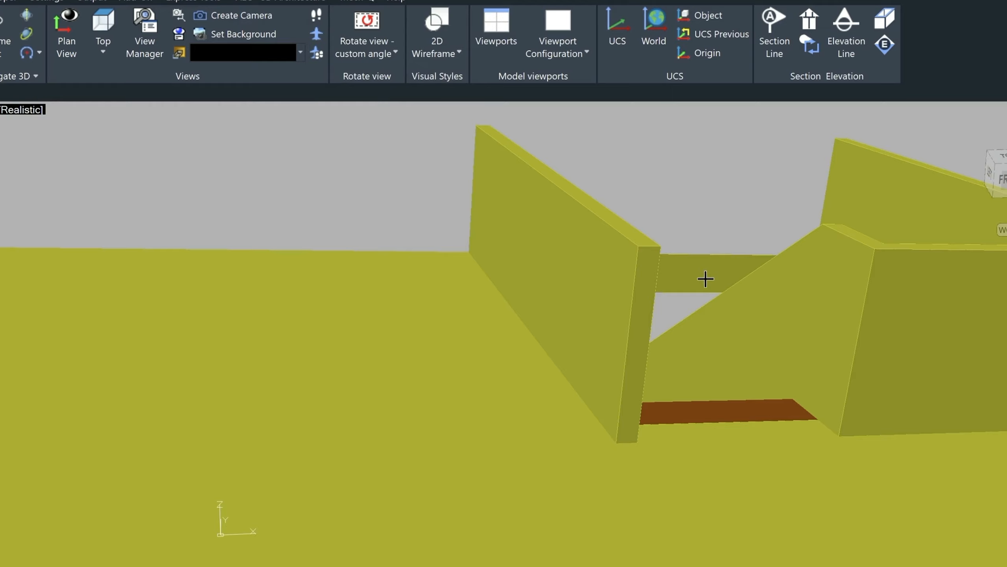
{"action": "key", "text": "Right"}
{"action": "key", "text": "Right"}
{"action": "key", "text": "Right"}
{"action": "key", "text": "Right"}
{"action": "key", "text": "Right"}
{"action": "key", "text": "Right"}
{"action": "key", "text": "Right"}
{"action": "key", "text": "Right"}
{"action": "key", "text": "Right"}
{"action": "key", "text": "Right"}
{"action": "key", "text": "Right"}
{"action": "key", "text": "Right"}
{"action": "key", "text": "Right"}
{"action": "key", "text": "Right"}
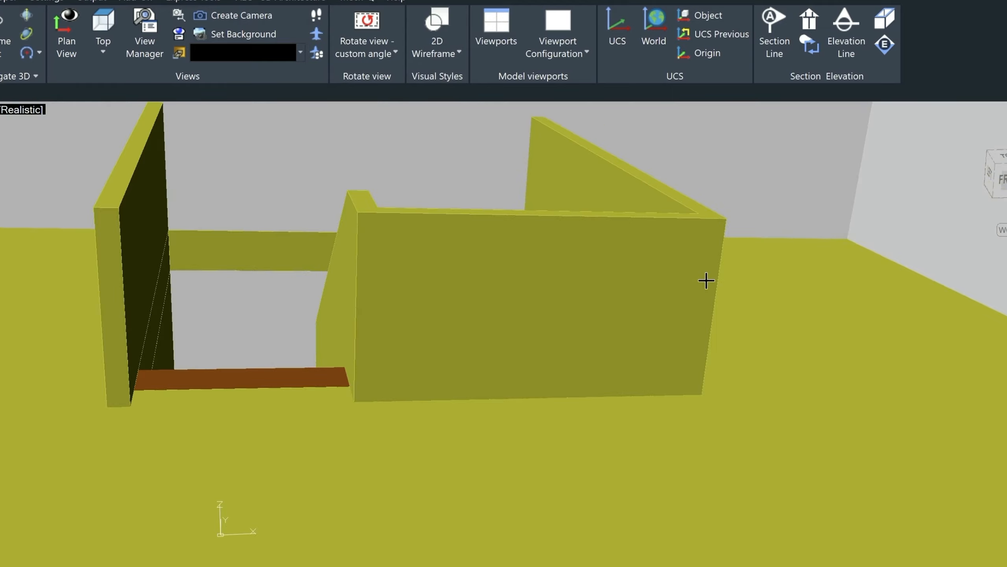
Restore the custom model view "lower floot stair".
{"action": "left_click", "coordinate": [1, 110]}
{"action": "mouse_move", "coordinate": [63, 116]}
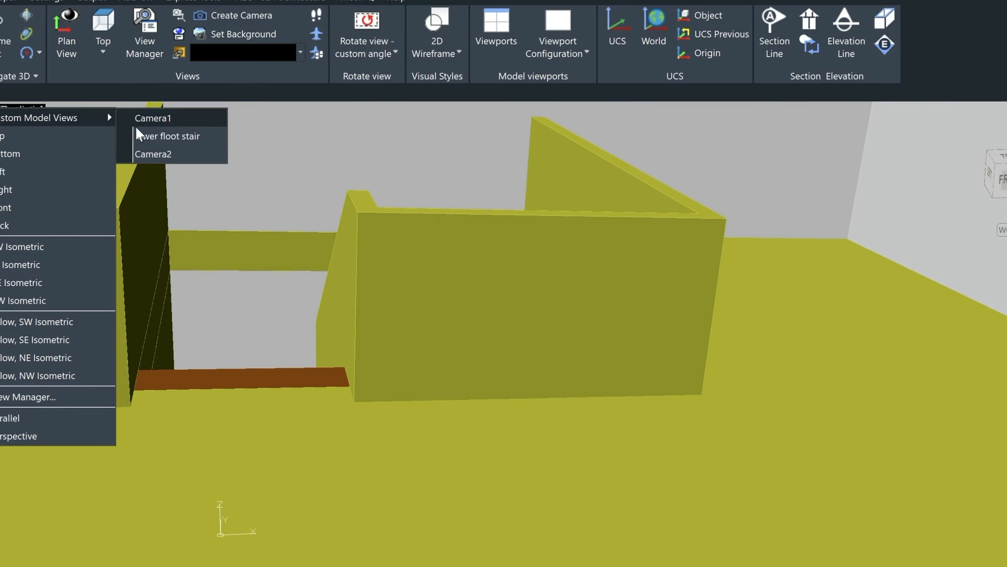
{"action": "left_click", "coordinate": [158, 136]}
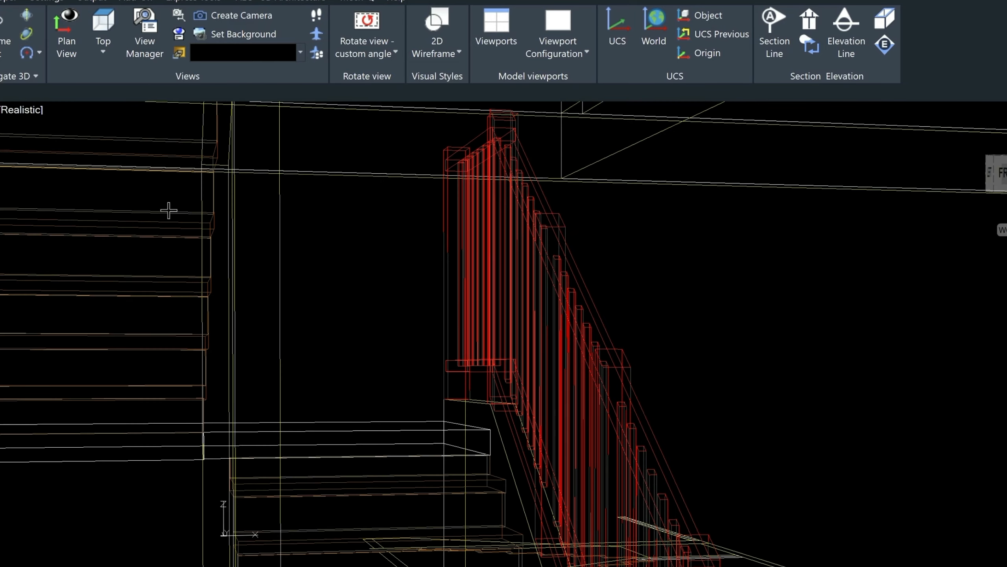